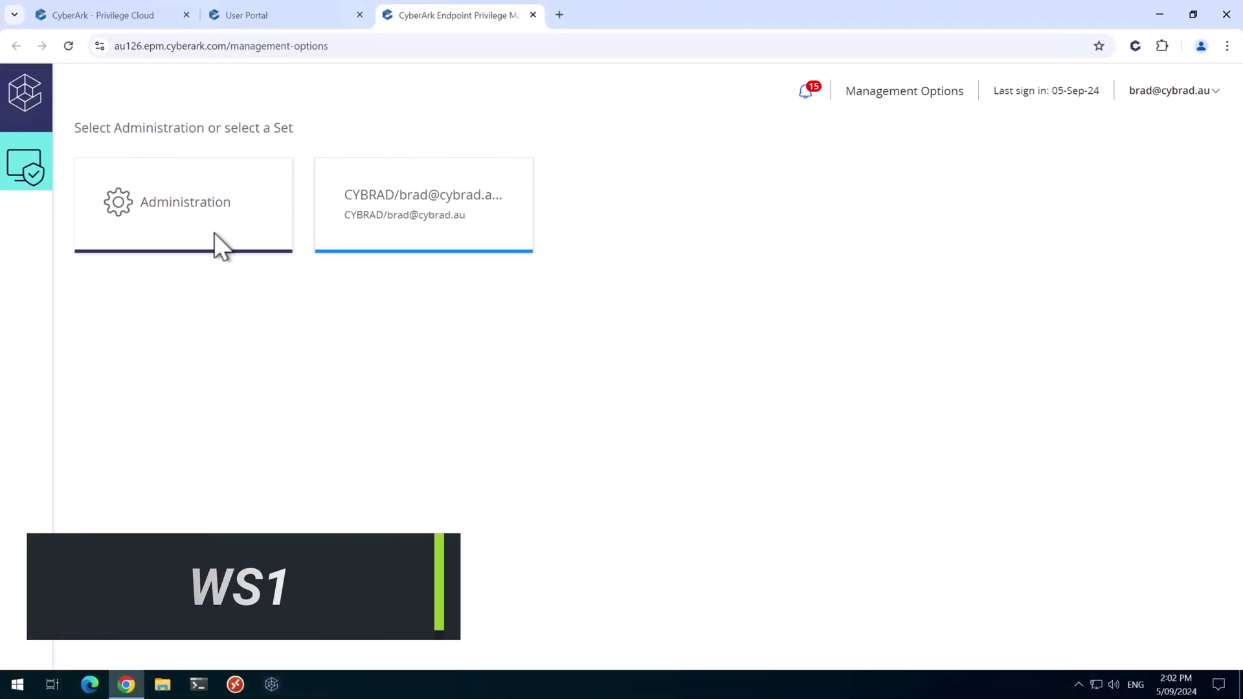
Open Administration, check the license configuration, then go to Account Management listing the Regular set
{"action": "left_click", "coordinate": [181, 214]}
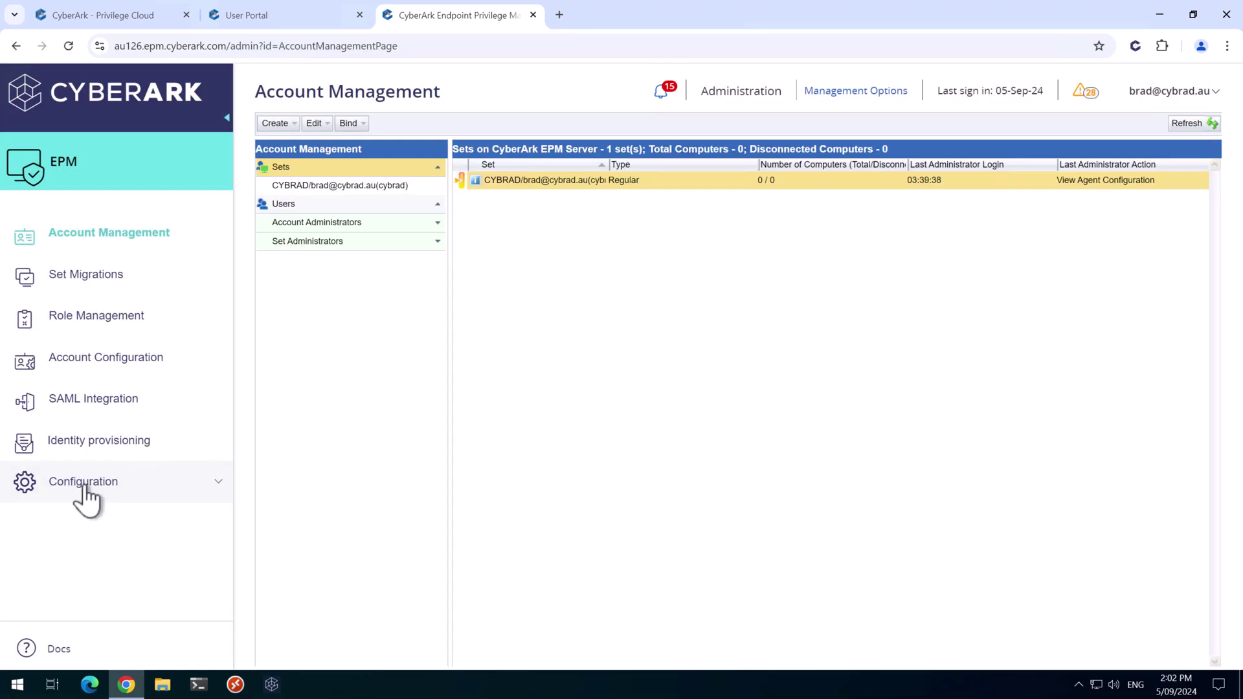
{"action": "left_click", "coordinate": [85, 485]}
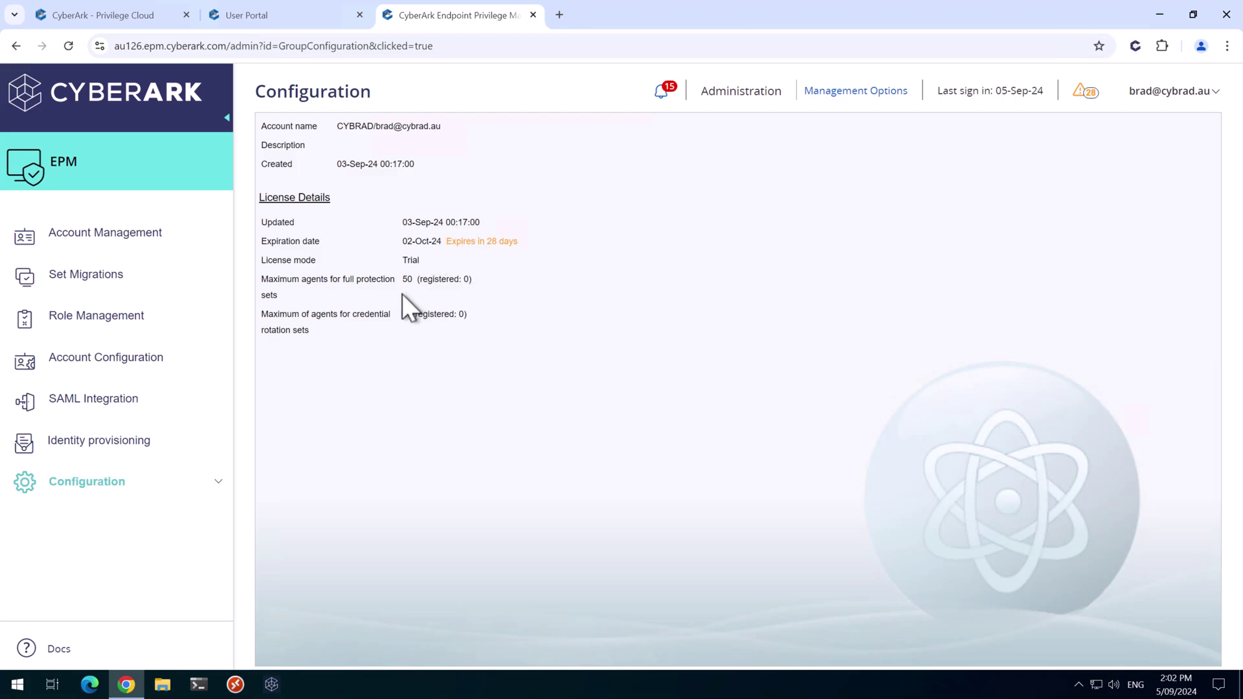
{"action": "left_click", "coordinate": [96, 240]}
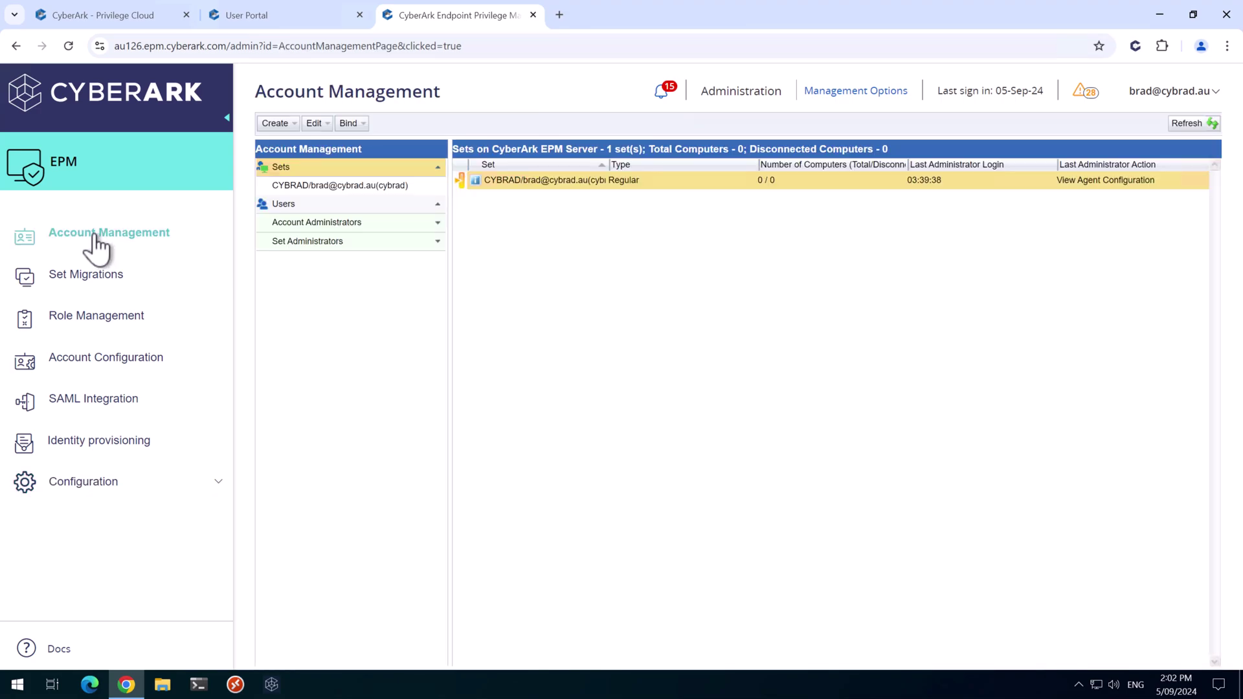
Edit the Regular set and save its time zone as (UTC+10:00) Canberra, Melbourne, Sydney
{"action": "right_click", "coordinate": [588, 180]}
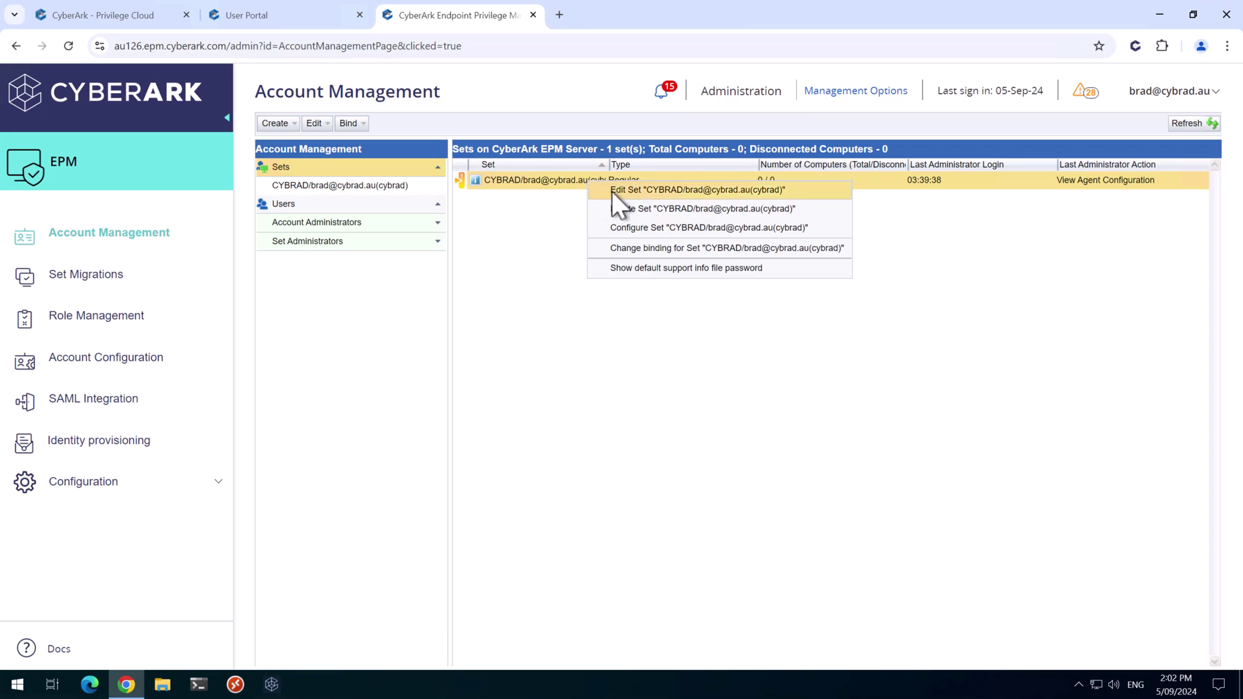
{"action": "left_click", "coordinate": [629, 191]}
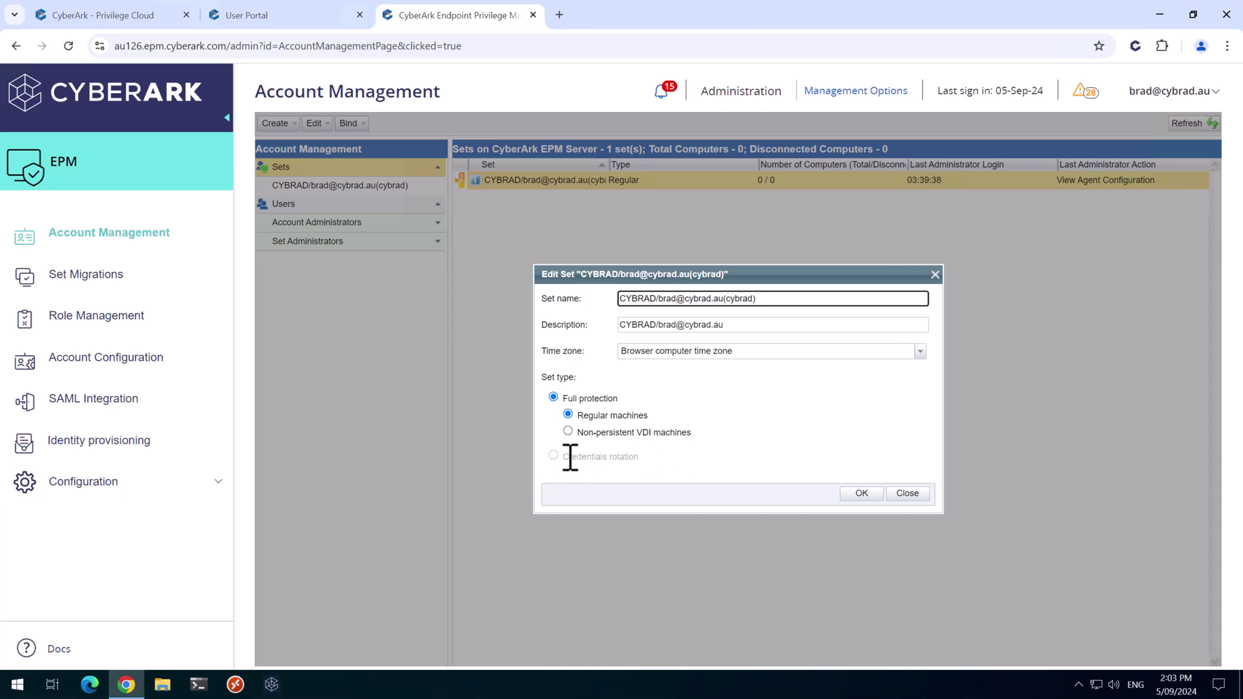
{"action": "left_click", "coordinate": [919, 350]}
{"action": "scroll", "coordinate": [654, 420], "scroll_direction": "down", "scroll_amount": 3}
{"action": "scroll", "coordinate": [661, 427], "scroll_direction": "down", "scroll_amount": 20}
{"action": "scroll", "coordinate": [672, 438], "scroll_direction": "down", "scroll_amount": 2}
{"action": "left_click", "coordinate": [673, 479]}
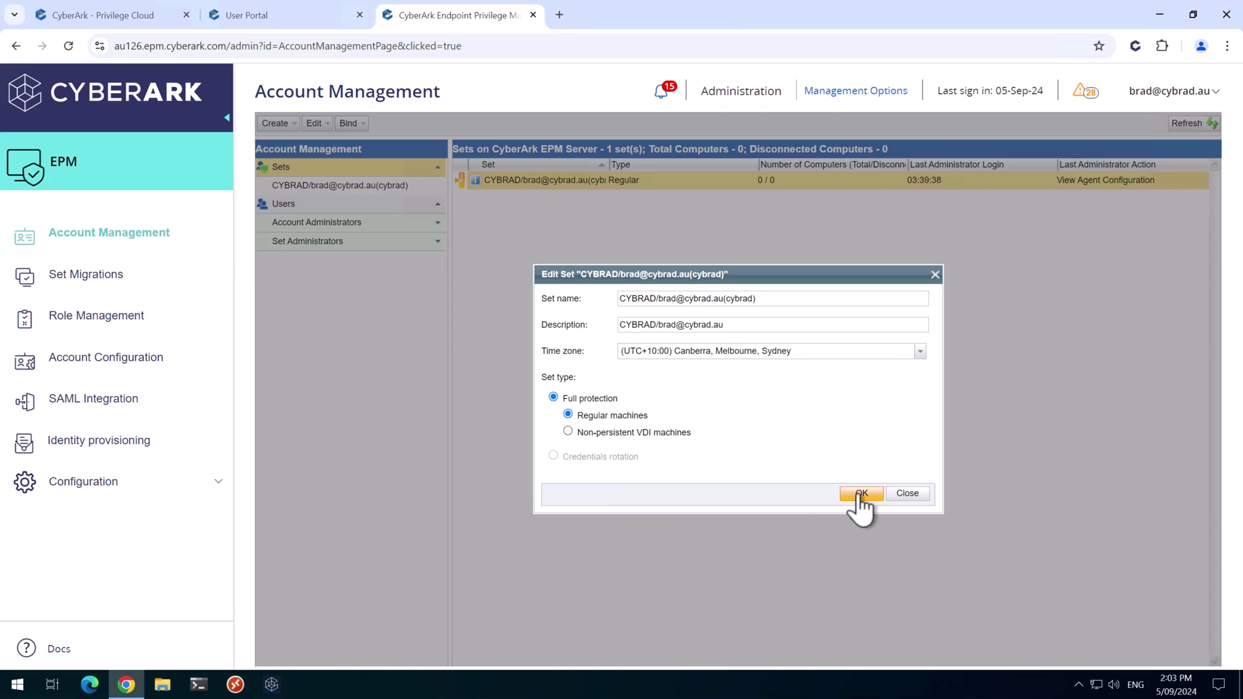
{"action": "left_click", "coordinate": [861, 494]}
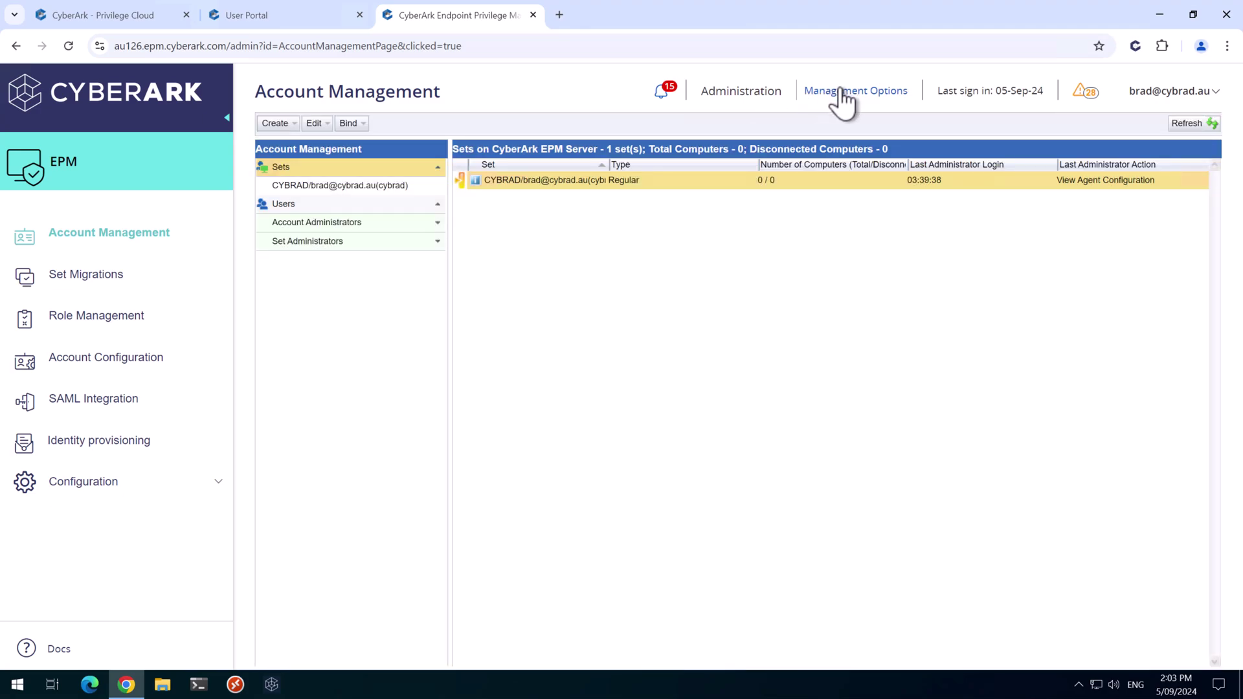
Open the set's console Policies and filter the list to Credentials rotation policies
{"action": "left_click", "coordinate": [840, 91]}
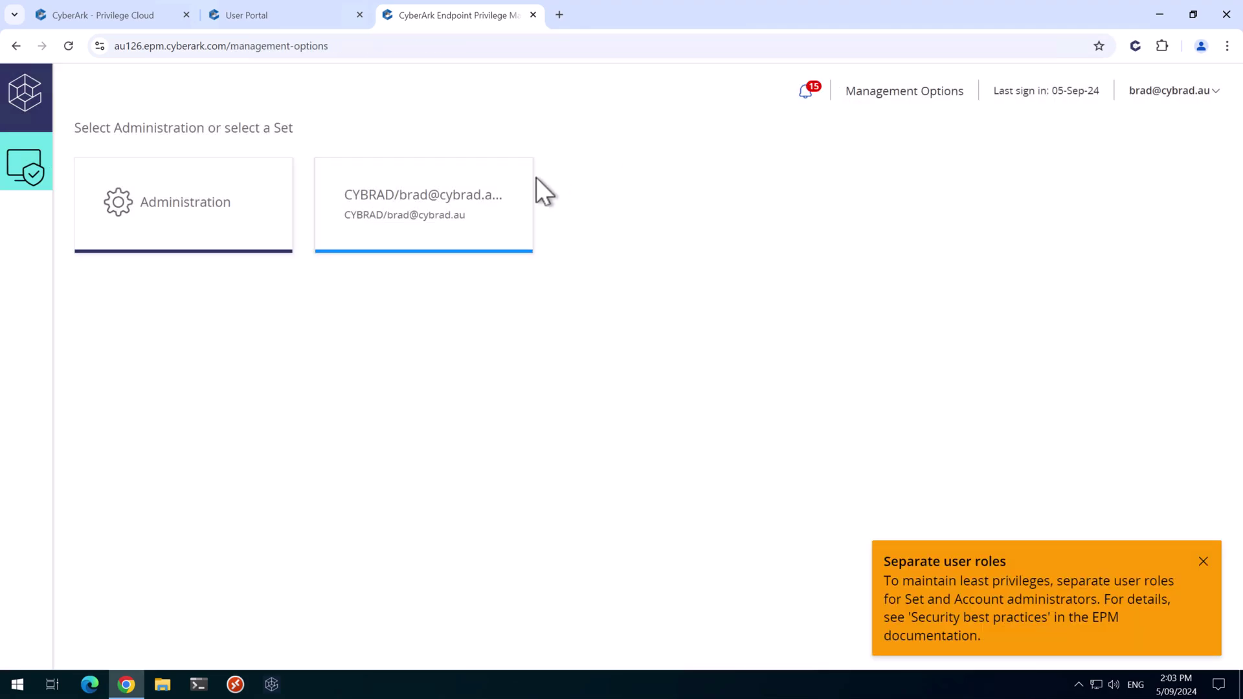
{"action": "mouse_move", "coordinate": [469, 213]}
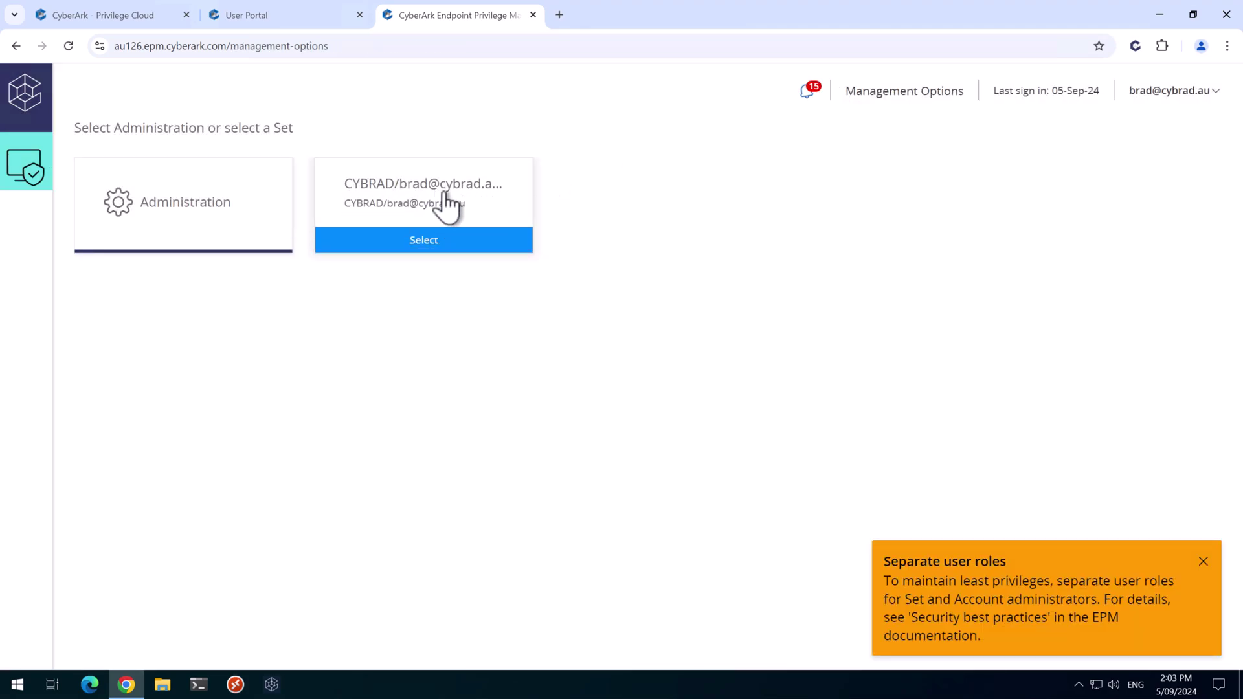
{"action": "left_click", "coordinate": [447, 212]}
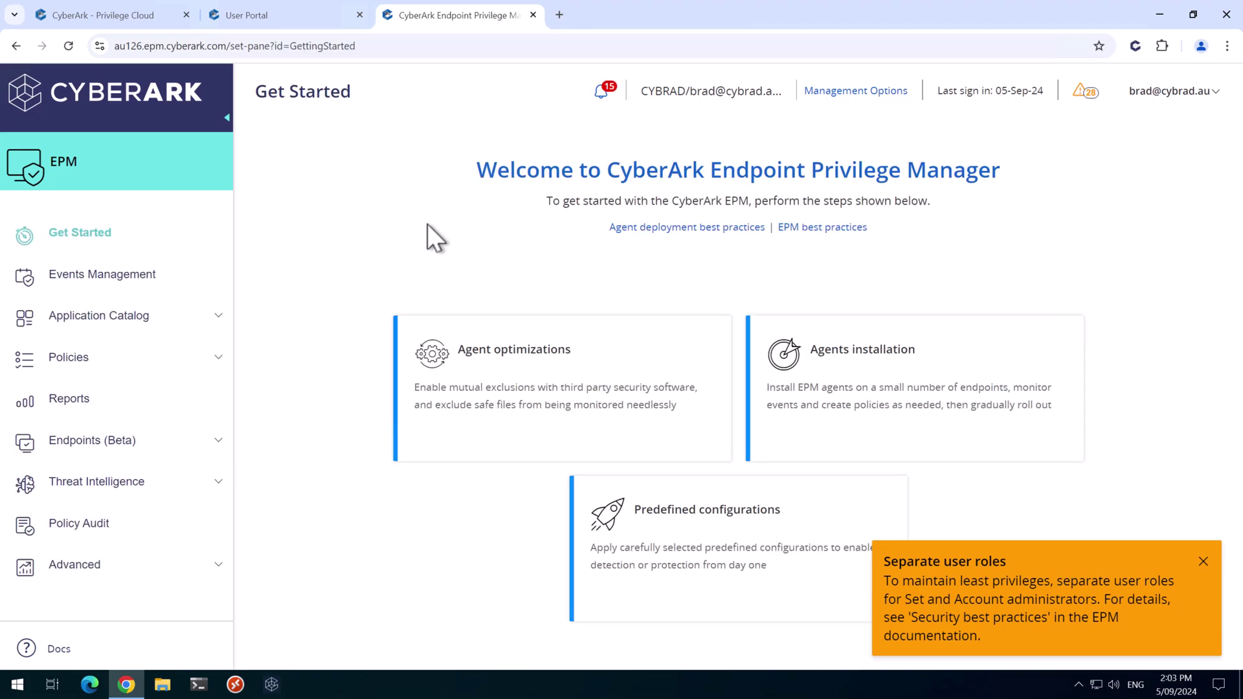
{"action": "left_click", "coordinate": [126, 362]}
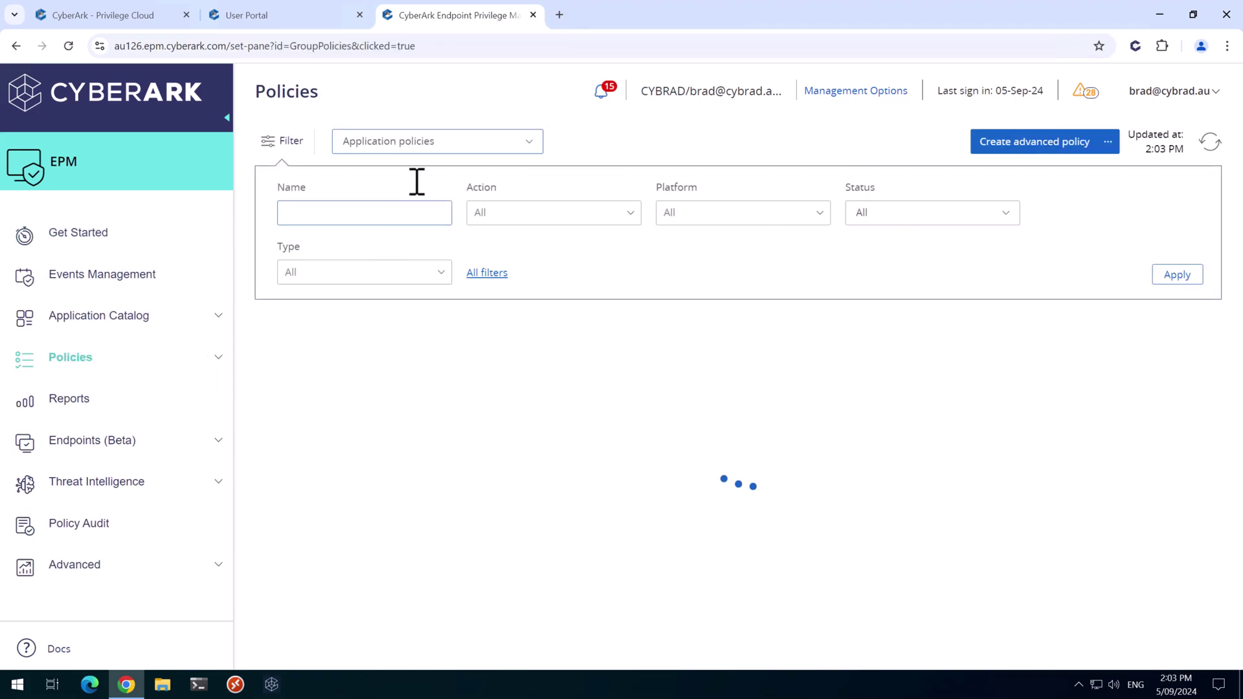
{"action": "left_click", "coordinate": [468, 142]}
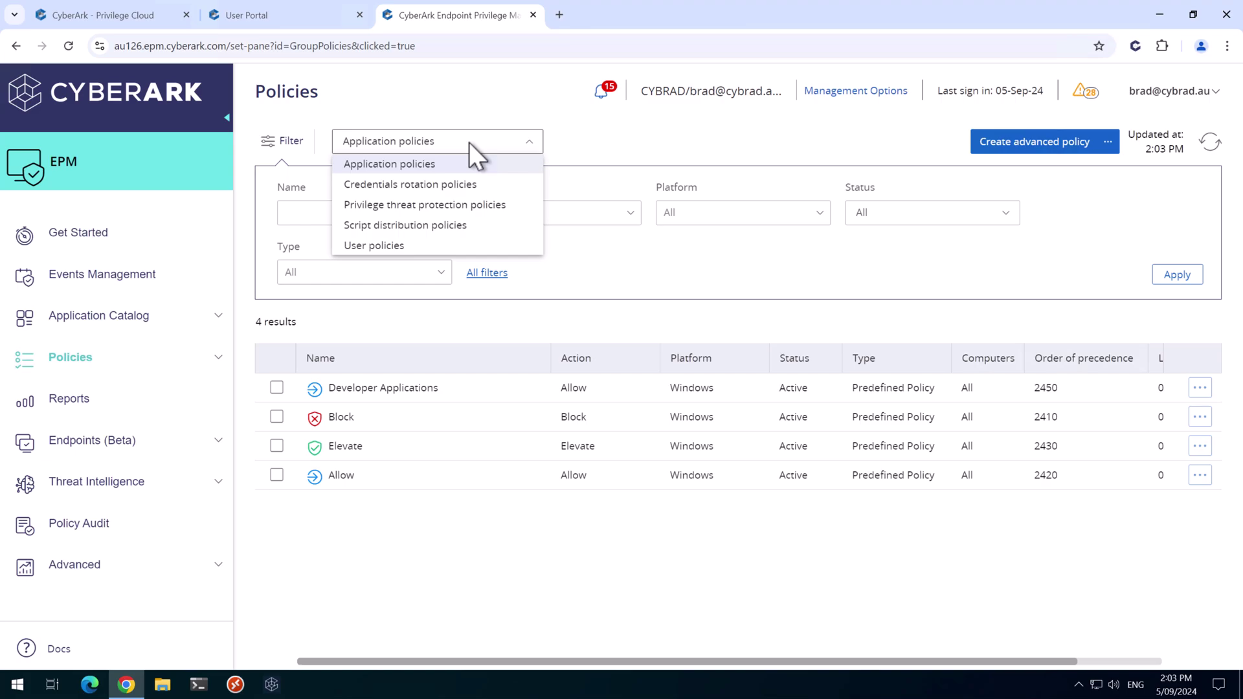
{"action": "left_click", "coordinate": [404, 185]}
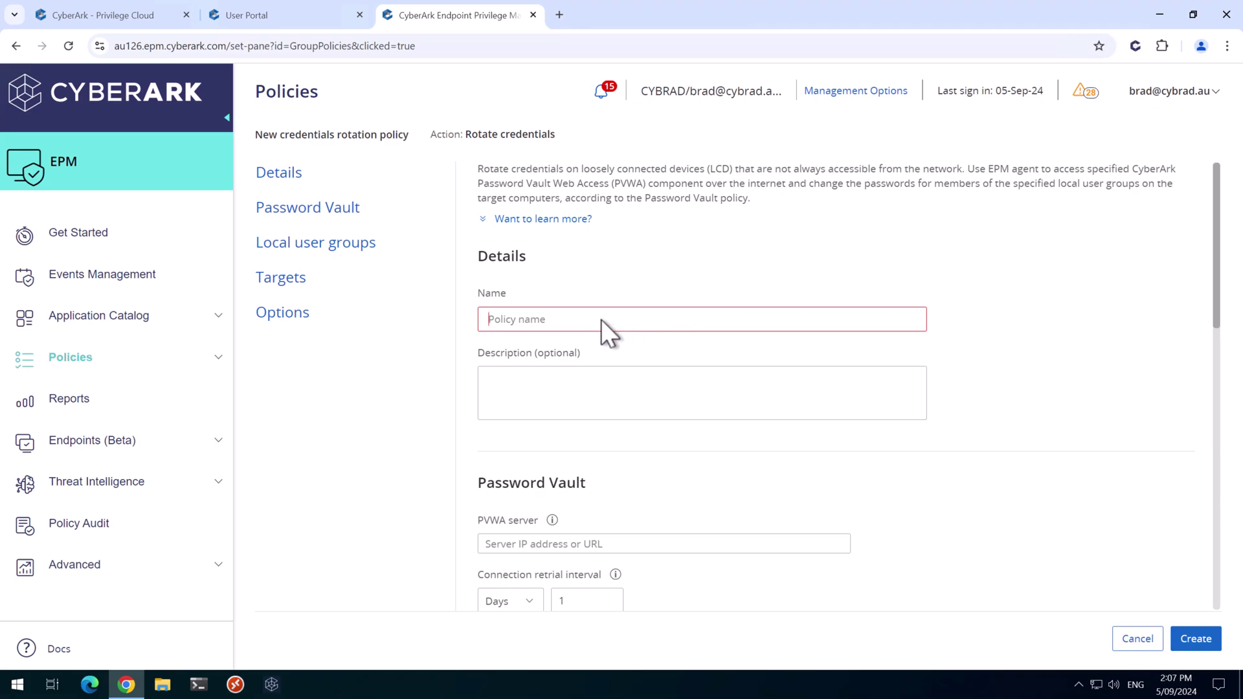
Name the policy 'Privilege Cloud LCD Policy' and paste the Privilege Cloud PVWA server address
{"action": "type", "text": "Privilege Cloud LCD Policy"}
{"action": "left_click", "coordinate": [612, 391]}
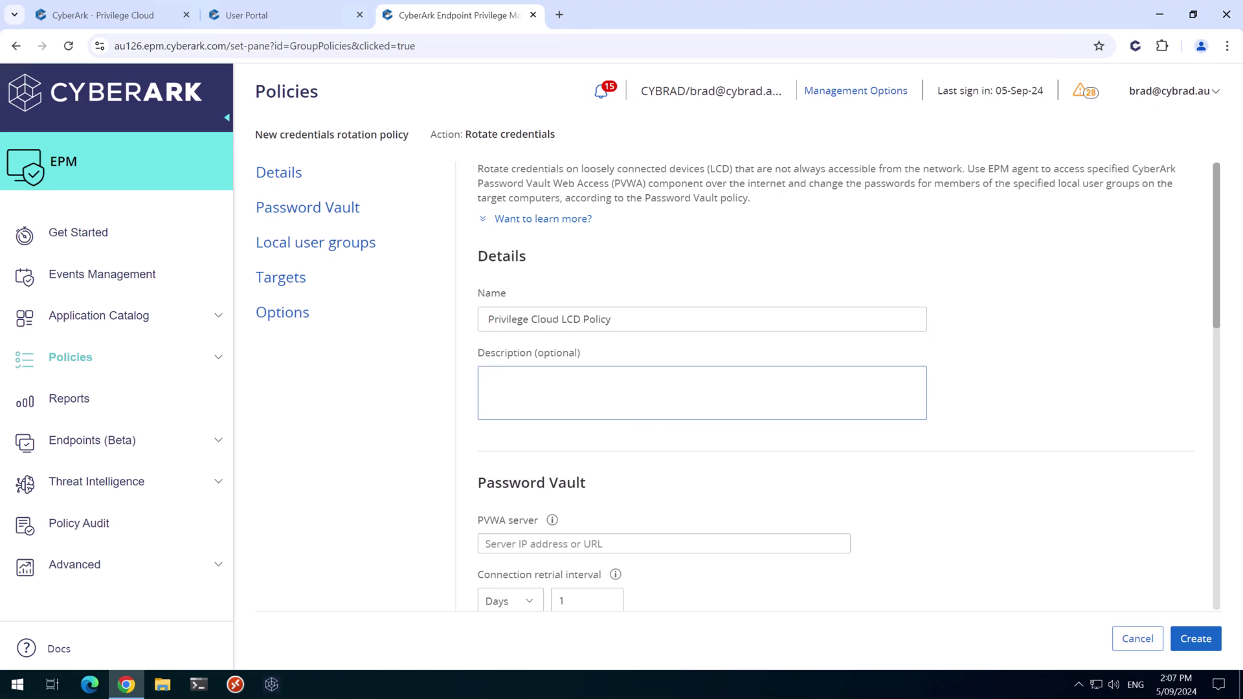
{"action": "scroll", "coordinate": [637, 476], "scroll_direction": "down", "scroll_amount": 2}
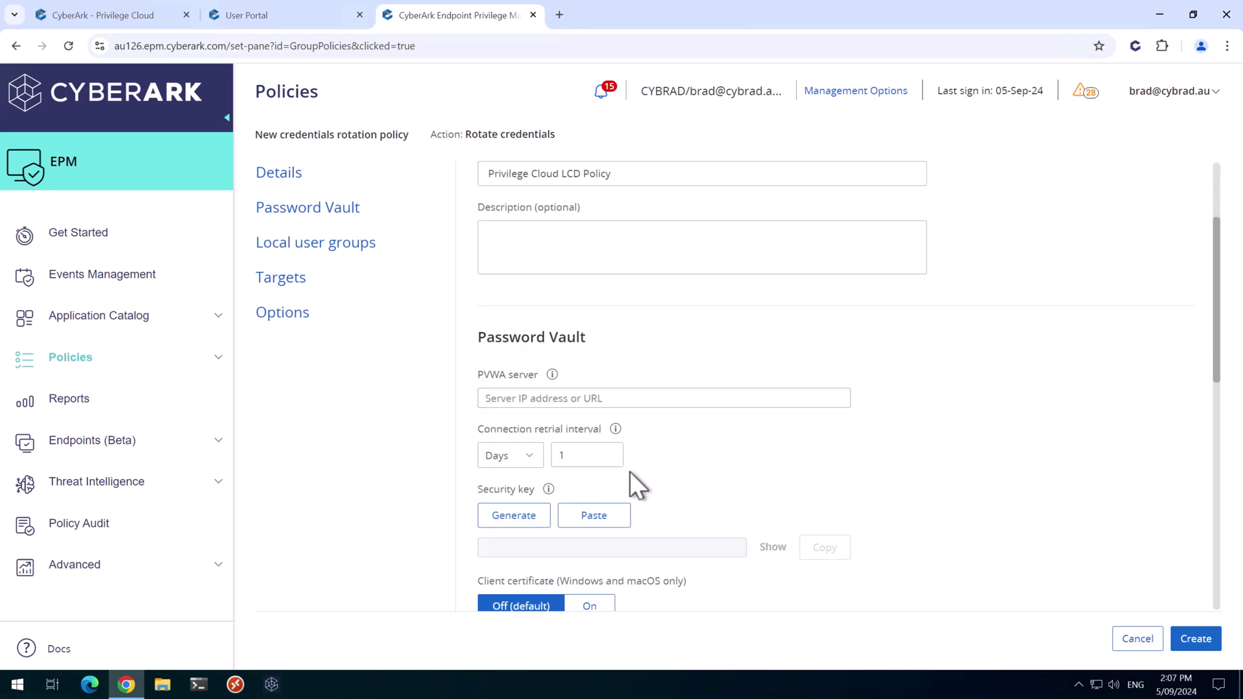
{"action": "left_click", "coordinate": [535, 405]}
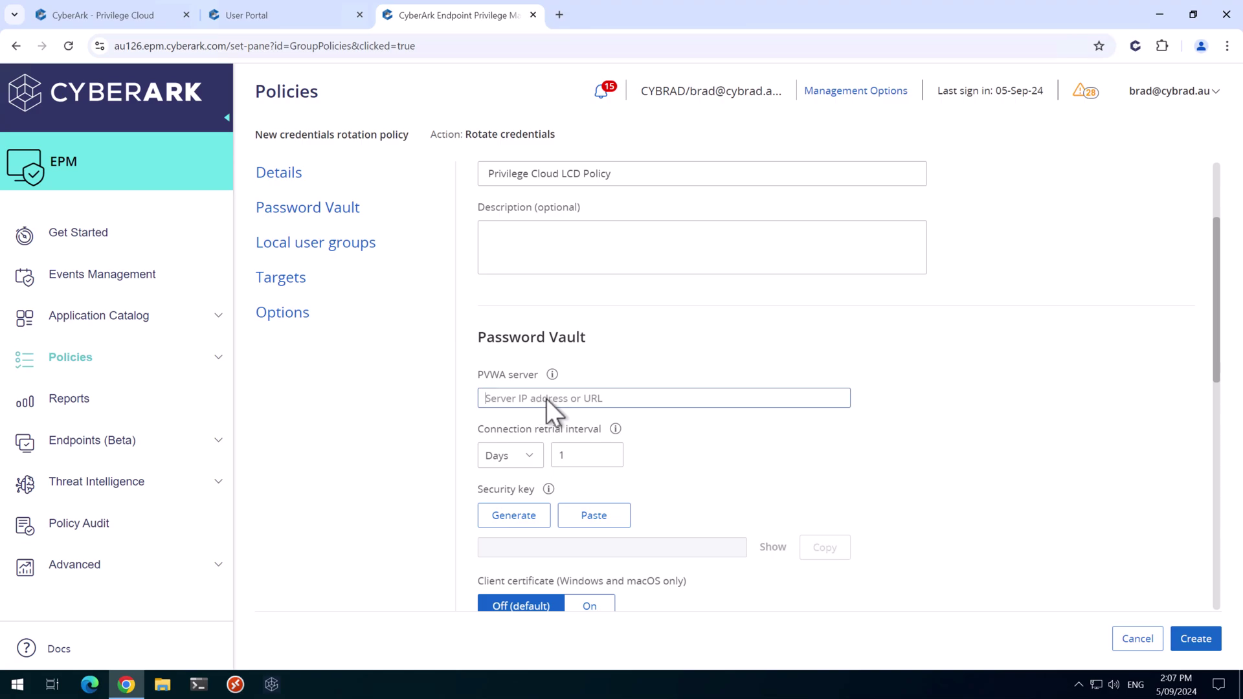
{"action": "type", "text": "https://cybrad.privilegecloud.cyberark.cloud/"}
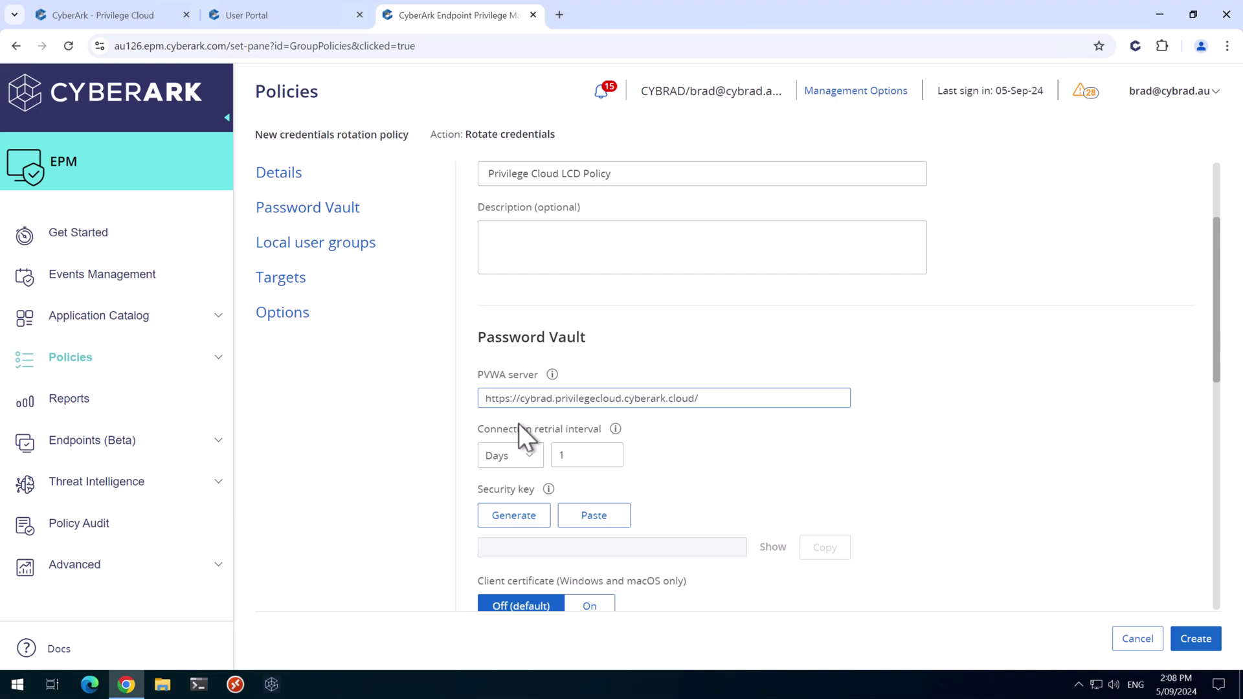
Set the retrial interval to 5 Hours
{"action": "left_click", "coordinate": [531, 461]}
{"action": "left_click", "coordinate": [511, 478]}
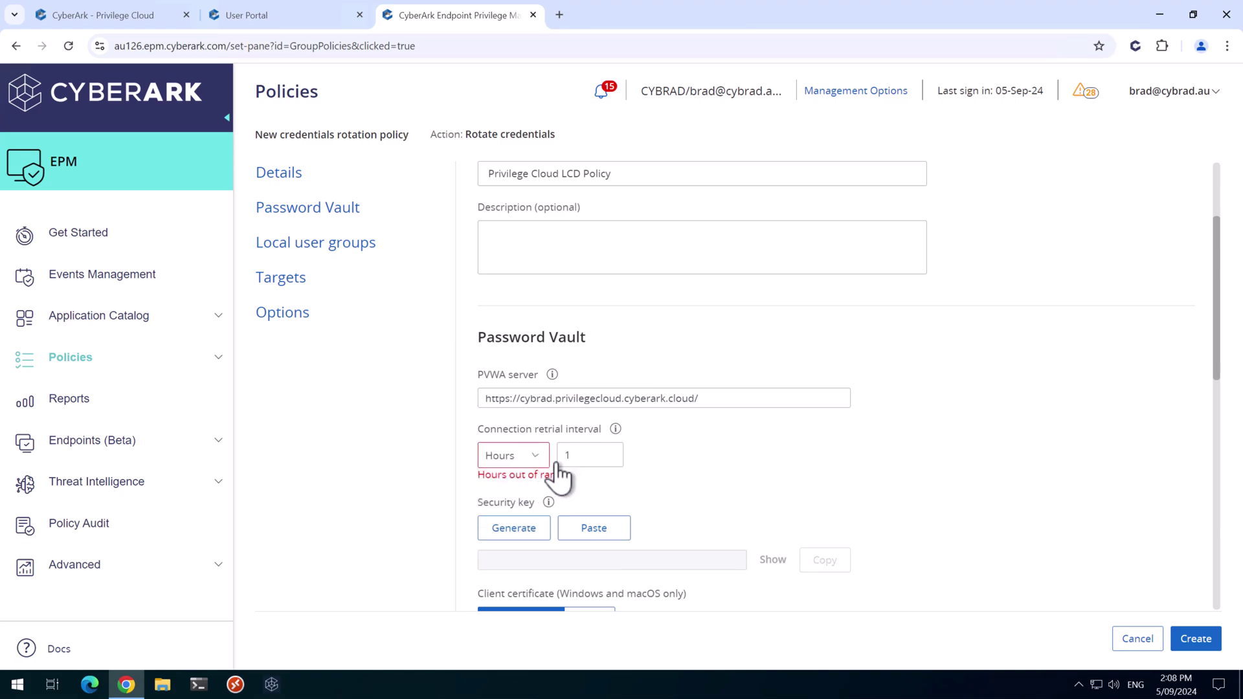
{"action": "left_click", "coordinate": [615, 429]}
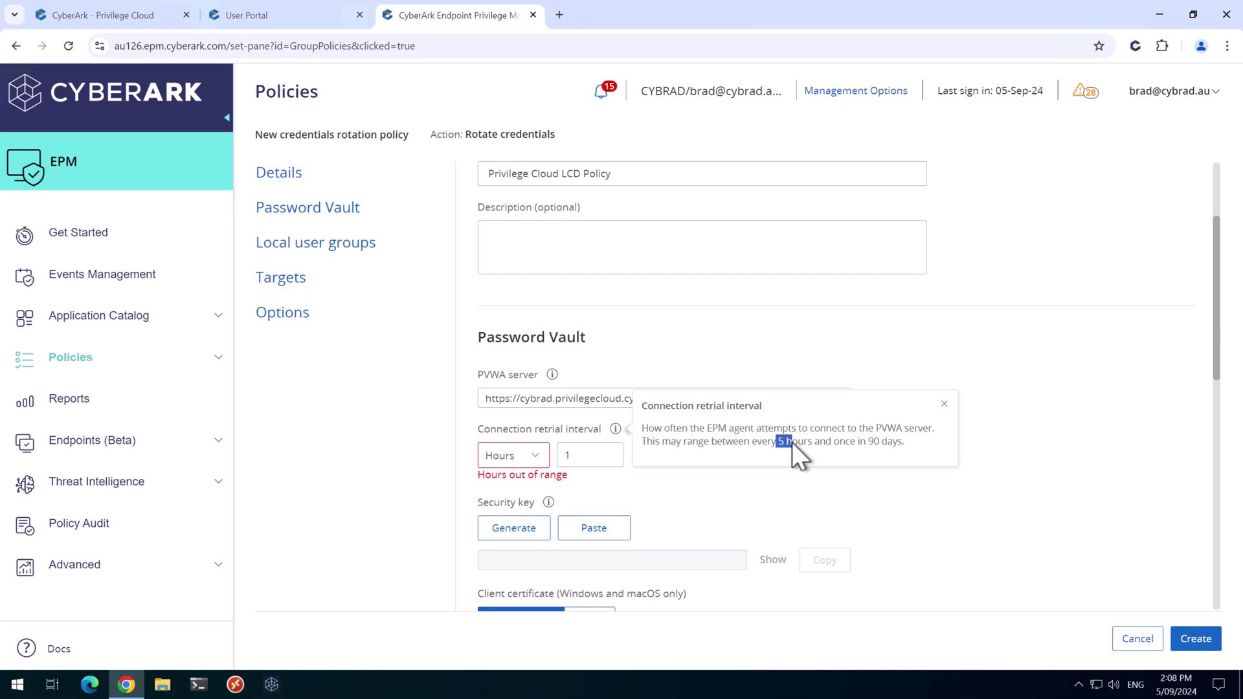
{"action": "left_click", "coordinate": [643, 478]}
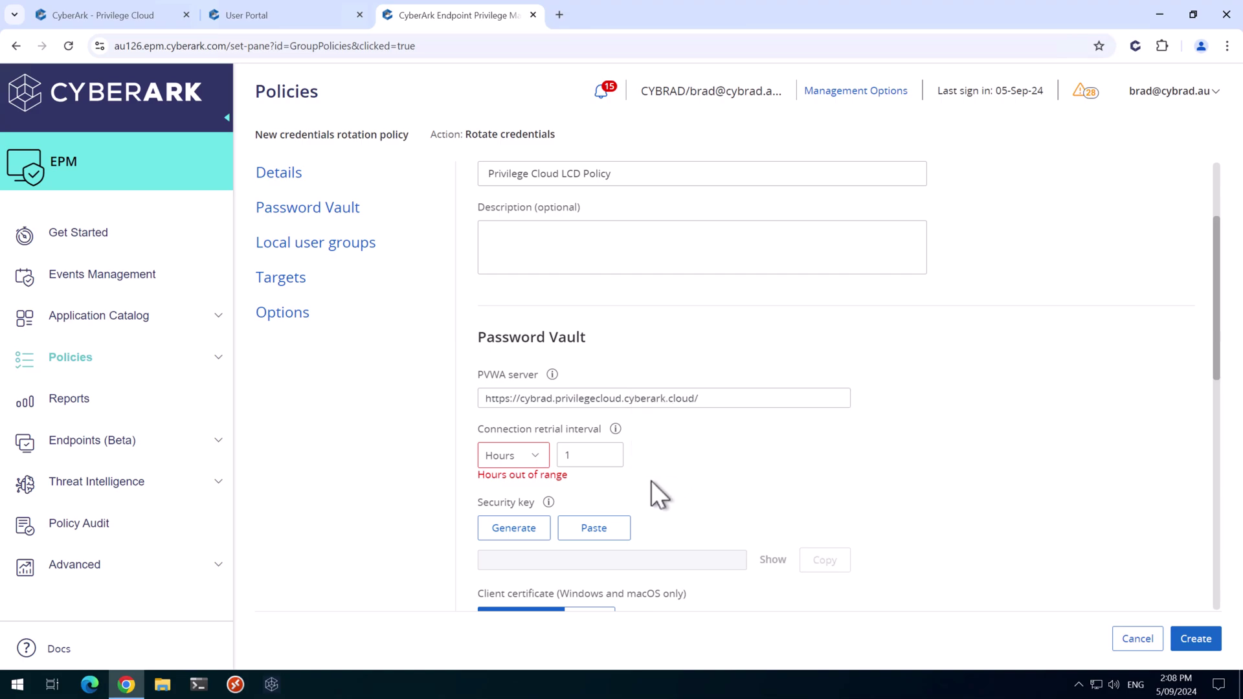
{"action": "type", "text": "5"}
Generate and copy a new security key, then create the policy and confirm
{"action": "left_click", "coordinate": [513, 516]}
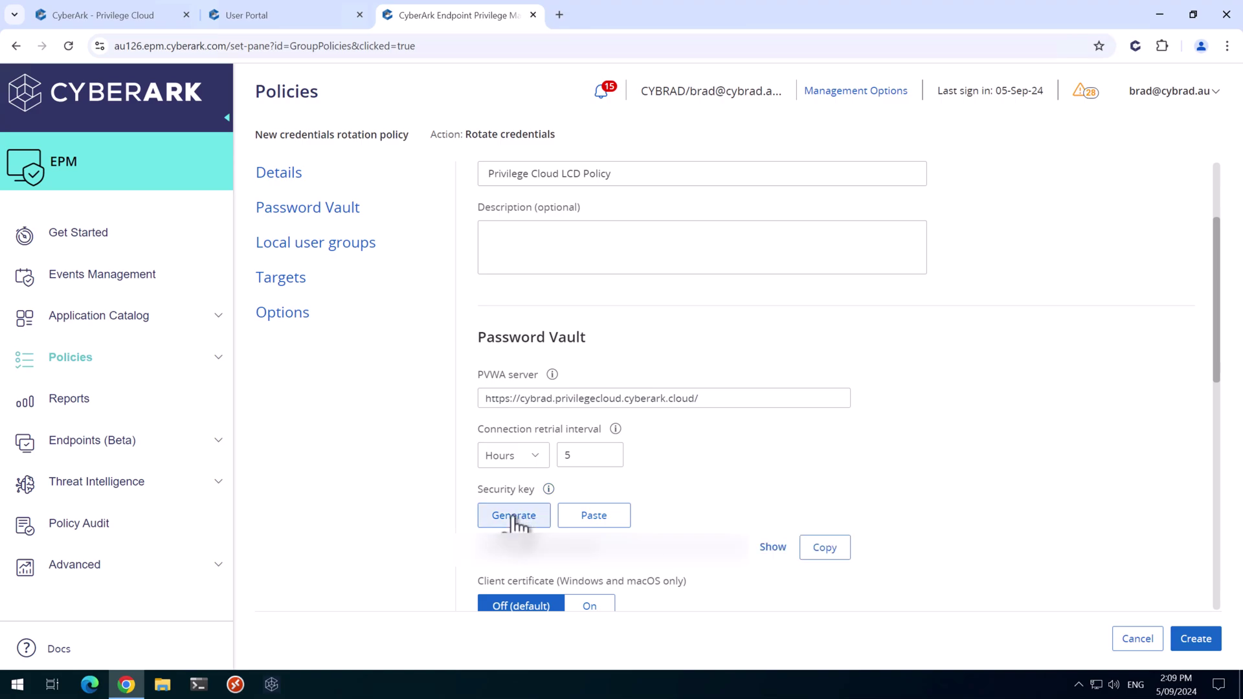
{"action": "left_click", "coordinate": [821, 553]}
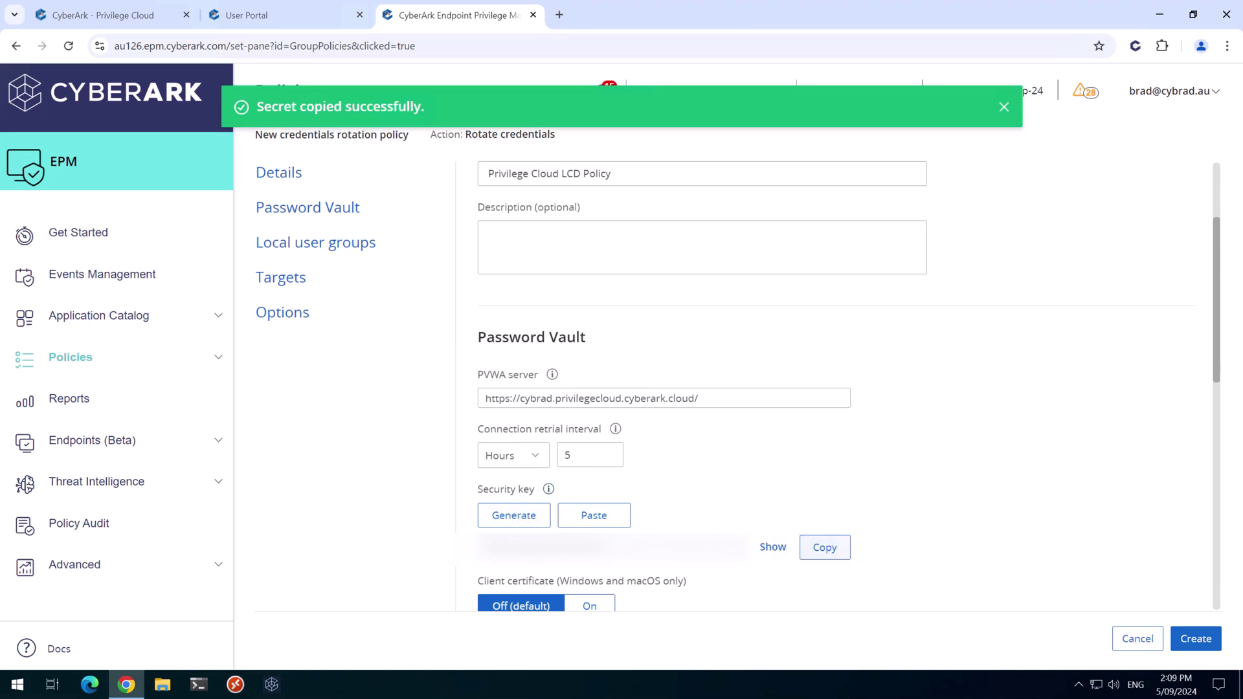
{"action": "scroll", "coordinate": [658, 405], "scroll_direction": "down", "scroll_amount": 6}
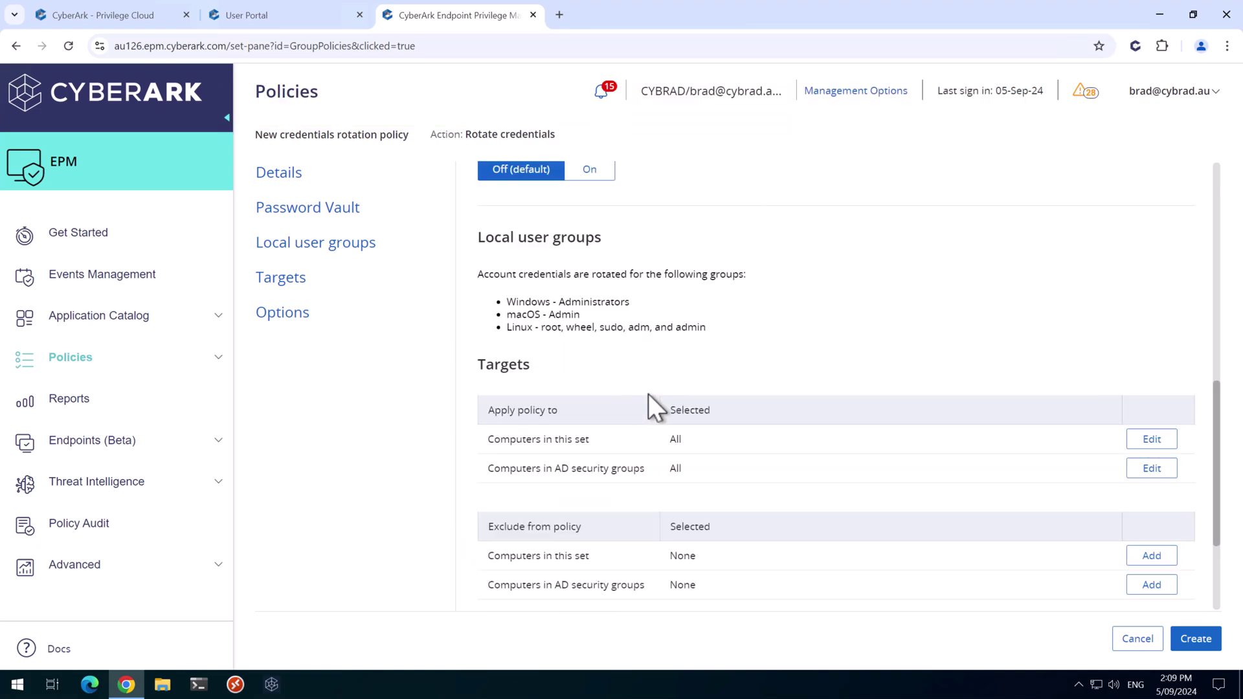
{"action": "scroll", "coordinate": [682, 302], "scroll_direction": "down", "scroll_amount": 2}
{"action": "scroll", "coordinate": [683, 302], "scroll_direction": "up", "scroll_amount": 1}
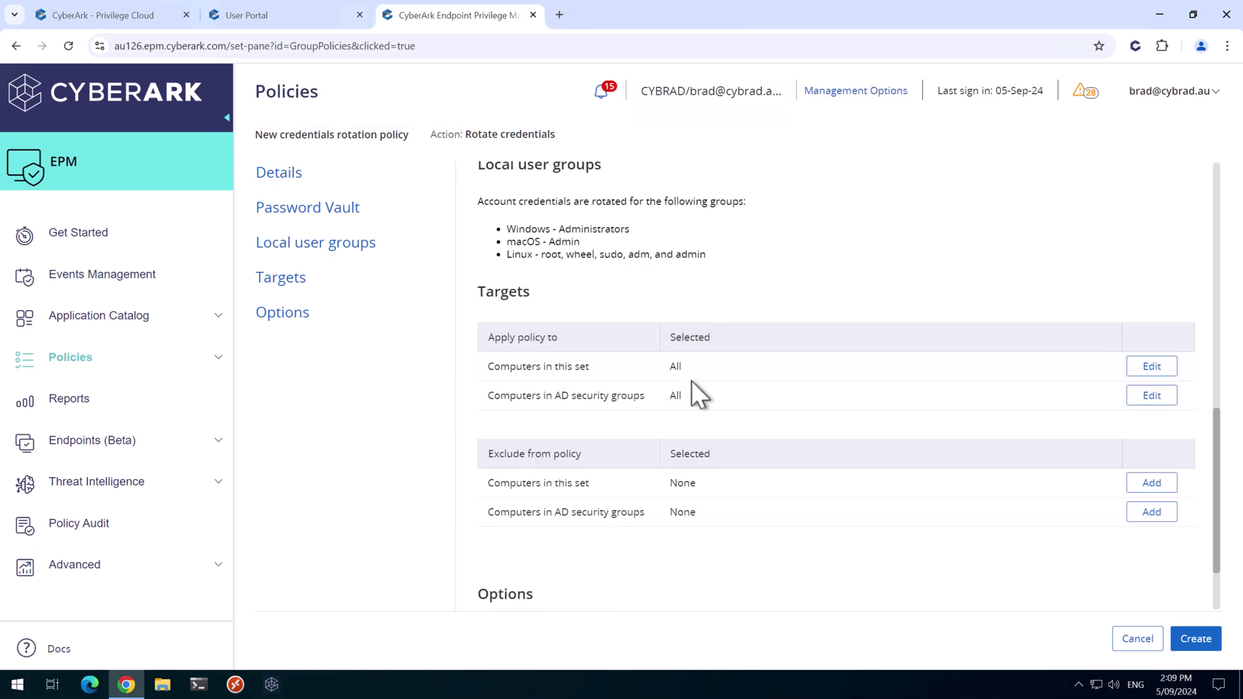
{"action": "scroll", "coordinate": [734, 405], "scroll_direction": "down", "scroll_amount": 1}
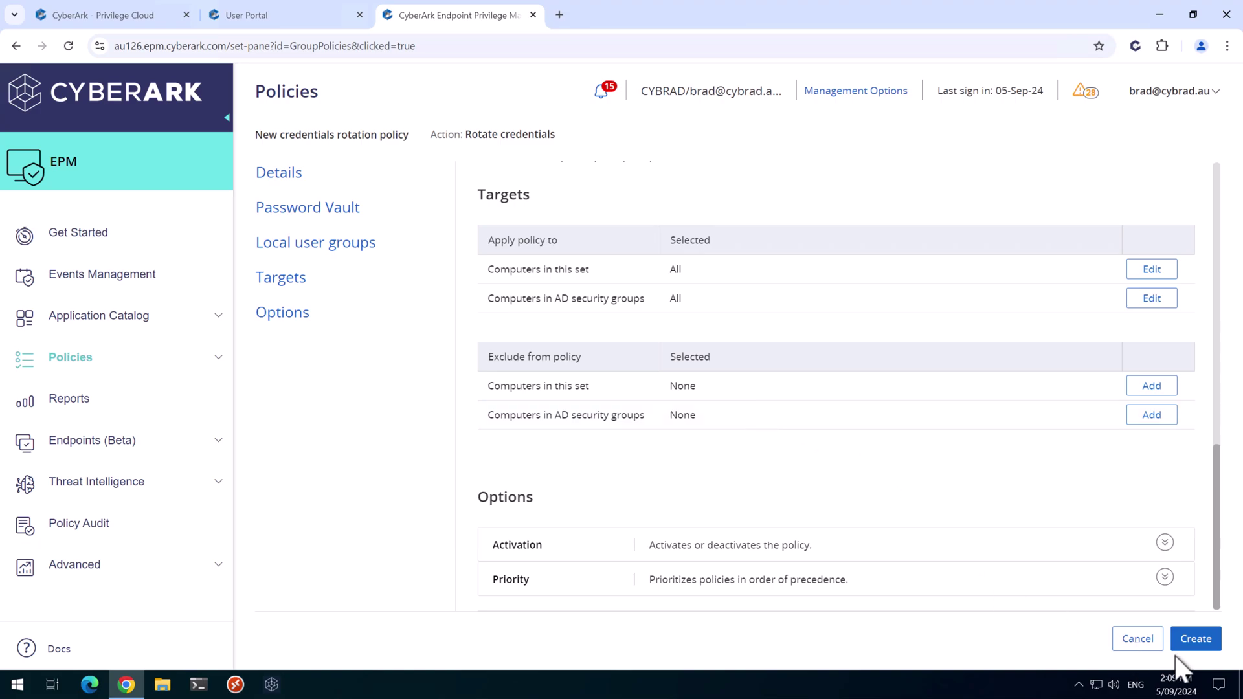
{"action": "left_click", "coordinate": [1196, 639]}
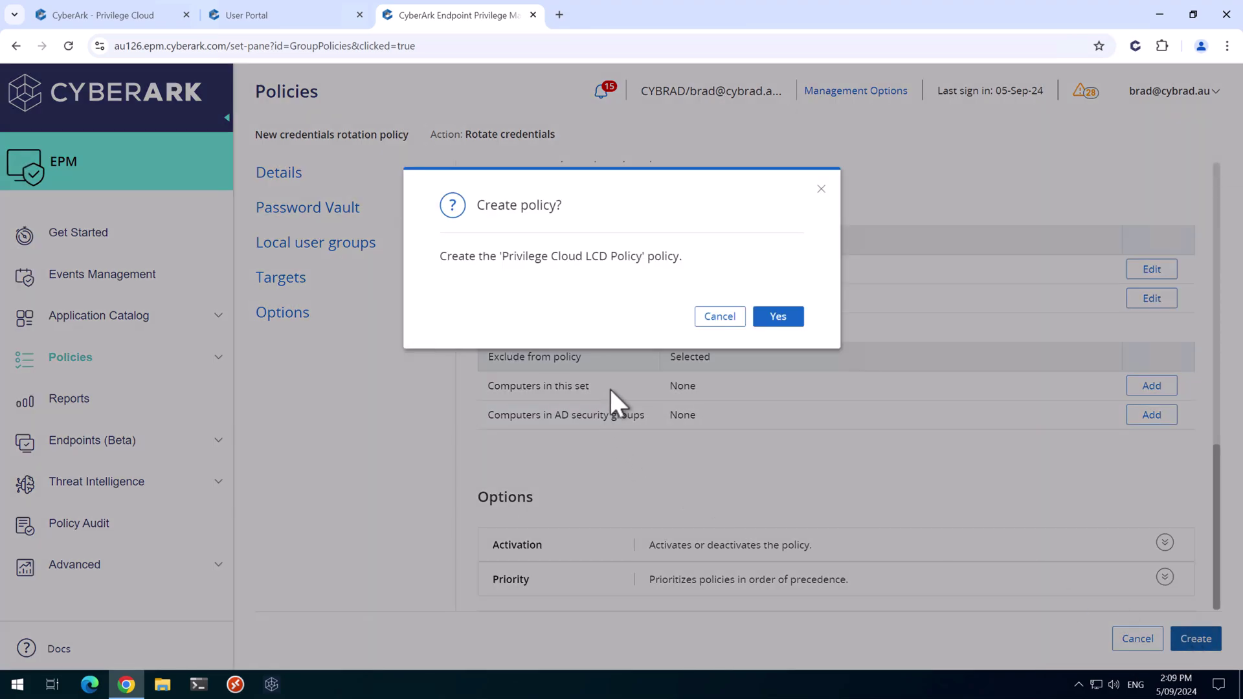
{"action": "left_click", "coordinate": [777, 317]}
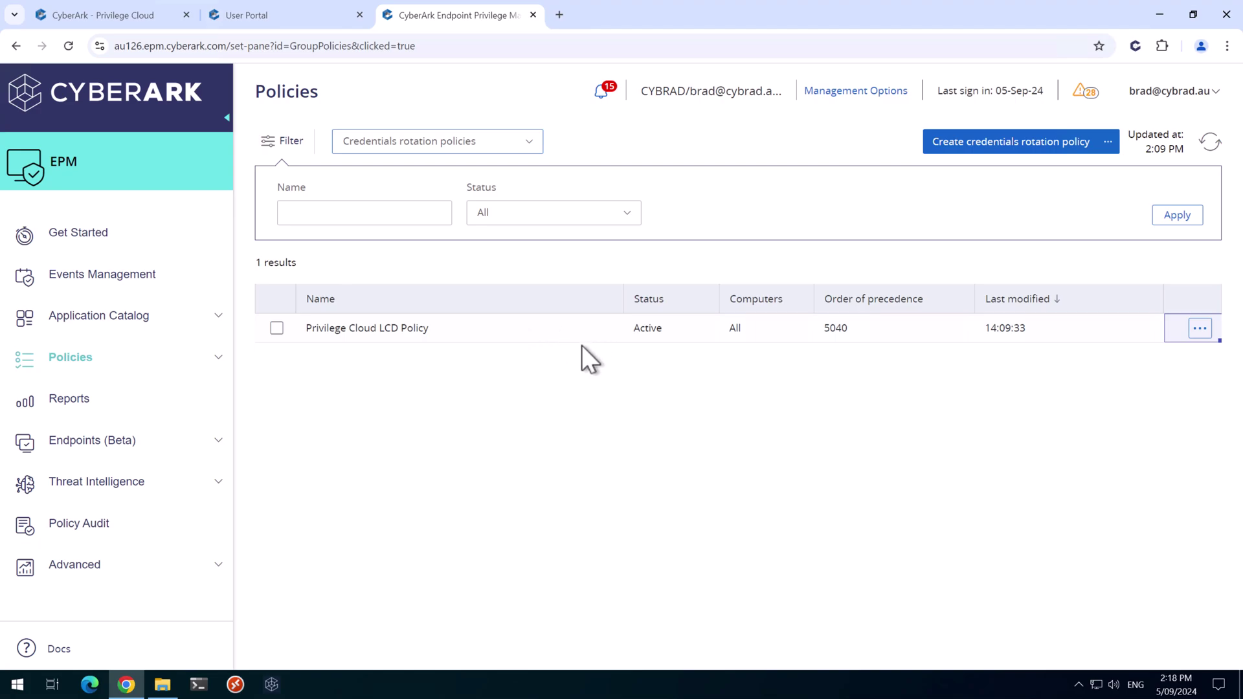
Open the 'Manage loosely connected devices' docs in a new tab, then the EPM LCD Key Marketplace page
{"action": "left_click", "coordinate": [560, 15]}
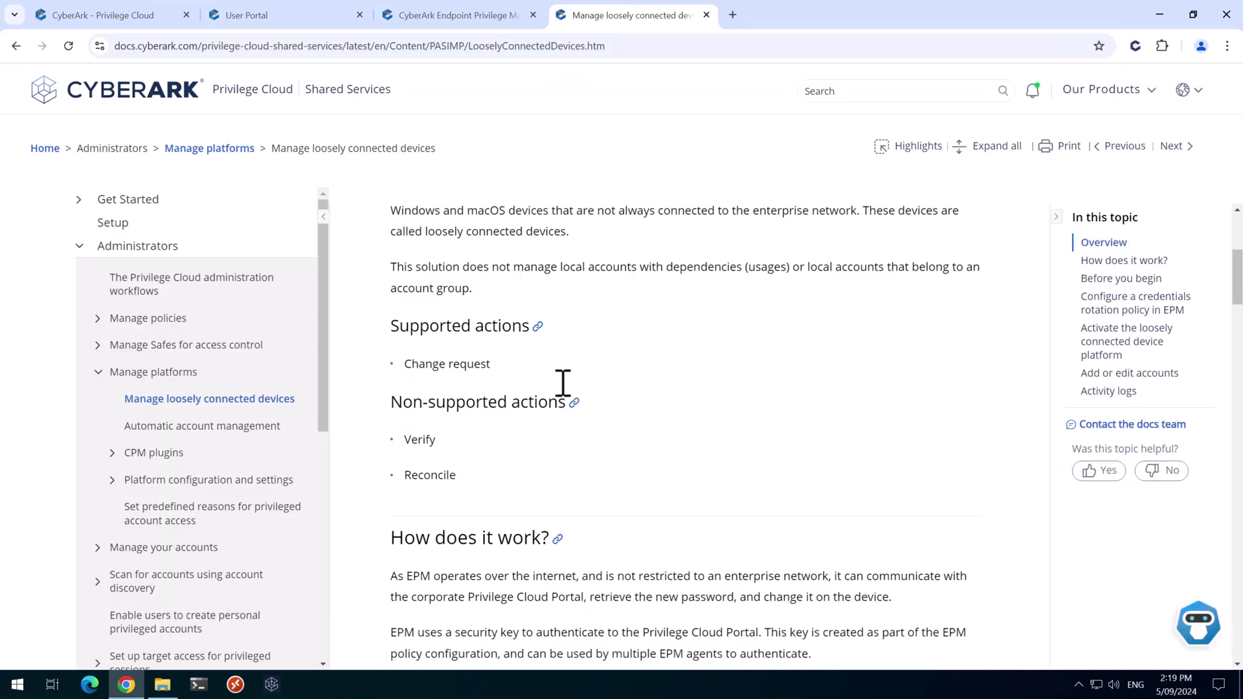
{"action": "scroll", "coordinate": [562, 380], "scroll_direction": "down", "scroll_amount": 15}
{"action": "scroll", "coordinate": [566, 378], "scroll_direction": "down", "scroll_amount": 9}
{"action": "scroll", "coordinate": [566, 378], "scroll_direction": "up", "scroll_amount": 3}
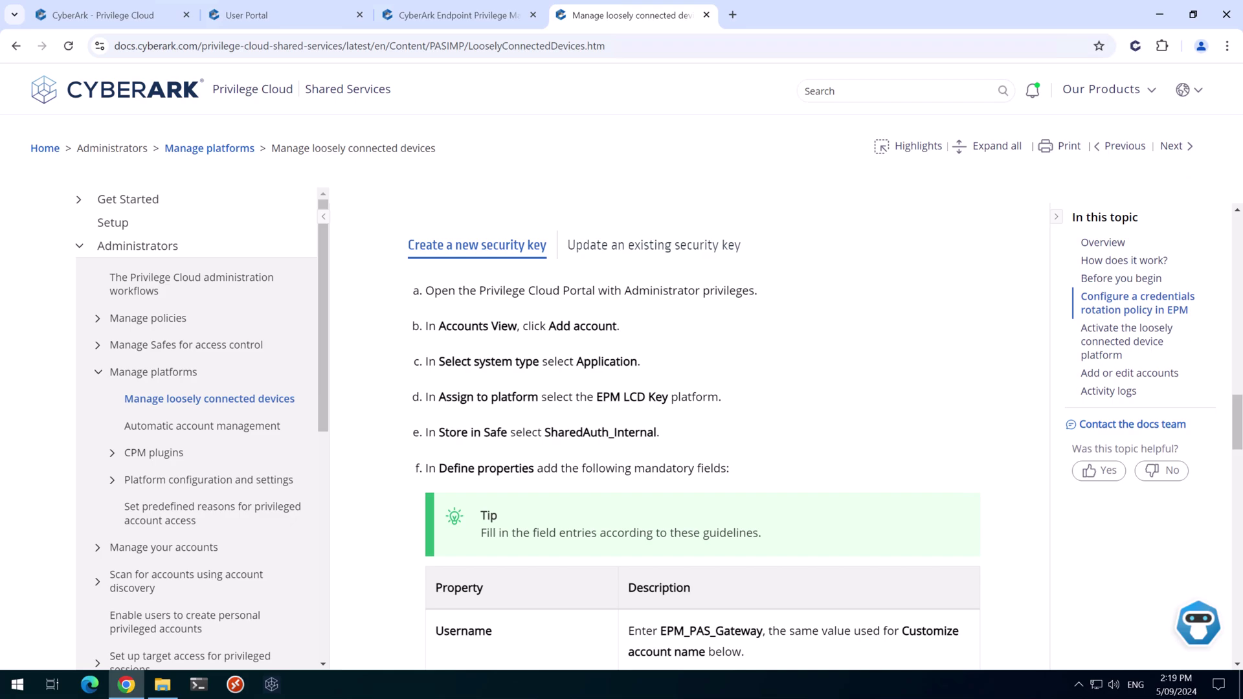
{"action": "left_click", "coordinate": [732, 14]}
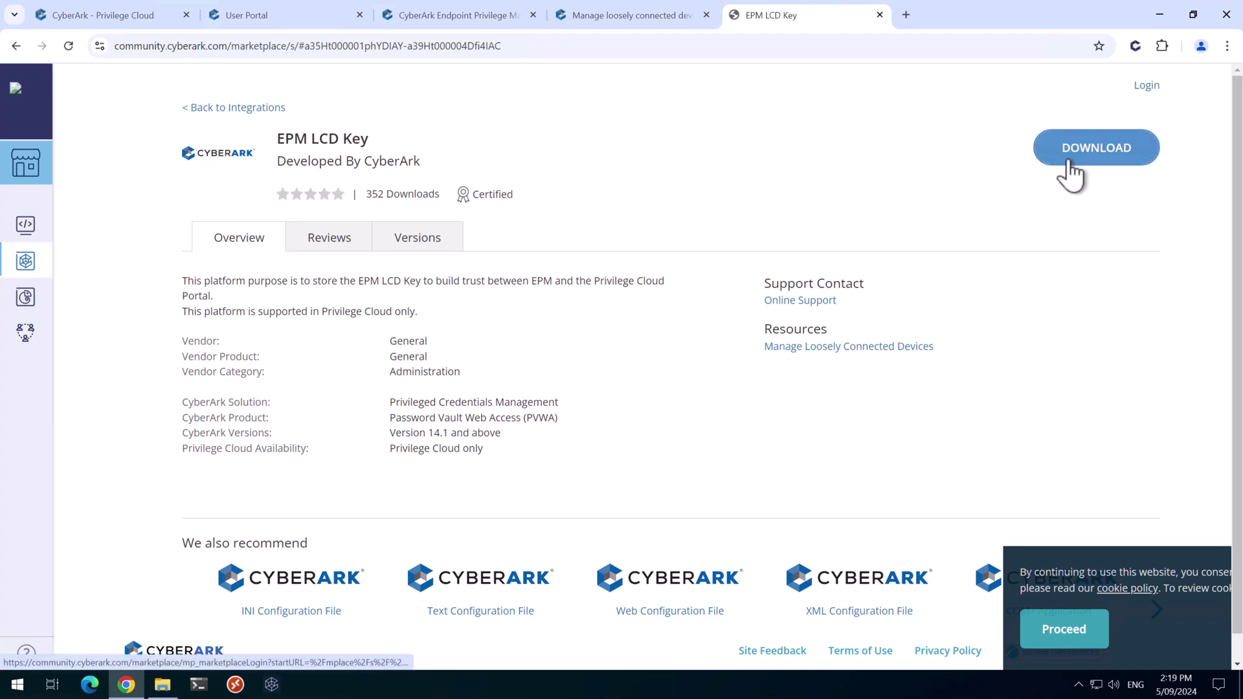
In Platform Management, import the EPMLCDkey-v1.0.zip platform package
{"action": "left_click", "coordinate": [116, 14]}
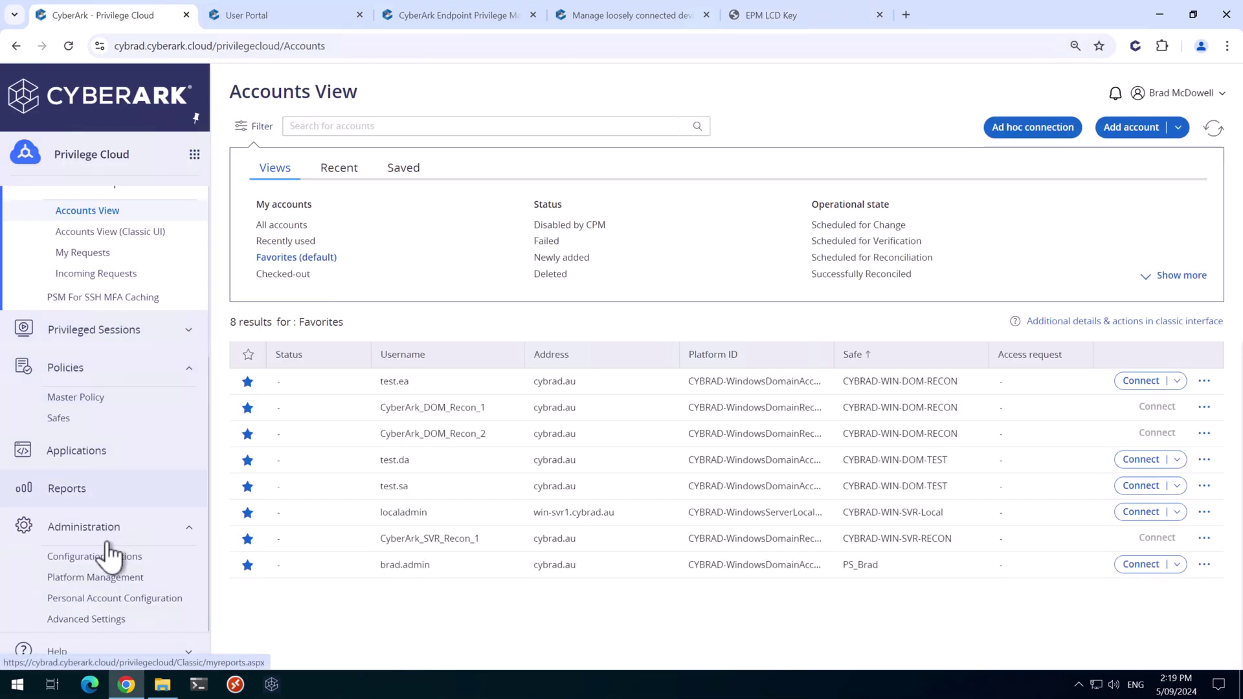
{"action": "left_click", "coordinate": [98, 577]}
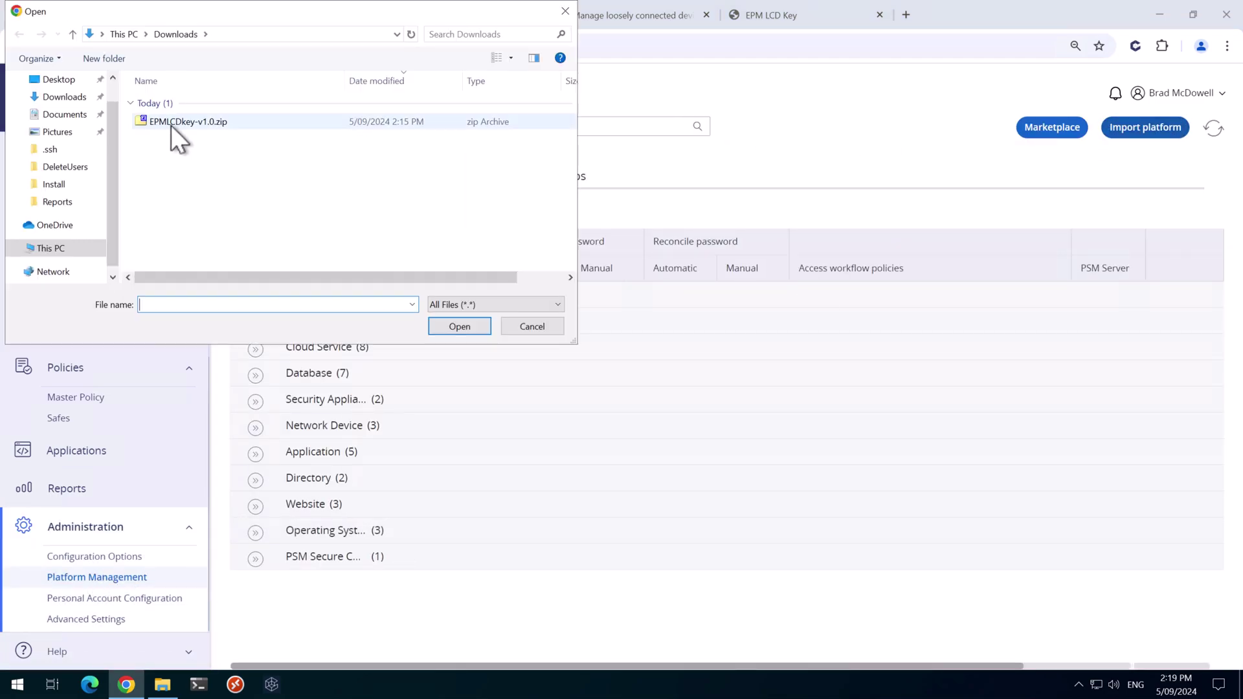
{"action": "left_click", "coordinate": [171, 126]}
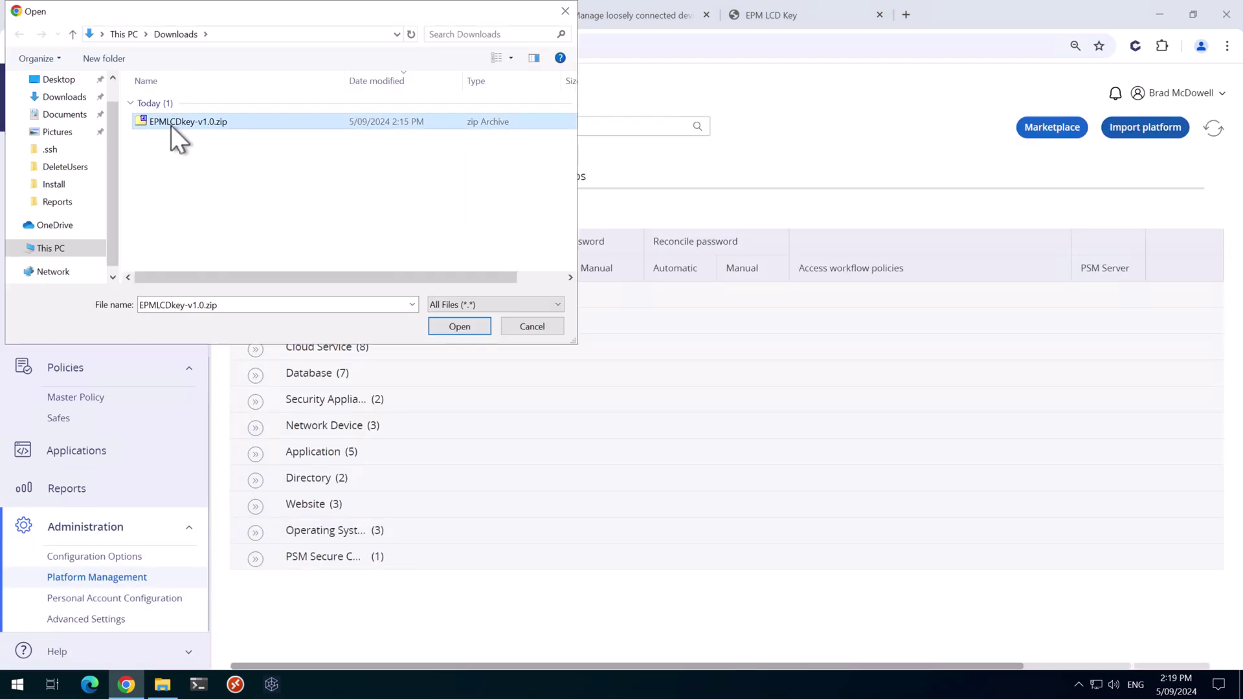
{"action": "double_click", "coordinate": [181, 123]}
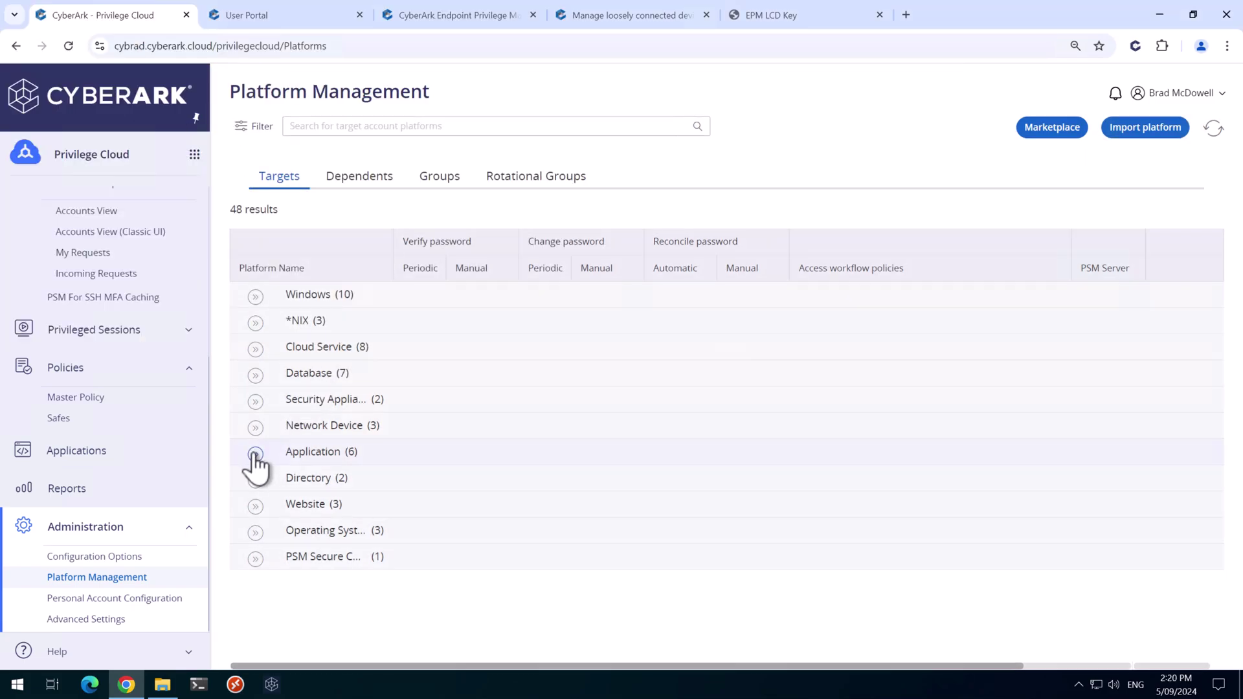
Edit the EPM LCD Key platform and view its Automatic Password Management General settings
{"action": "left_click", "coordinate": [256, 453]}
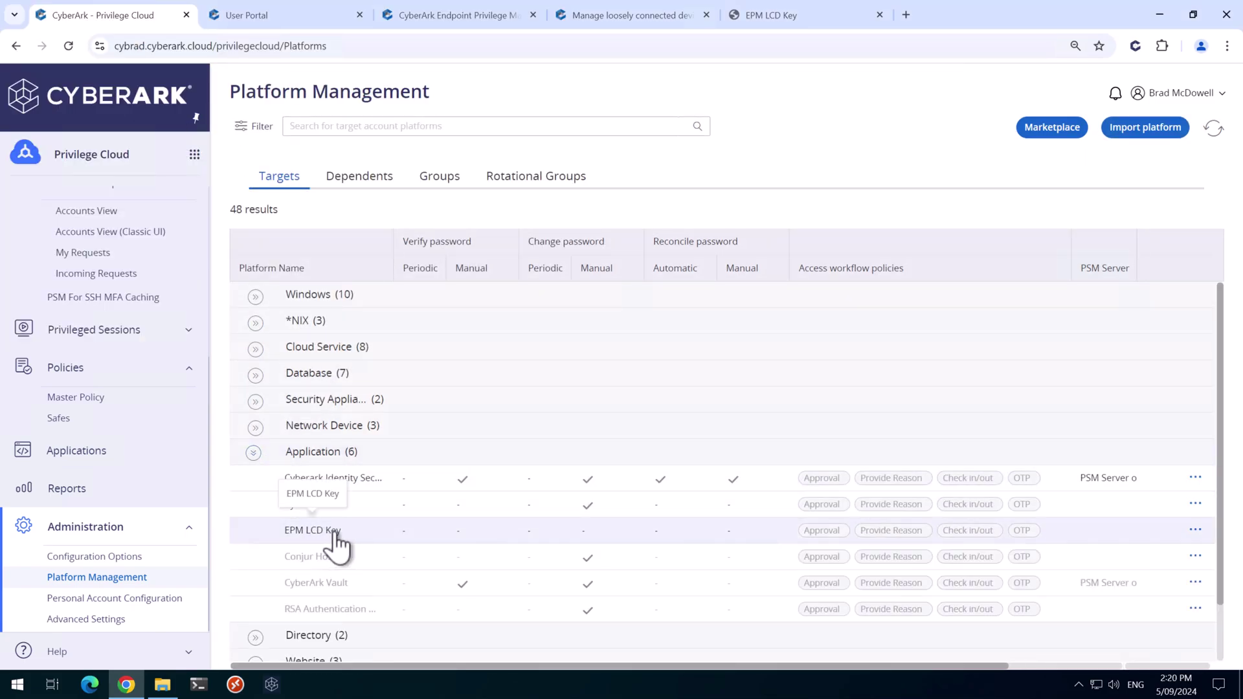
{"action": "left_click", "coordinate": [1195, 531]}
{"action": "left_click", "coordinate": [1143, 550]}
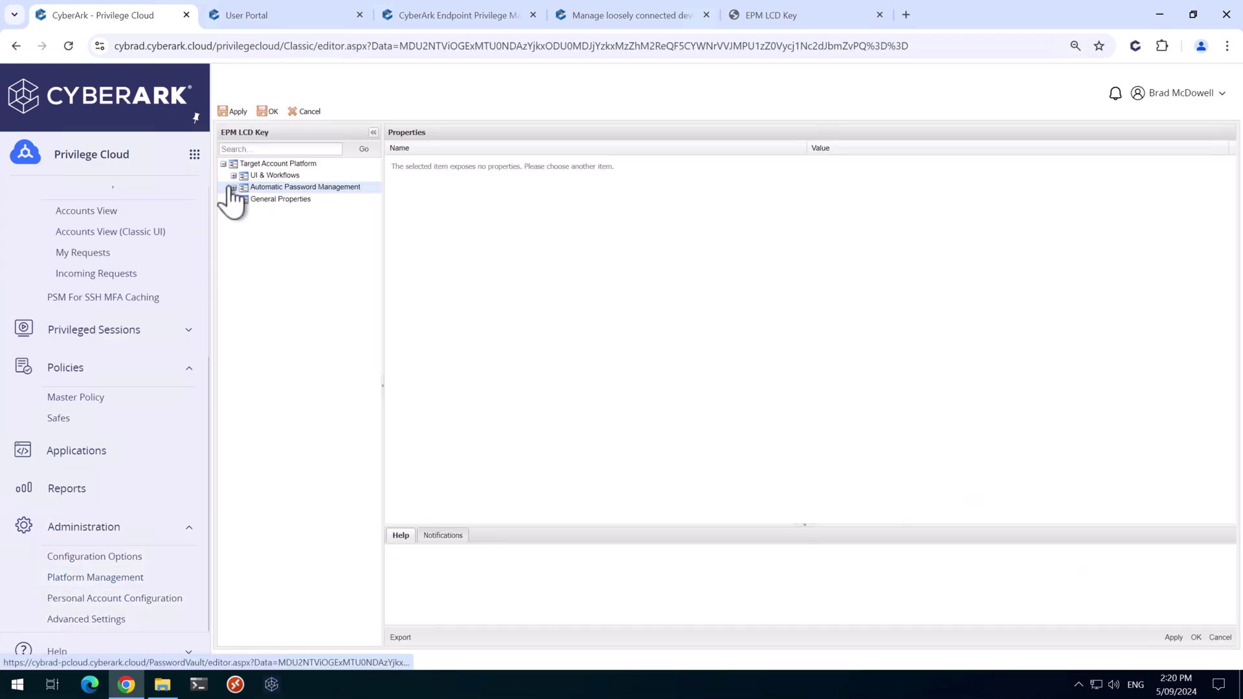
{"action": "left_click", "coordinate": [234, 187]}
{"action": "left_click", "coordinate": [265, 199]}
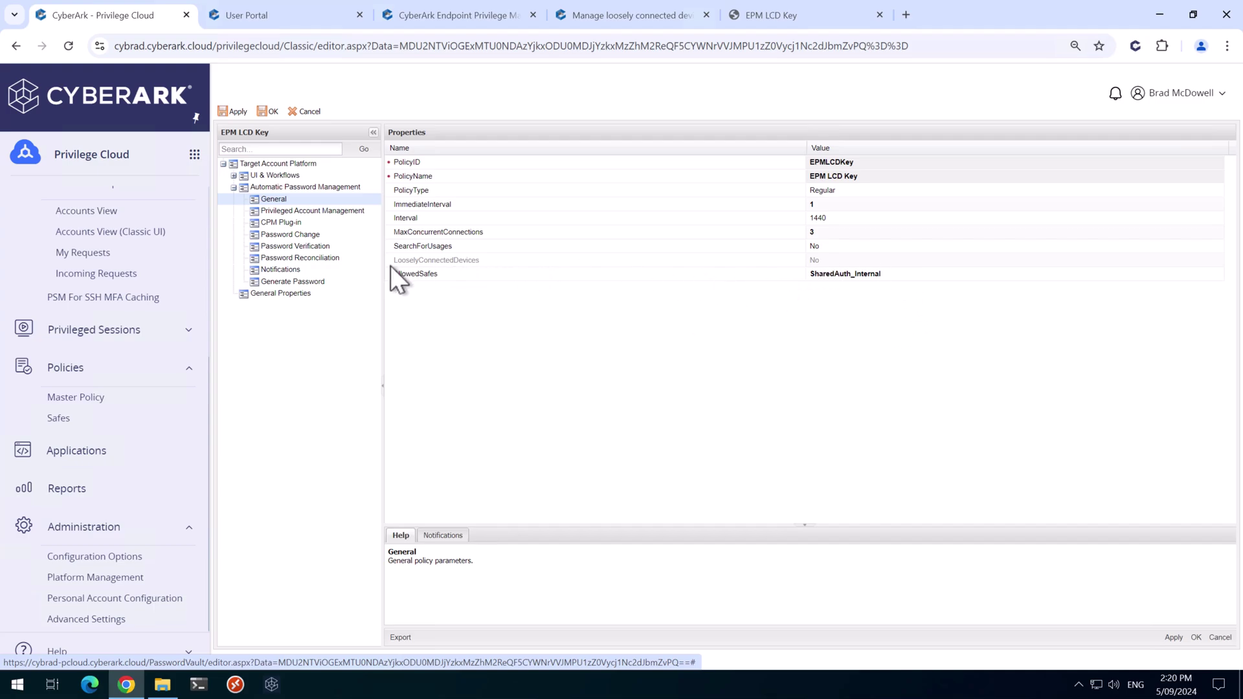
In Accounts View, add an account with system type Application on the EPM LCD Key platform
{"action": "left_click", "coordinate": [193, 204]}
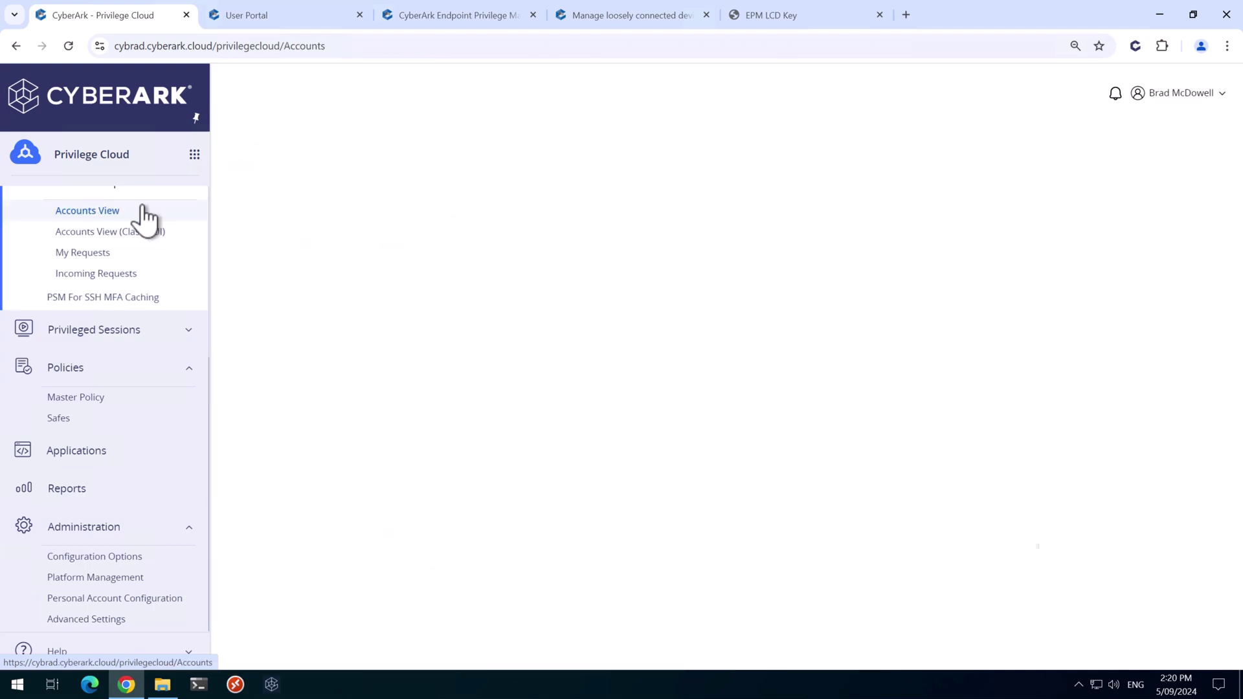
{"action": "left_click", "coordinate": [1127, 126]}
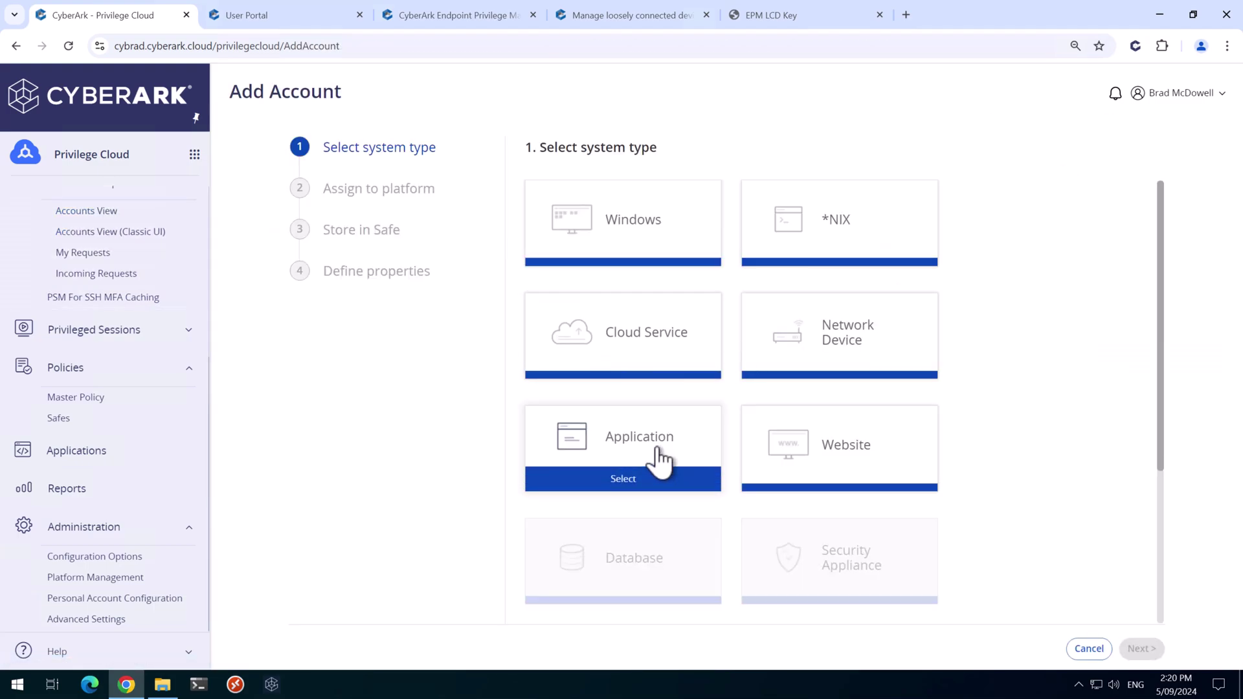
{"action": "left_click", "coordinate": [657, 457]}
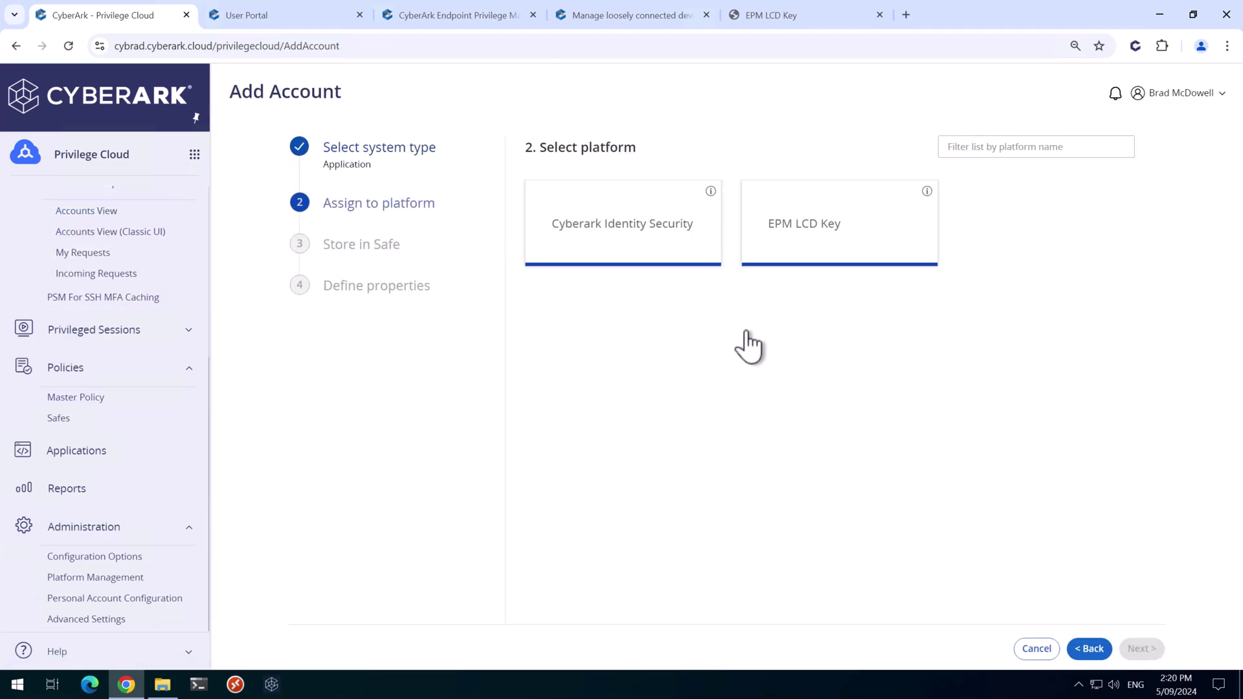
{"action": "left_click", "coordinate": [807, 254]}
{"action": "mouse_move", "coordinate": [591, 259]}
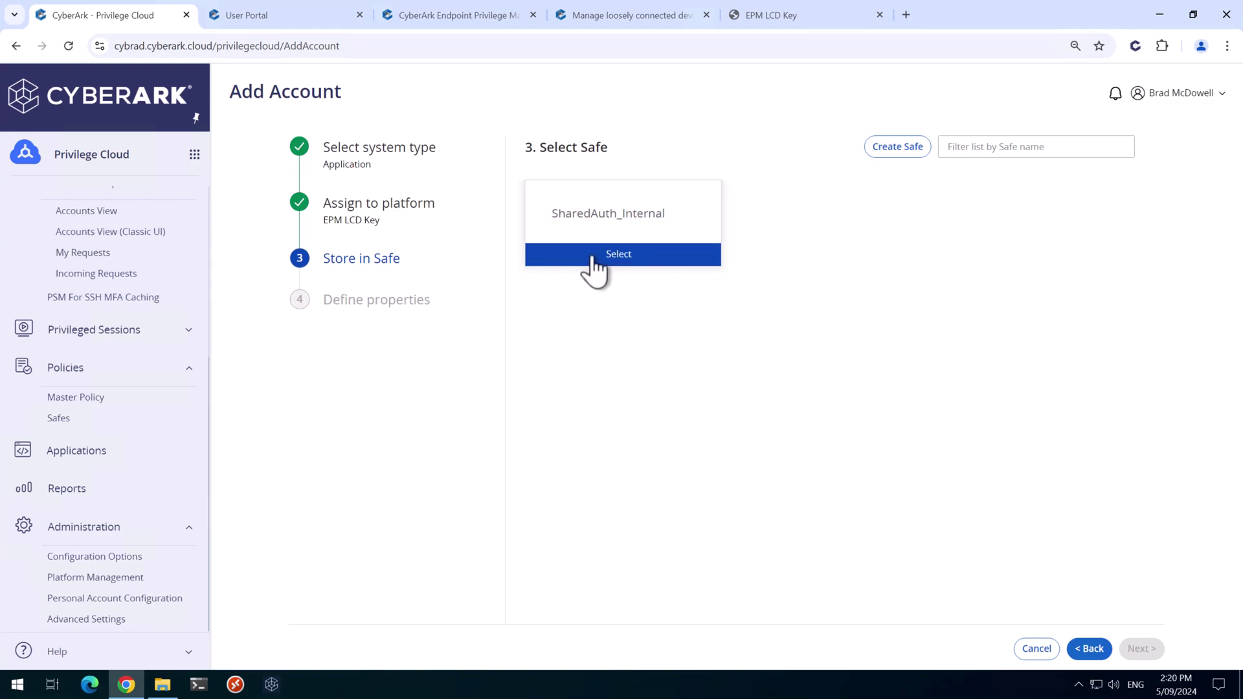
Choose the SharedAuth_Internal safe and enter EPM_PAS_Gateway, copied from the LCD guide, as username
{"action": "left_click", "coordinate": [591, 259]}
{"action": "left_click", "coordinate": [645, 17]}
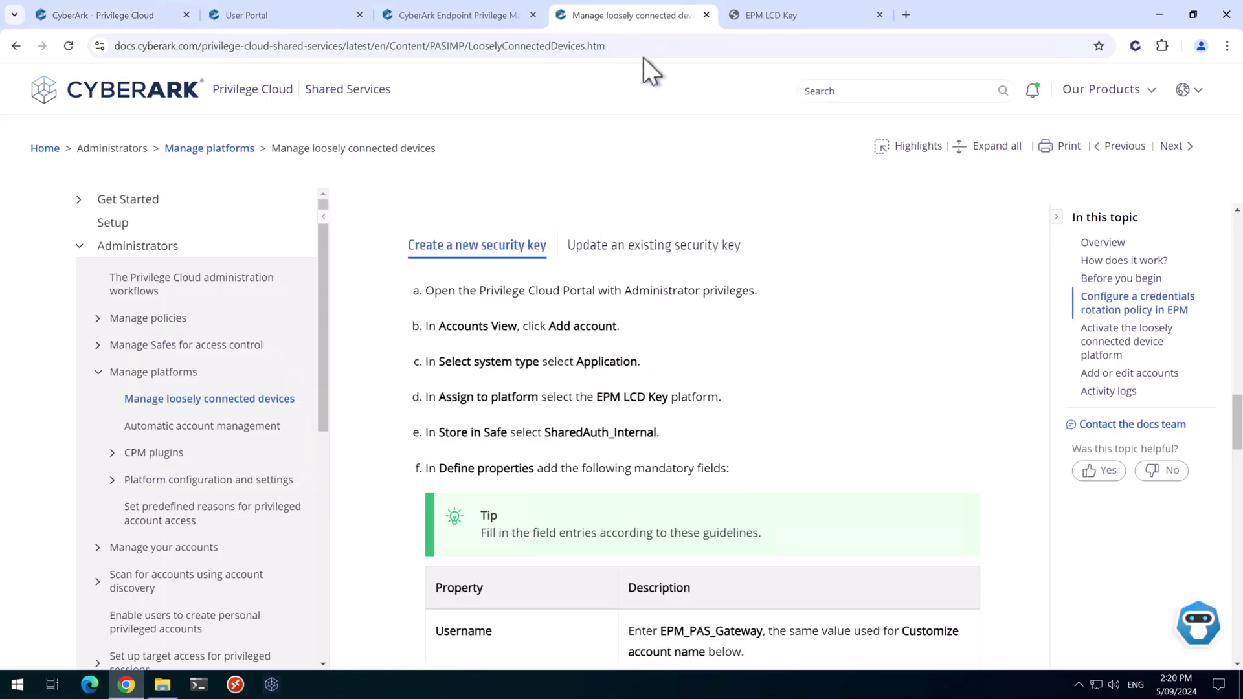
{"action": "scroll", "coordinate": [570, 327], "scroll_direction": "down", "scroll_amount": 2}
{"action": "scroll", "coordinate": [641, 321], "scroll_direction": "down", "scroll_amount": 1}
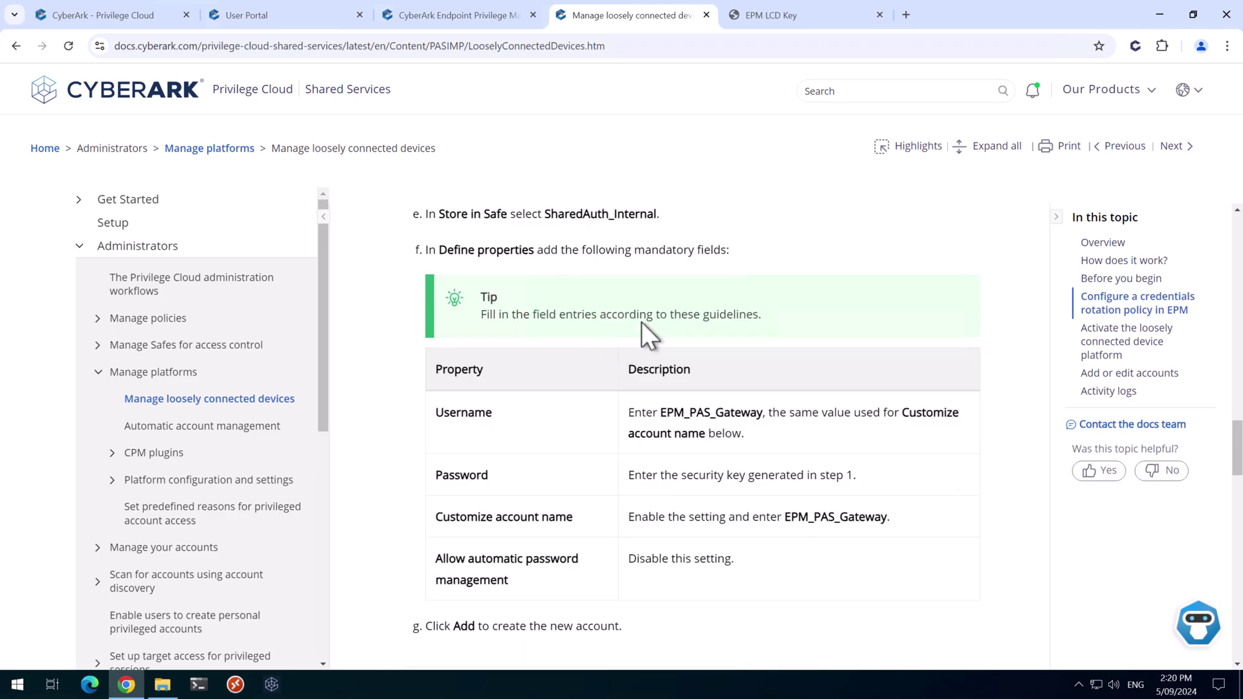
{"action": "left_click_drag", "start_coordinate": [662, 414], "coordinate": [763, 409]}
{"action": "key", "text": "ctrl+c"}
{"action": "key", "text": "ctrl+1"}
{"action": "left_click", "coordinate": [575, 235]}
{"action": "key", "text": "ctrl+v"}
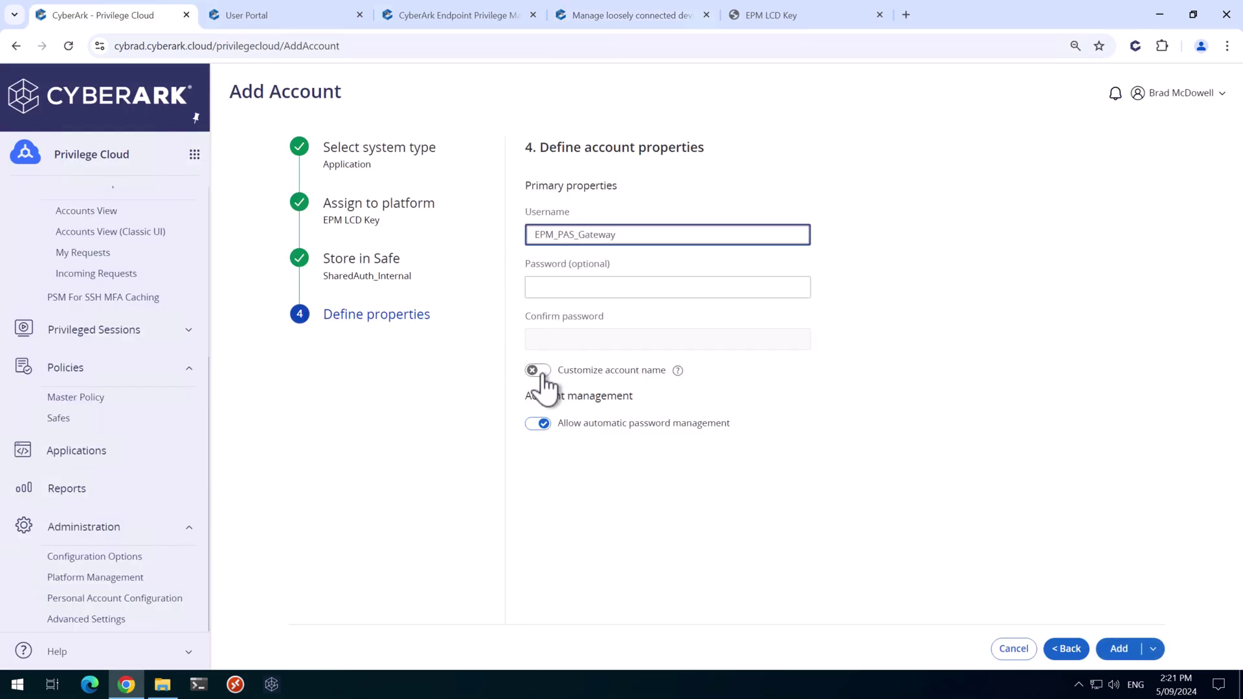
Set customized account name EPM_PAS_Gateway, enter the security key as password twice, and add the account
{"action": "left_click", "coordinate": [539, 372]}
{"action": "left_click", "coordinate": [621, 404]}
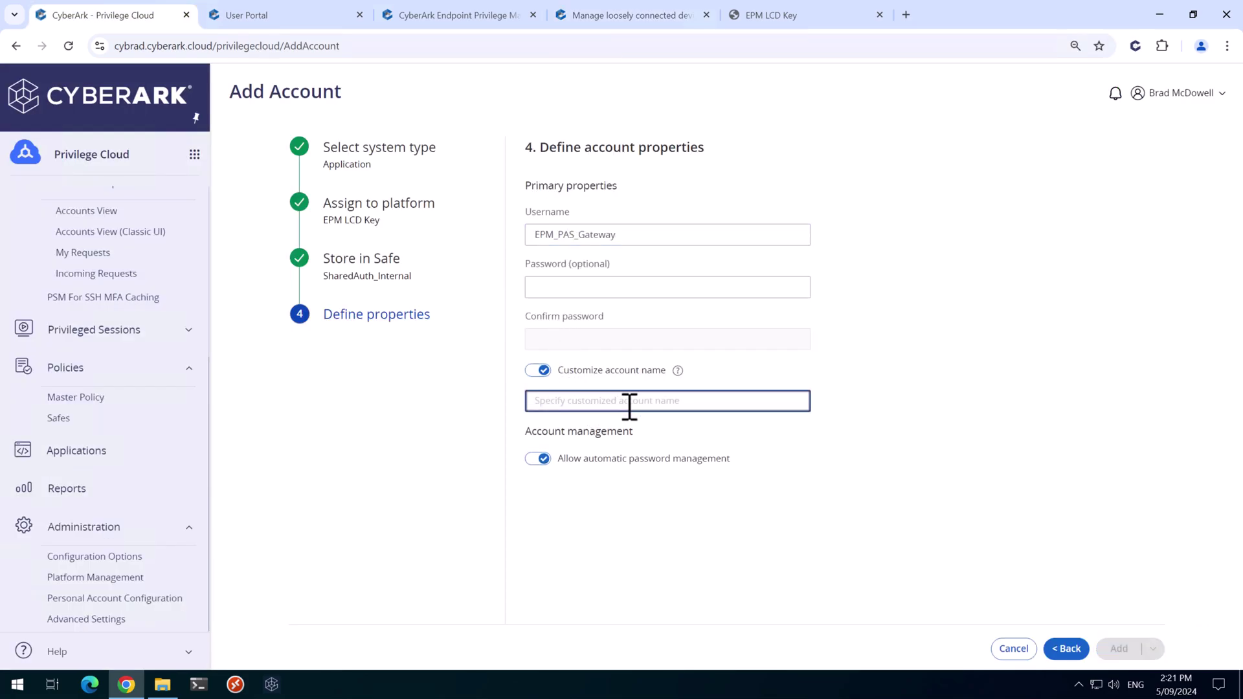
{"action": "key", "text": "ctrl+v"}
{"action": "left_click", "coordinate": [669, 287]}
{"action": "key", "text": "ctrl+v"}
{"action": "left_click", "coordinate": [655, 338]}
{"action": "key", "text": "ctrl+v"}
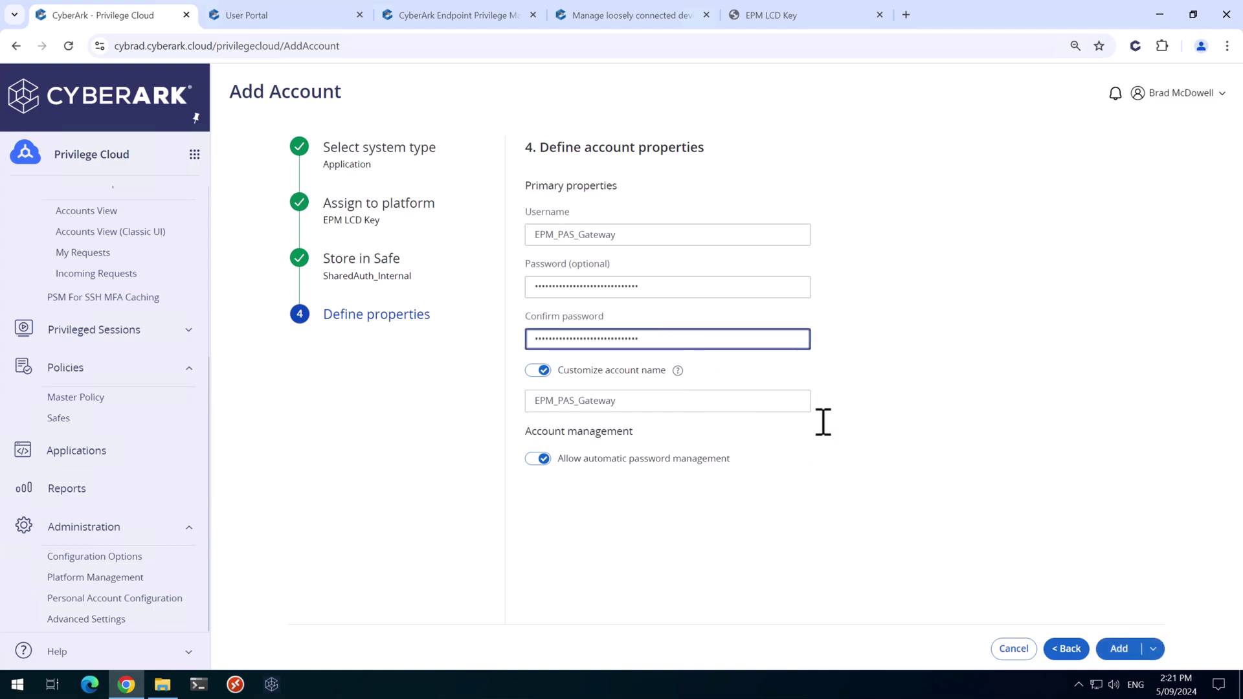
{"action": "left_click", "coordinate": [1122, 653]}
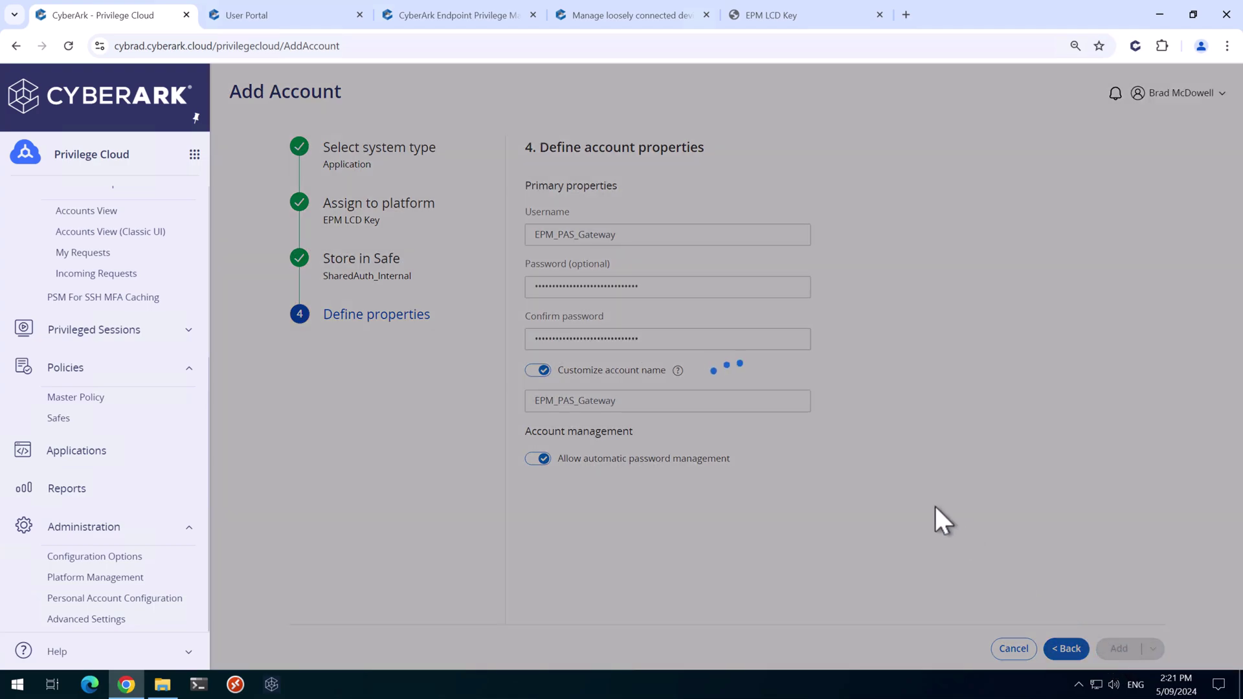
Search Accounts View for 'EPM' to show the EPM_PAS_Gateway account
{"action": "type", "text": "EPM_L"}
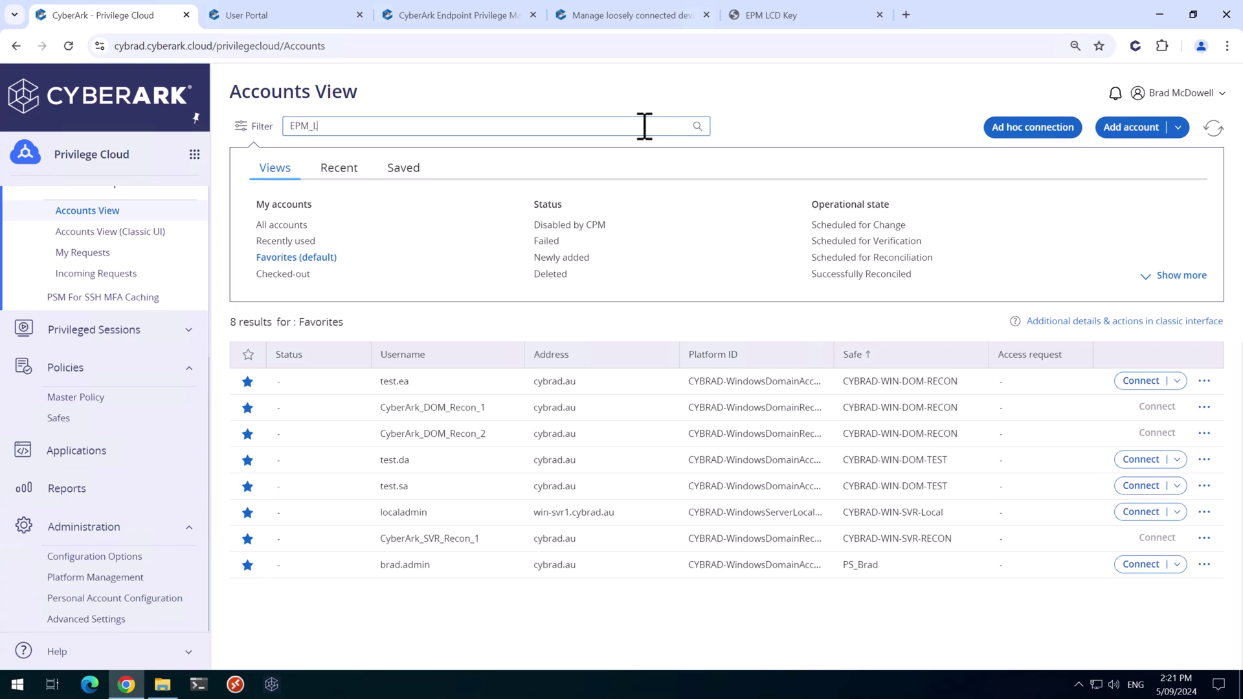
{"action": "key", "text": "Return"}
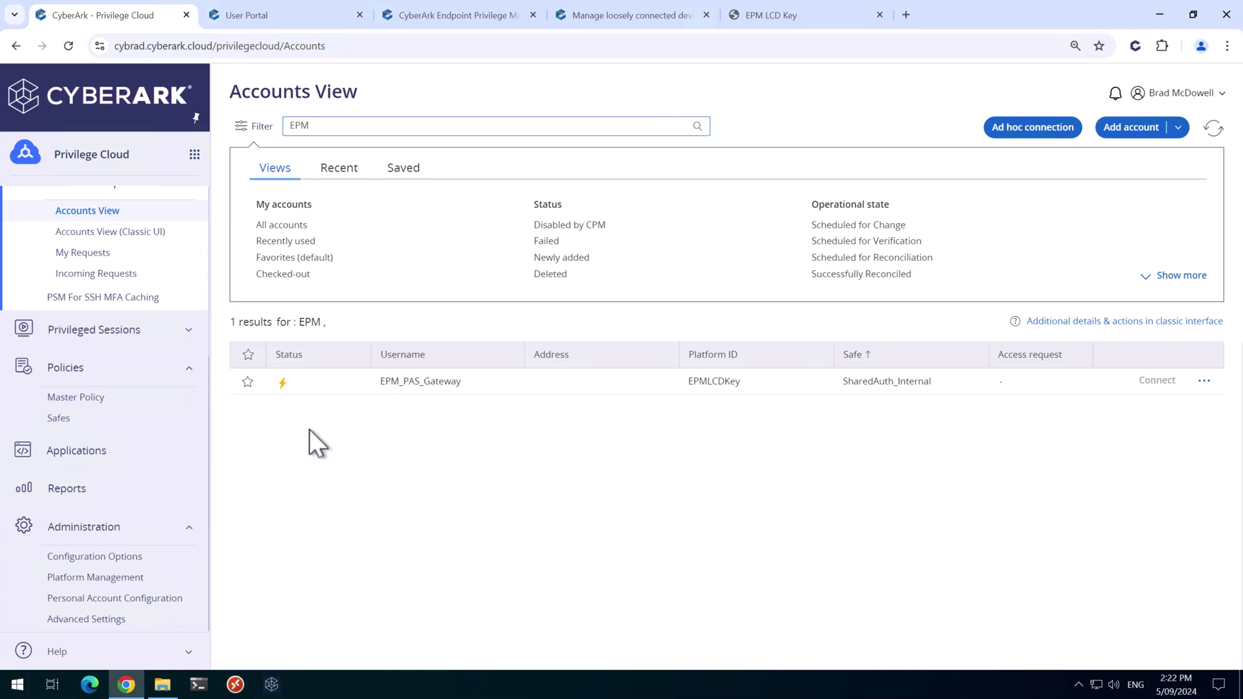
Create the Windows_LCD_Endpoints safe from Policies > Safes, skipping members, and close the confirmation
{"action": "left_click", "coordinate": [66, 417]}
{"action": "left_click", "coordinate": [1151, 127]}
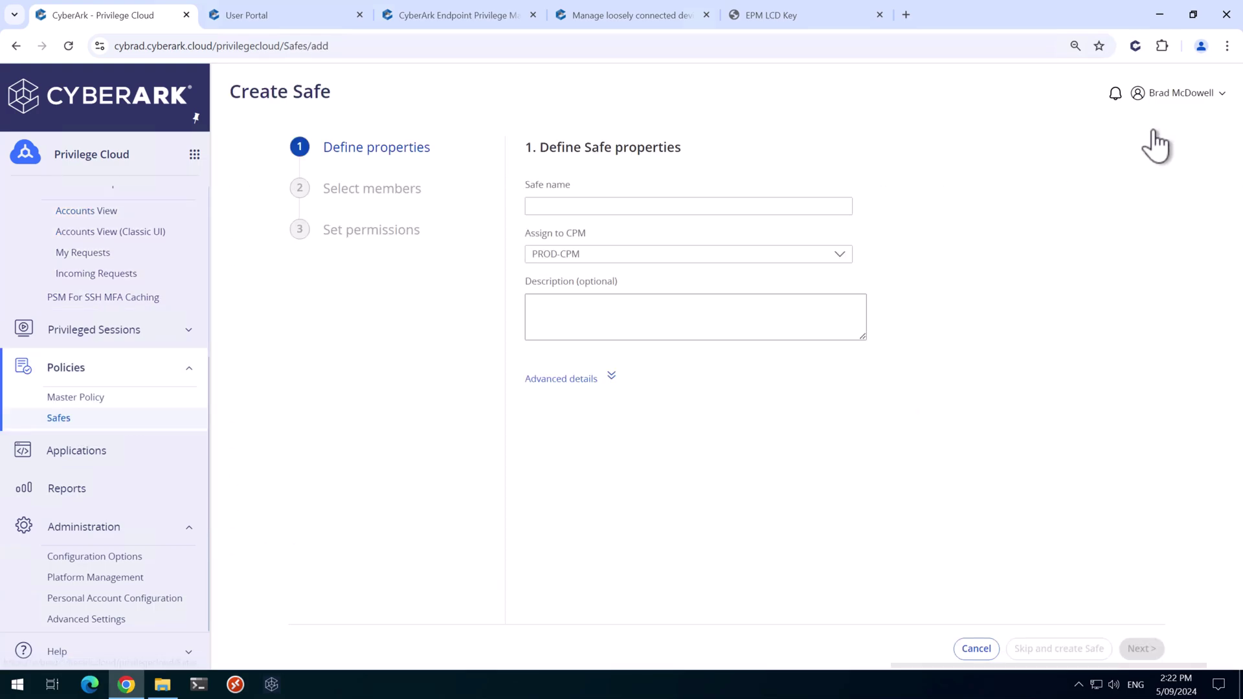
{"action": "left_click", "coordinate": [651, 204]}
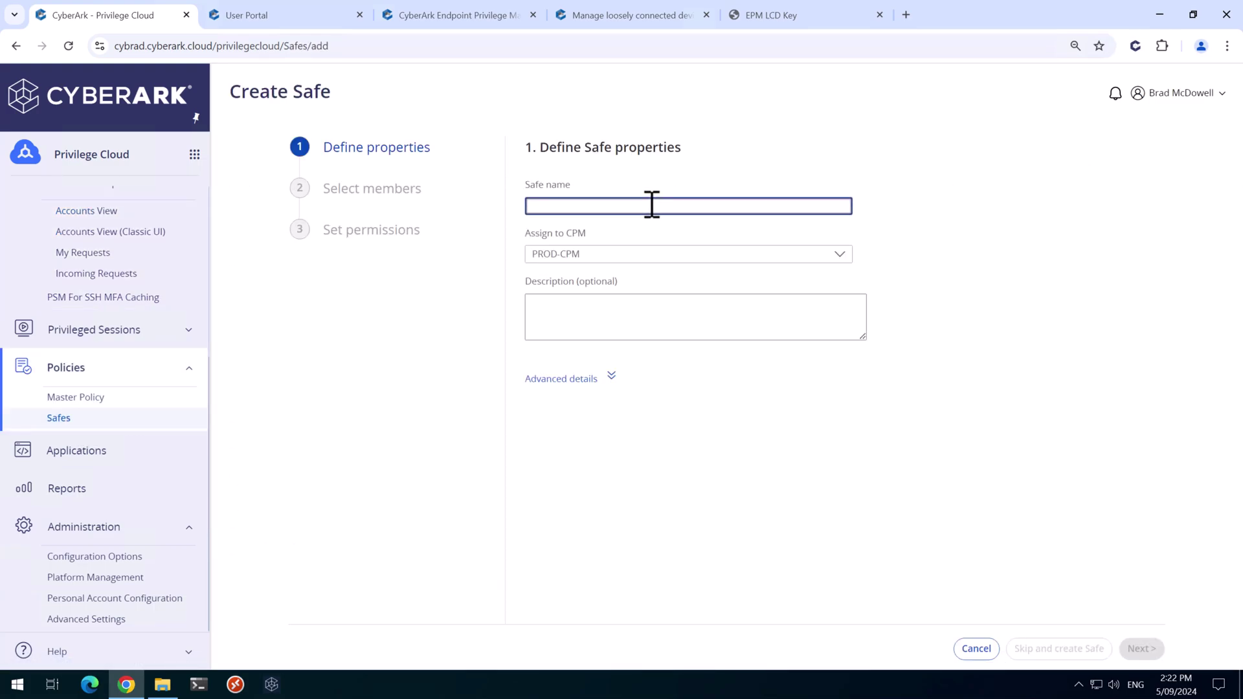
{"action": "type", "text": "Windows_LCD_Endpoints"}
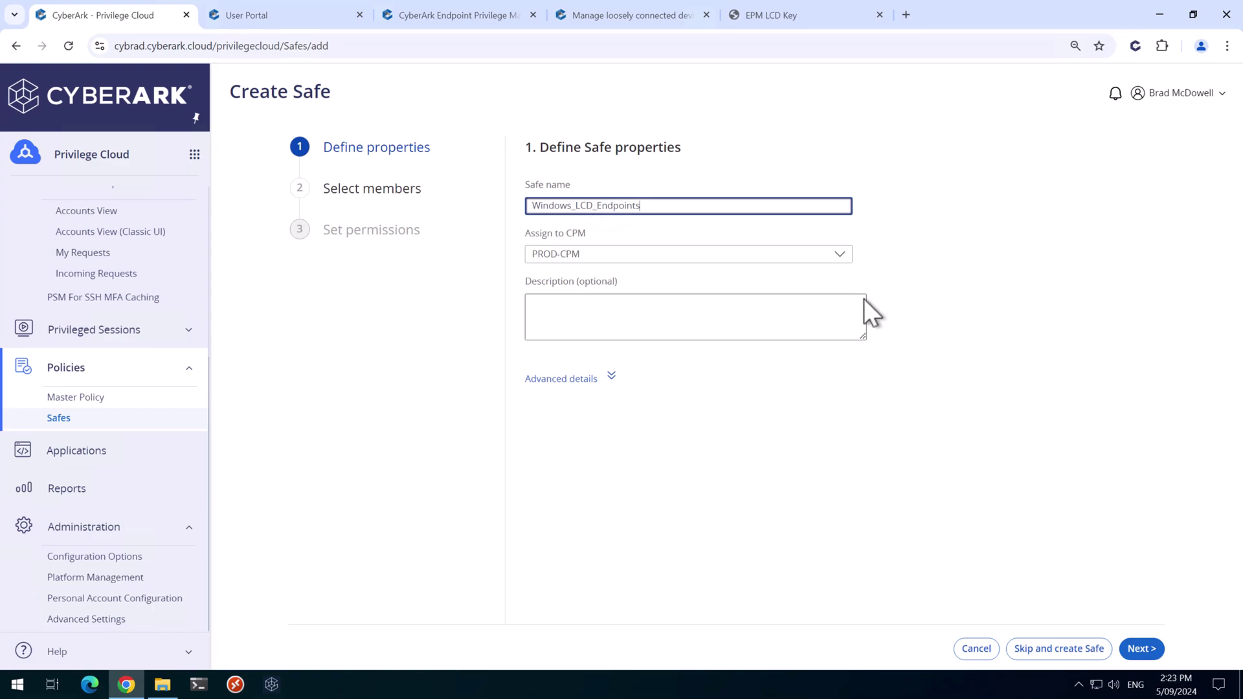
{"action": "left_click", "coordinate": [1060, 647]}
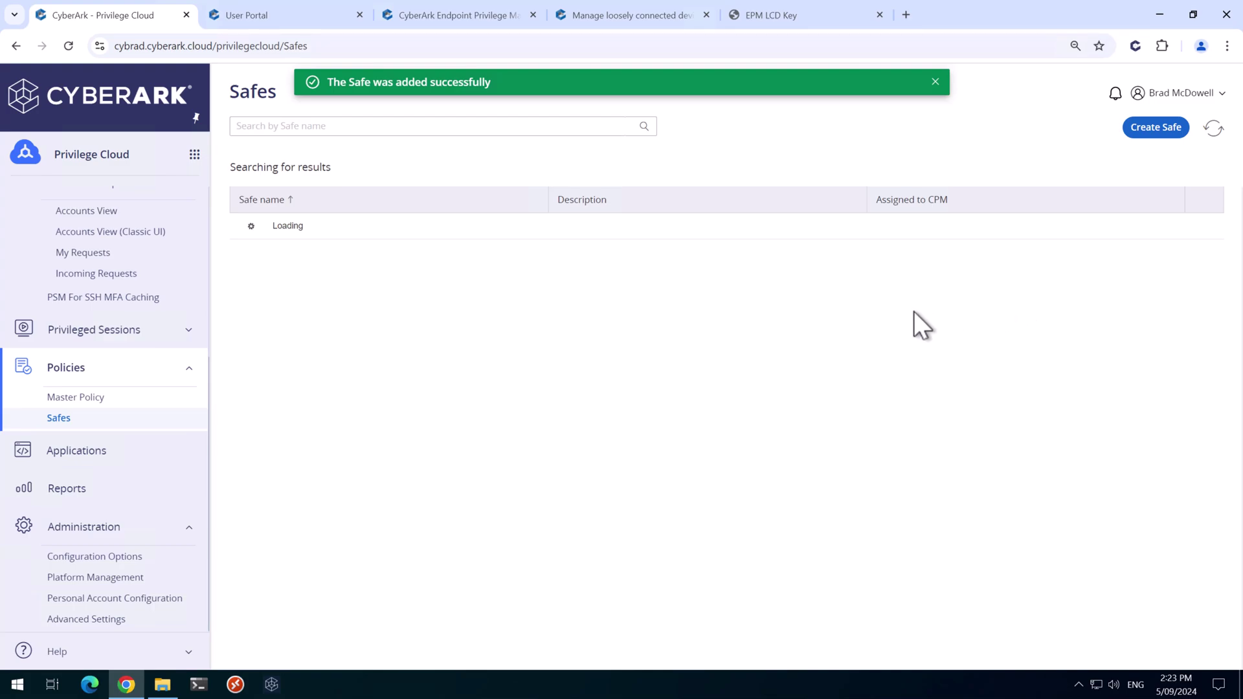
{"action": "left_click", "coordinate": [934, 83]}
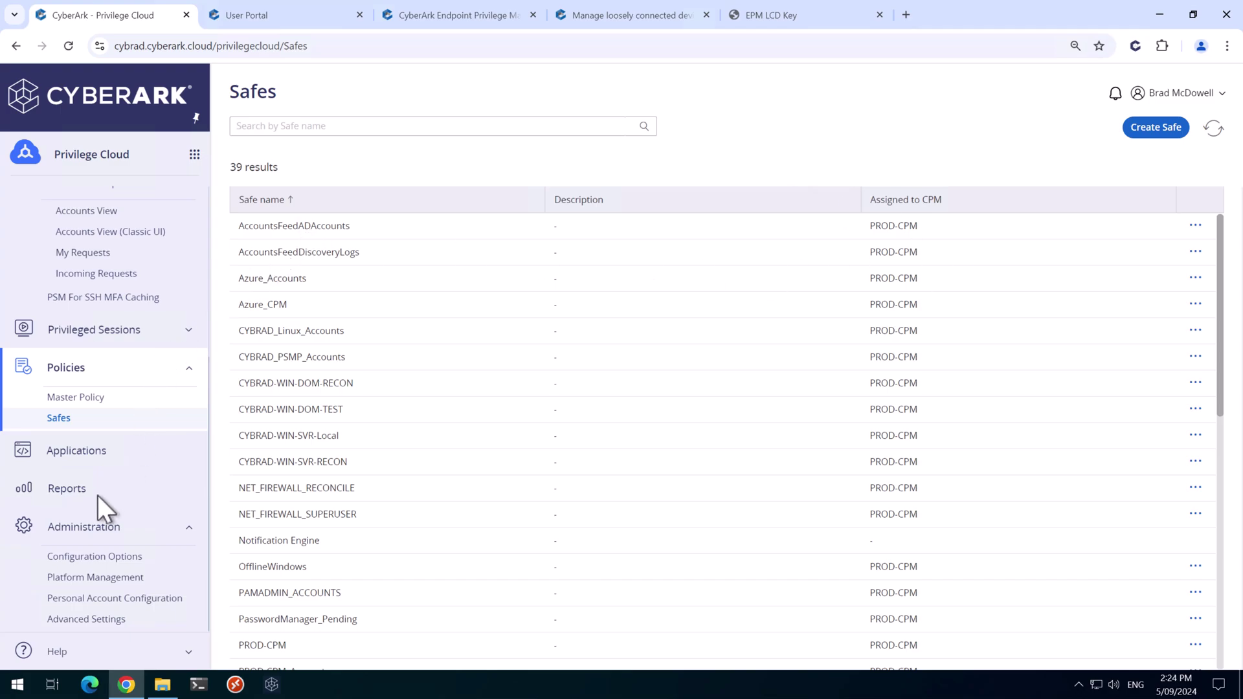
Duplicate the Windows Loosely Device platform as 'CYBRAD - Windows Loosely Device'
{"action": "left_click", "coordinate": [86, 577]}
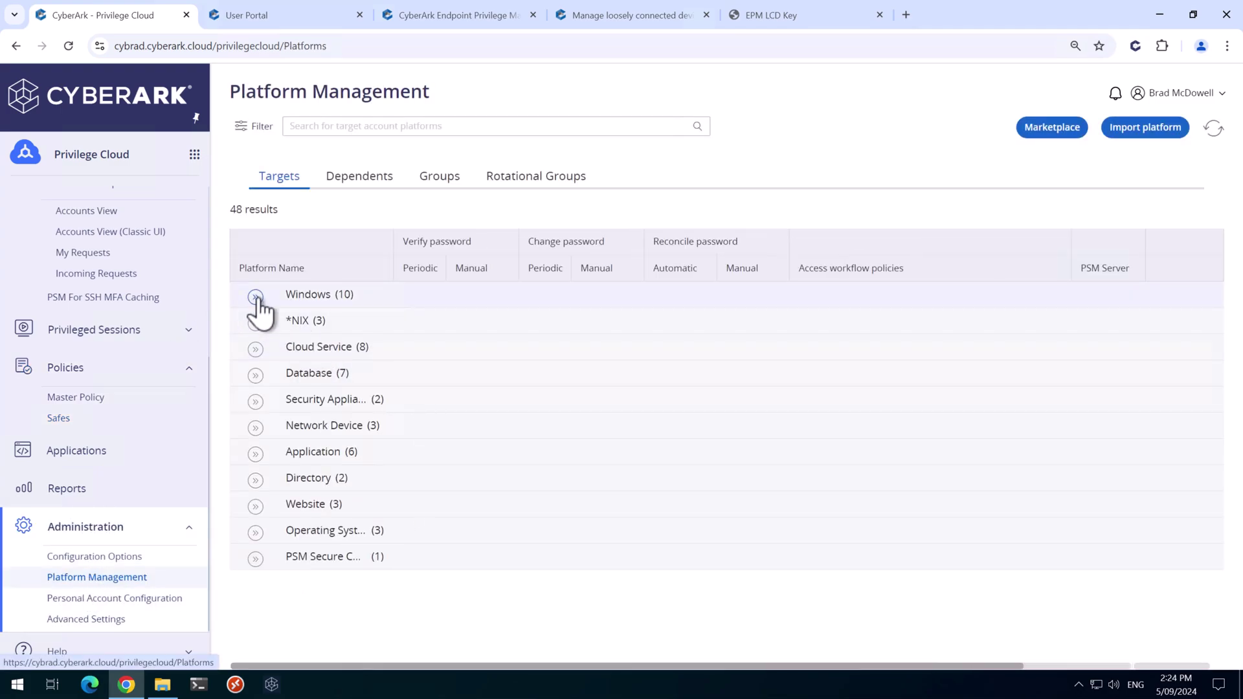
{"action": "left_click", "coordinate": [255, 297]}
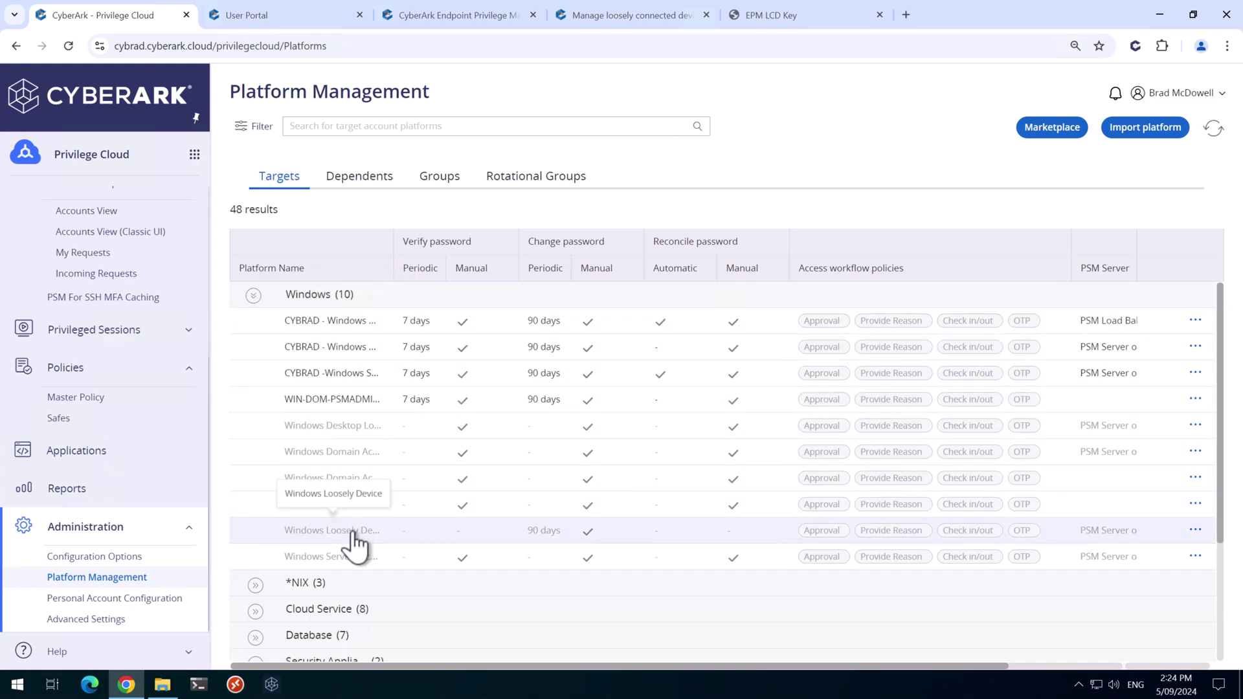
{"action": "left_click", "coordinate": [1195, 530]}
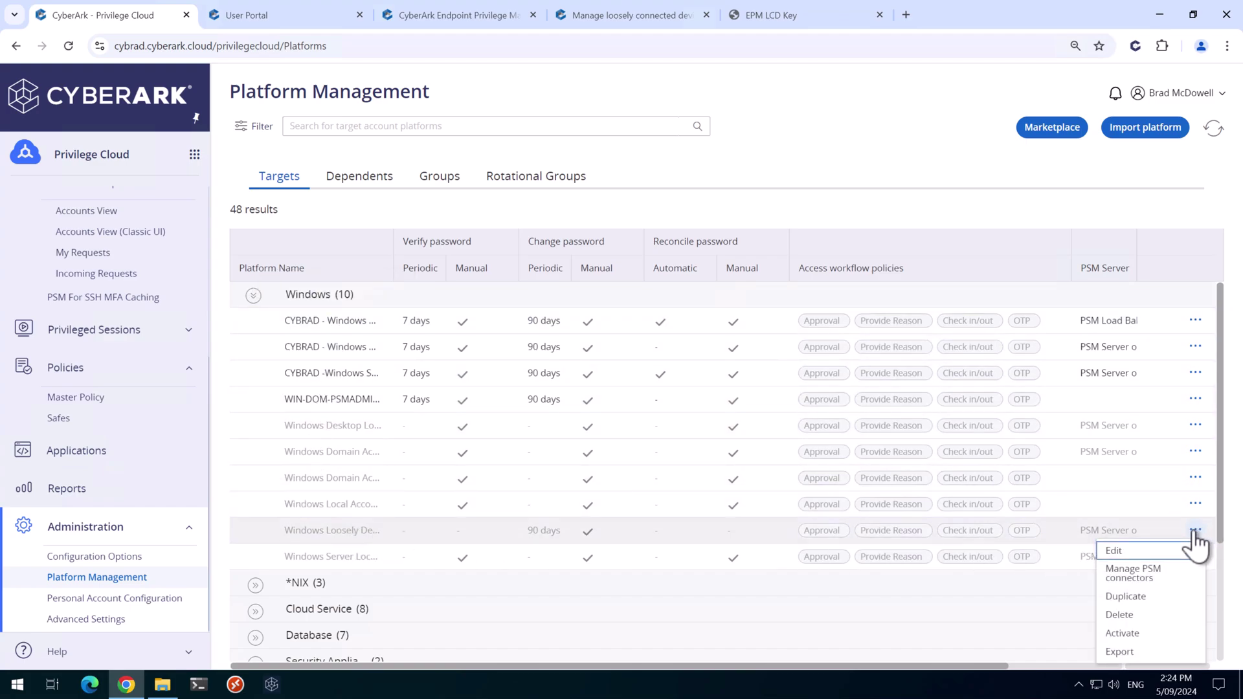
{"action": "left_click", "coordinate": [1194, 597]}
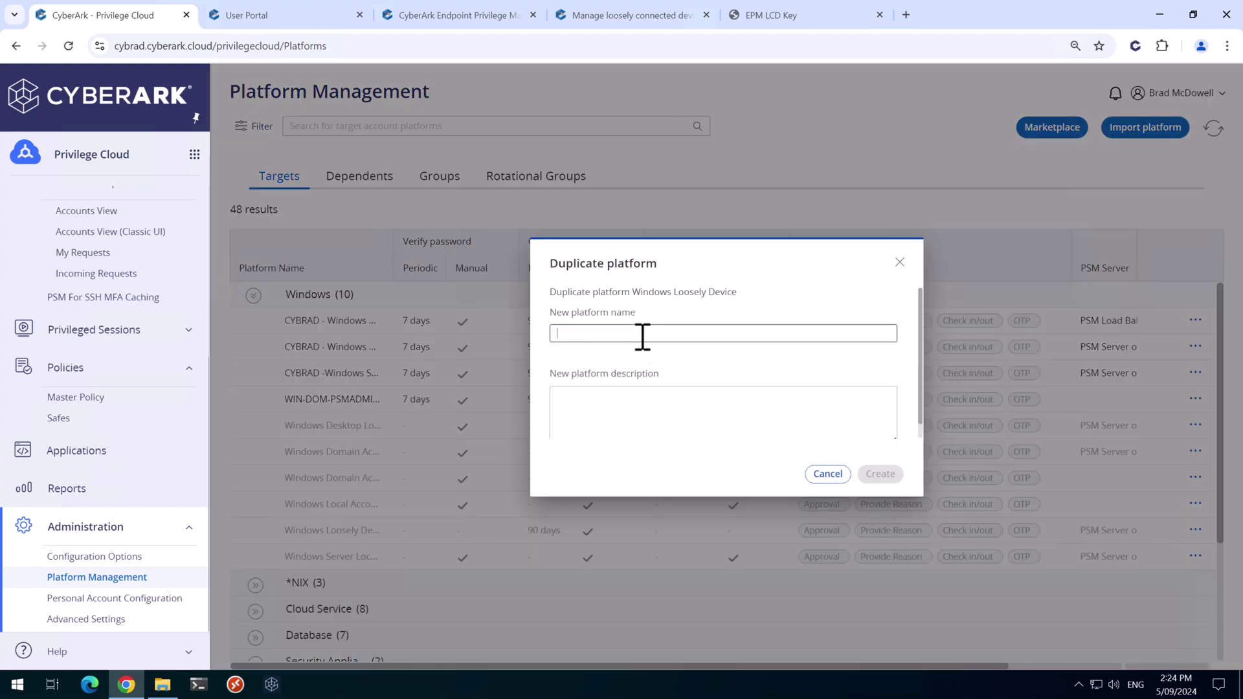
{"action": "type", "text": "CYBRAD - Windows Loosely Device"}
{"action": "left_click", "coordinate": [881, 473]}
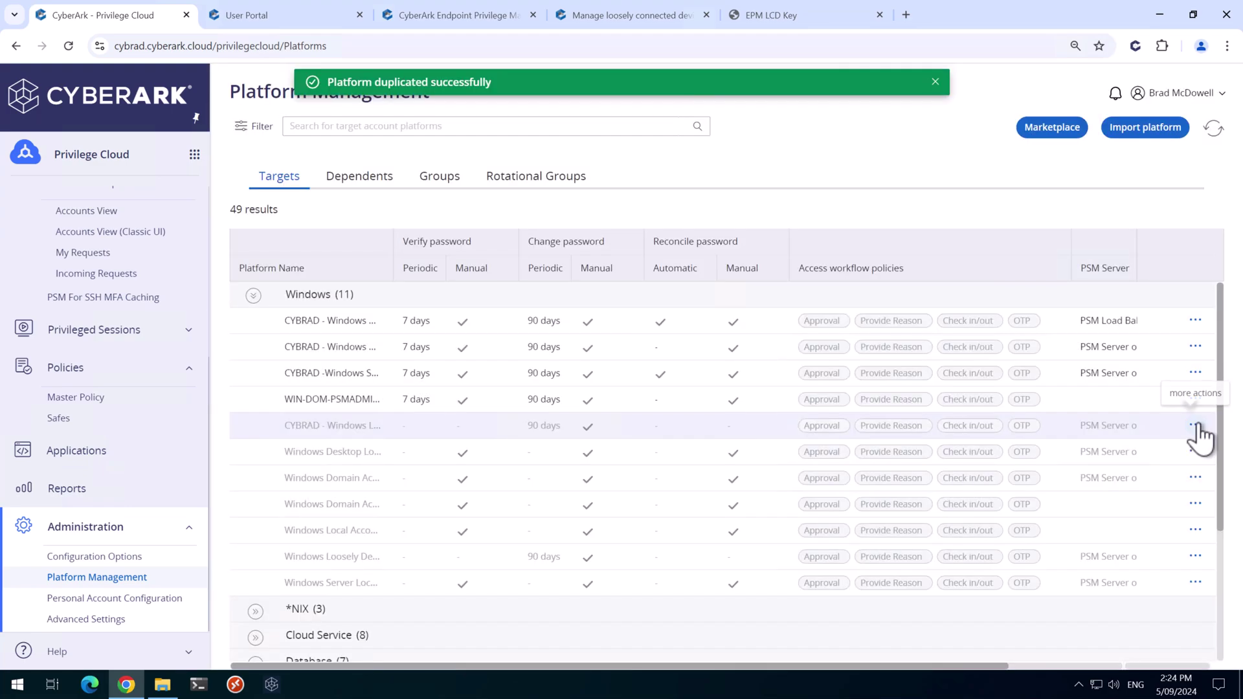
Activate the new CYBRAD - Windows Loosely Device platform
{"action": "left_click", "coordinate": [1195, 425]}
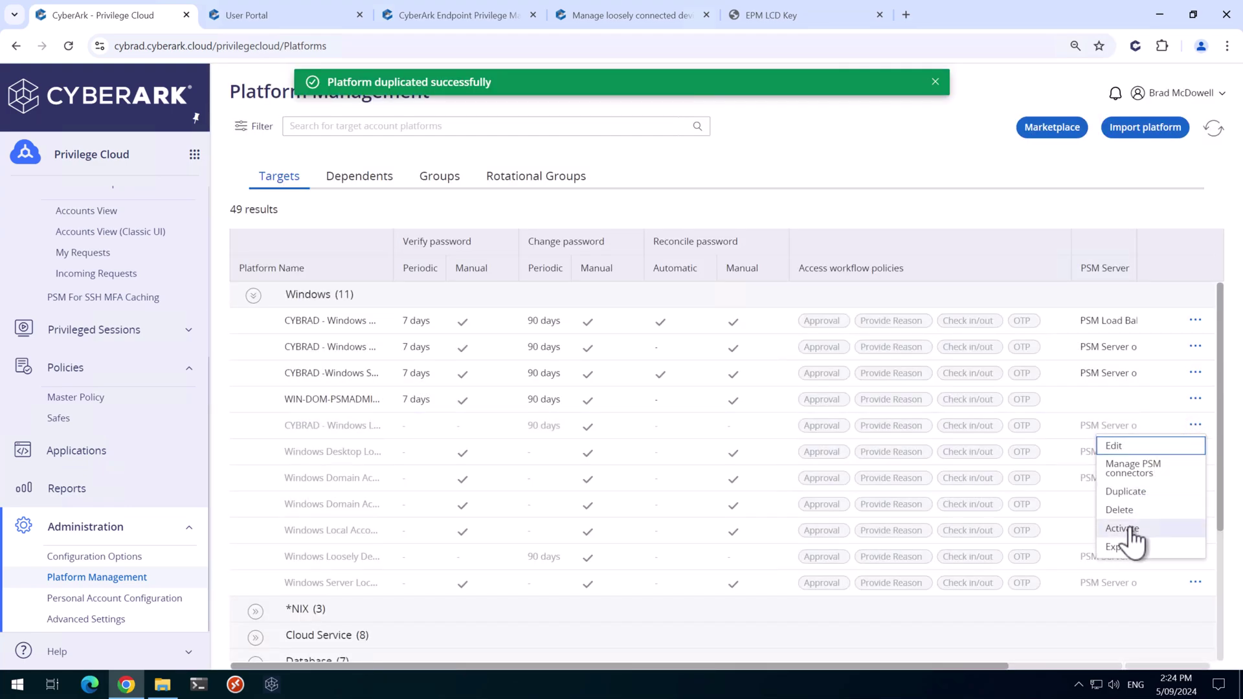
{"action": "left_click", "coordinate": [1126, 529]}
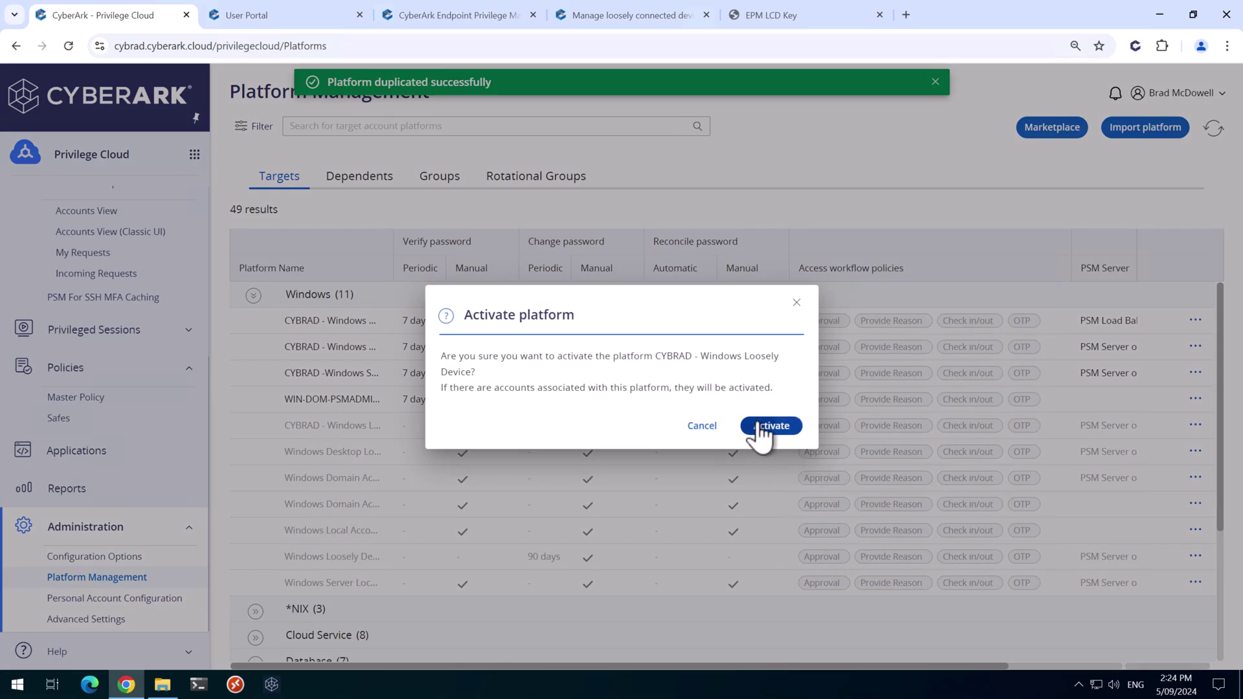
{"action": "left_click", "coordinate": [763, 428]}
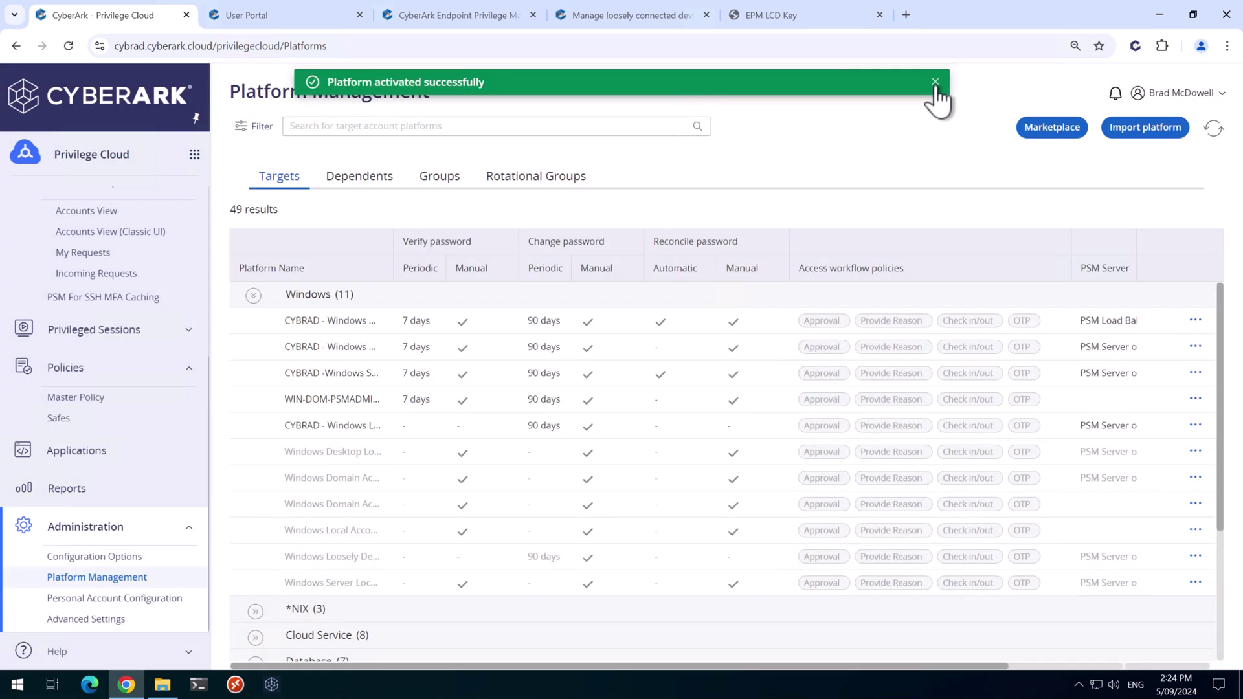
Set the CYBRAD platform's Generate Password PasswordLength from 12 to 30 and save the platform
{"action": "left_click", "coordinate": [1195, 426]}
{"action": "left_click", "coordinate": [1117, 440]}
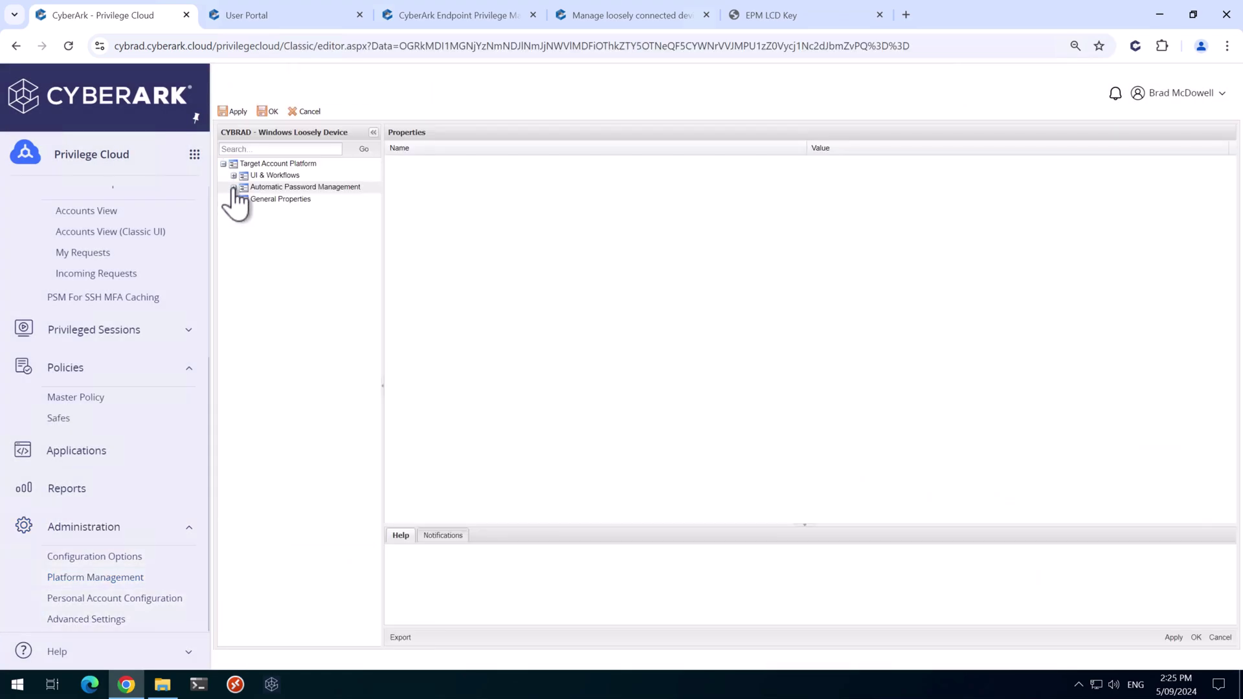
{"action": "left_click", "coordinate": [233, 187]}
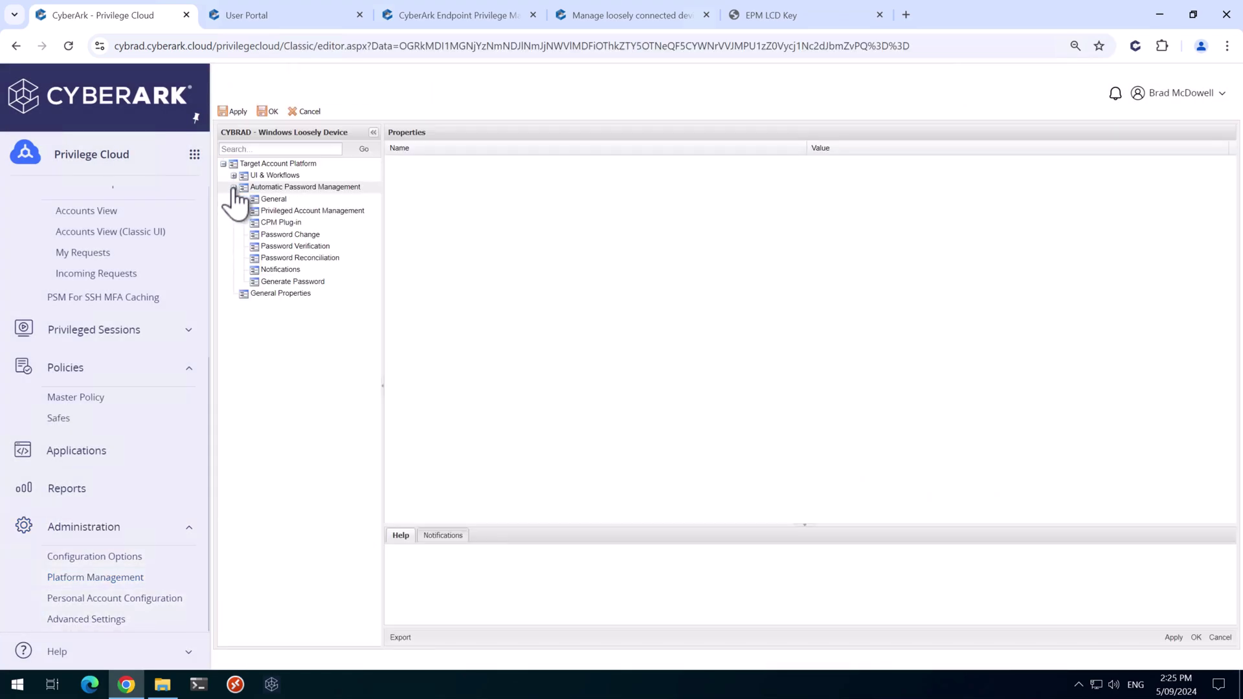
{"action": "left_click", "coordinate": [269, 234]}
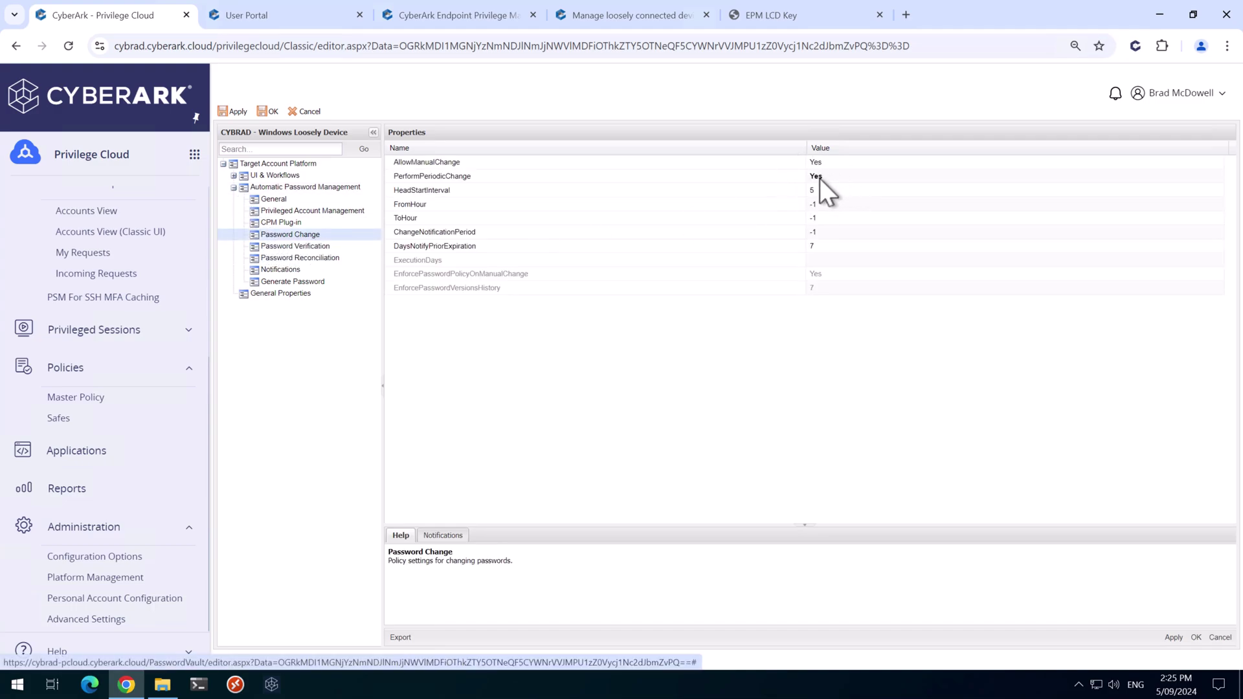
{"action": "left_click", "coordinate": [301, 285]}
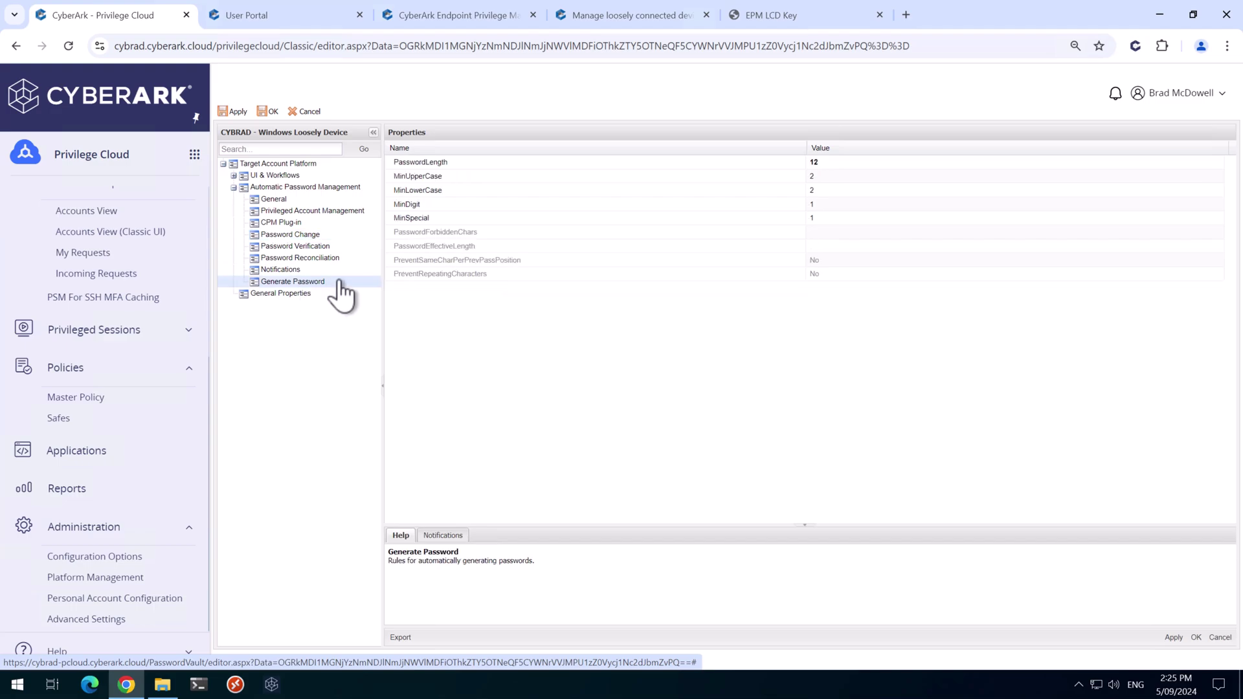
{"action": "left_click", "coordinate": [830, 164]}
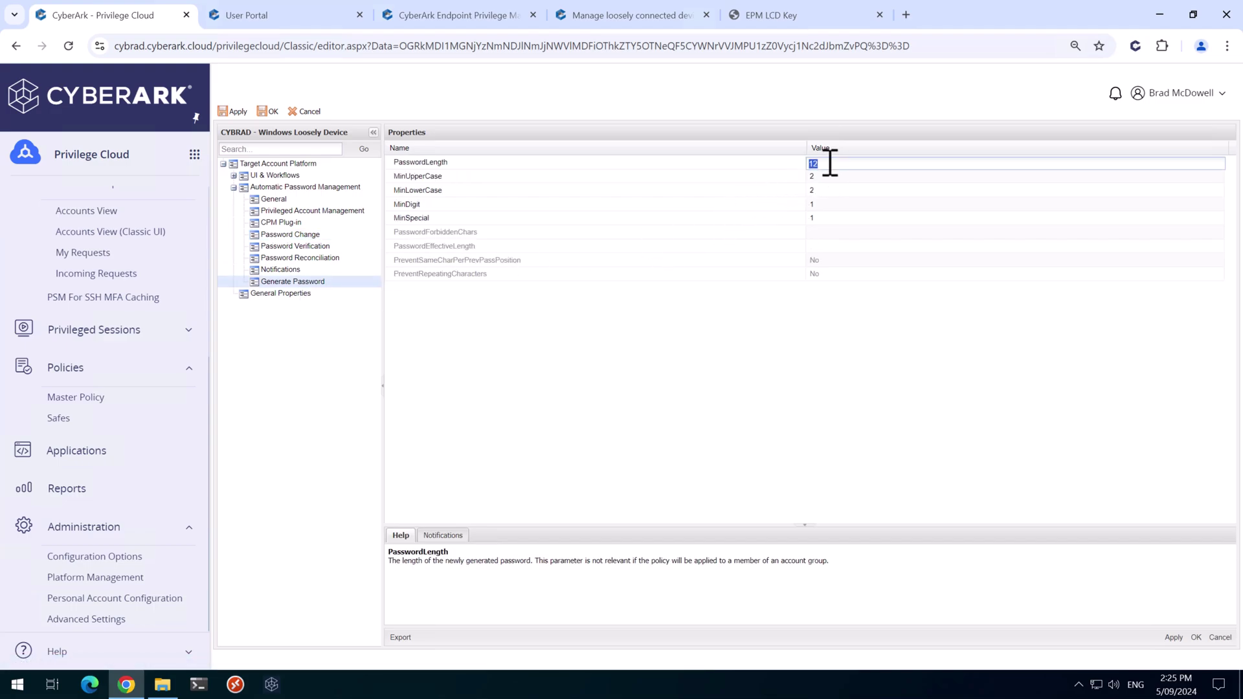
{"action": "type", "text": "30"}
{"action": "left_click", "coordinate": [1172, 639]}
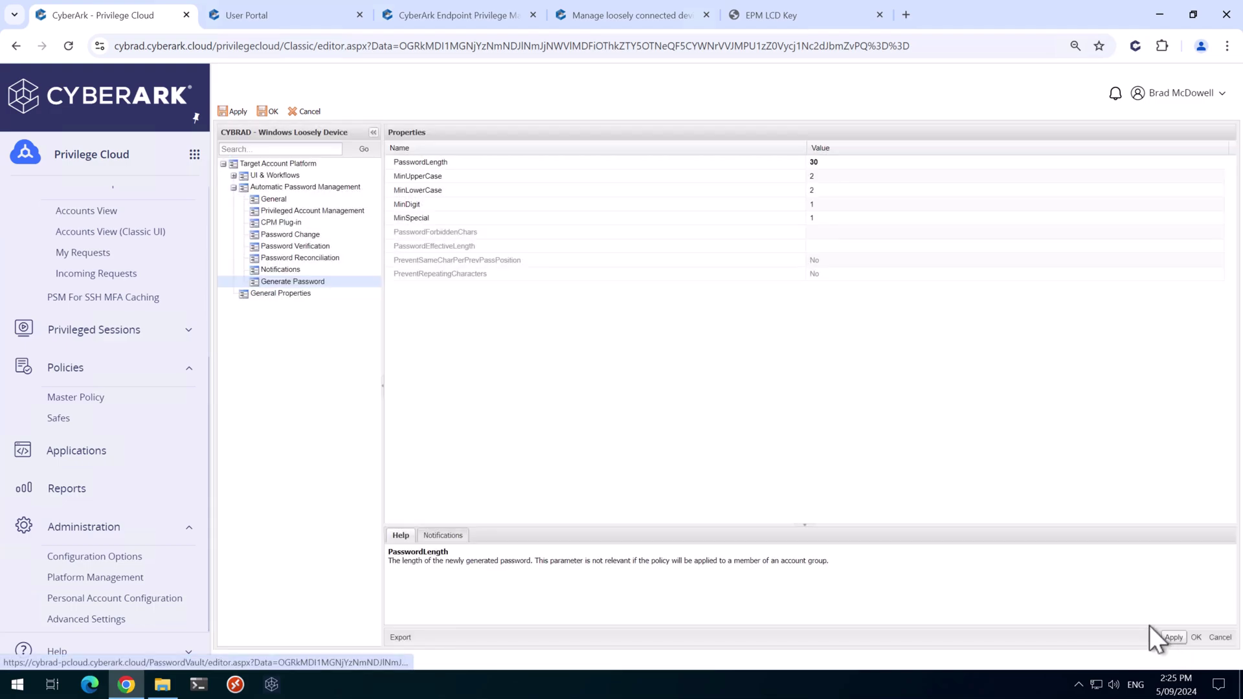
{"action": "left_click", "coordinate": [1196, 638]}
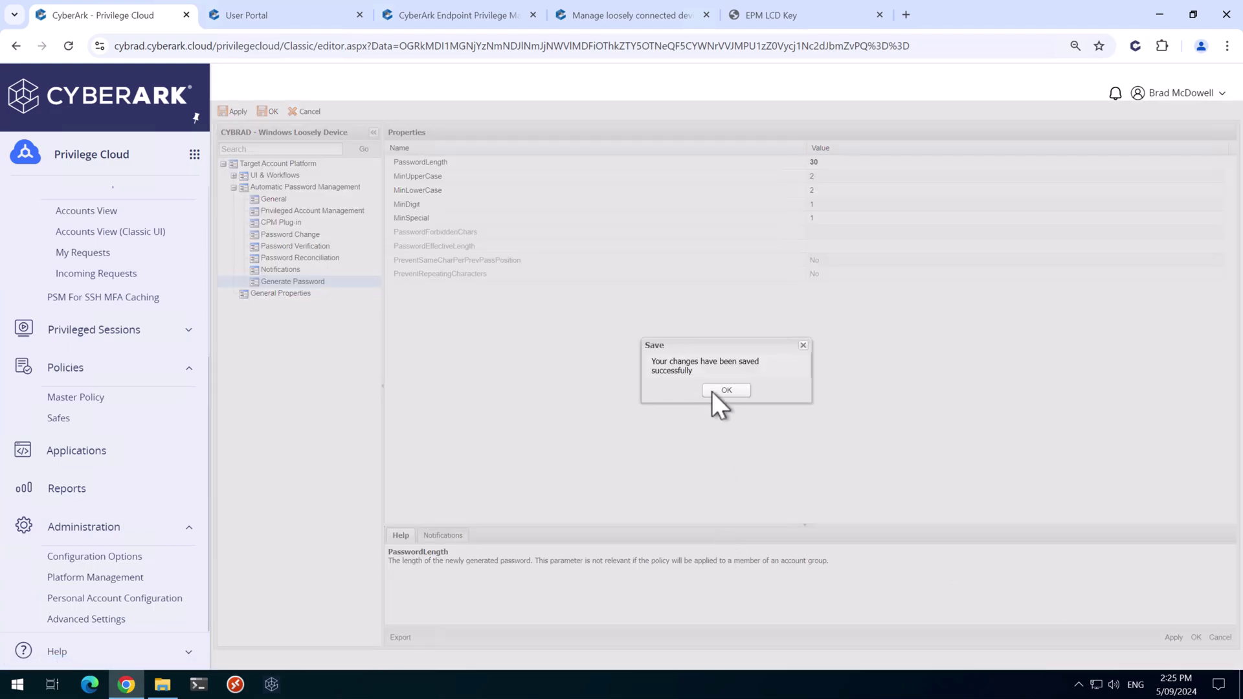
{"action": "left_click", "coordinate": [719, 390]}
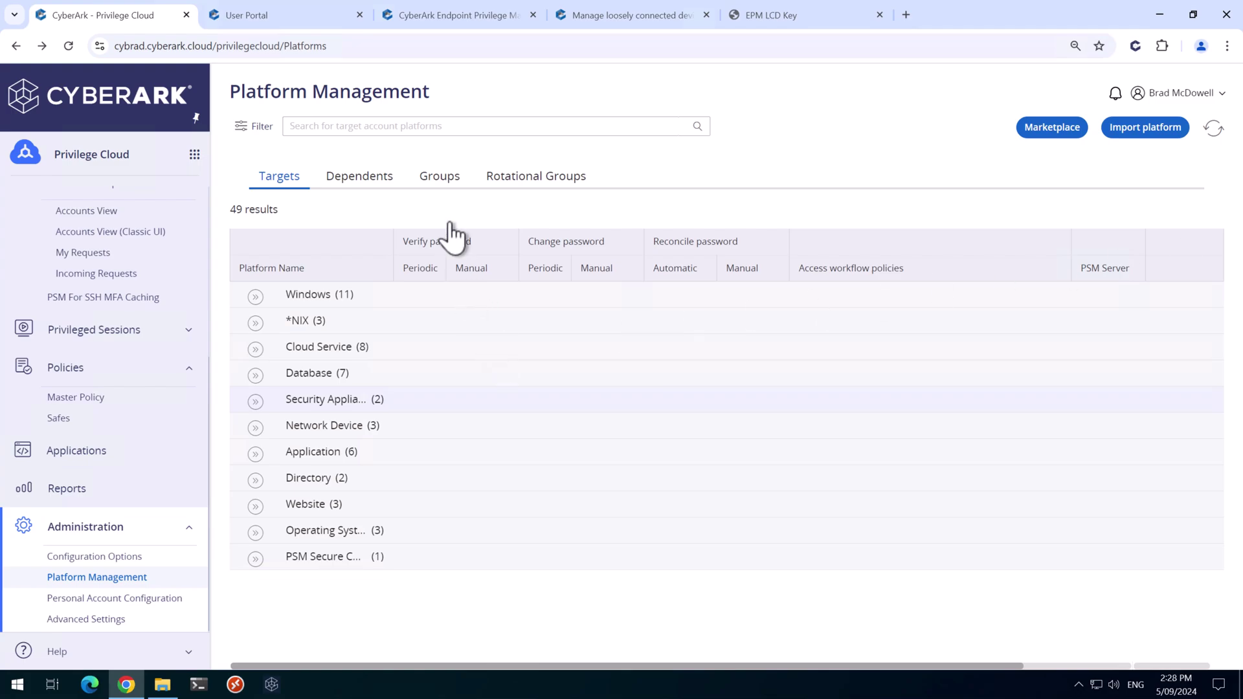
Download the Windows 64-bit agent kit 24.8.0.2240 from the EPM Download Center and copy its installation key
{"action": "left_click", "coordinate": [440, 14]}
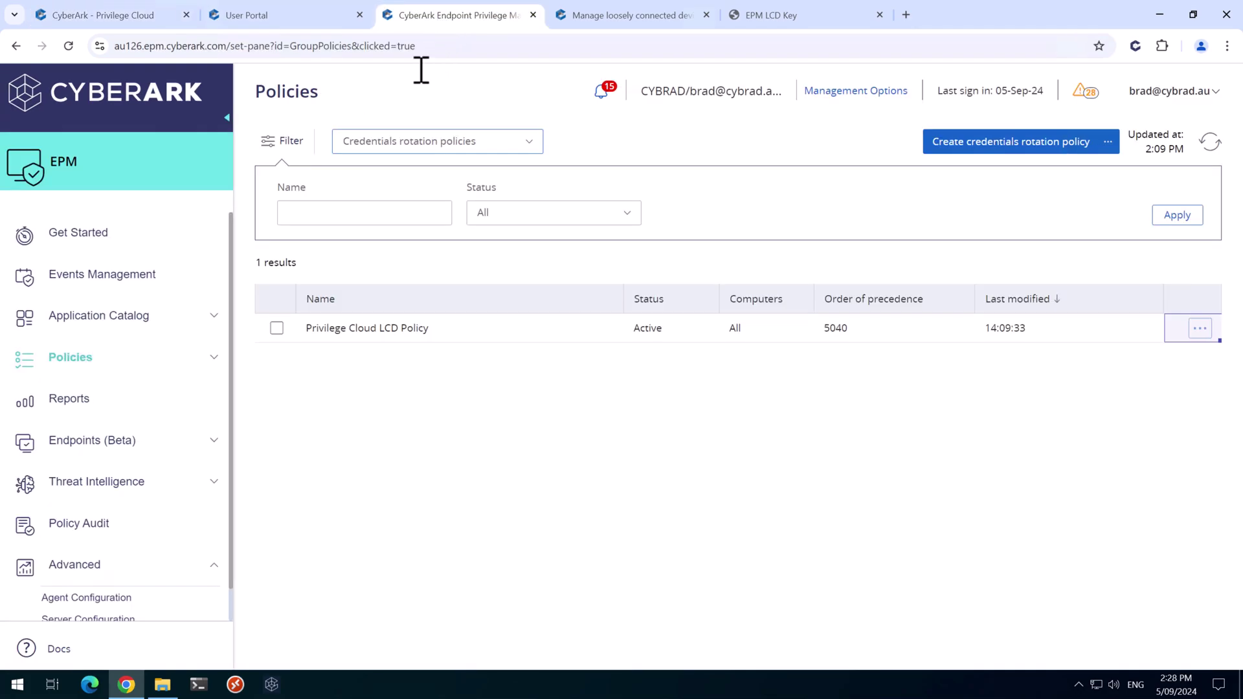
{"action": "left_click", "coordinate": [214, 446]}
{"action": "left_click", "coordinate": [84, 516]}
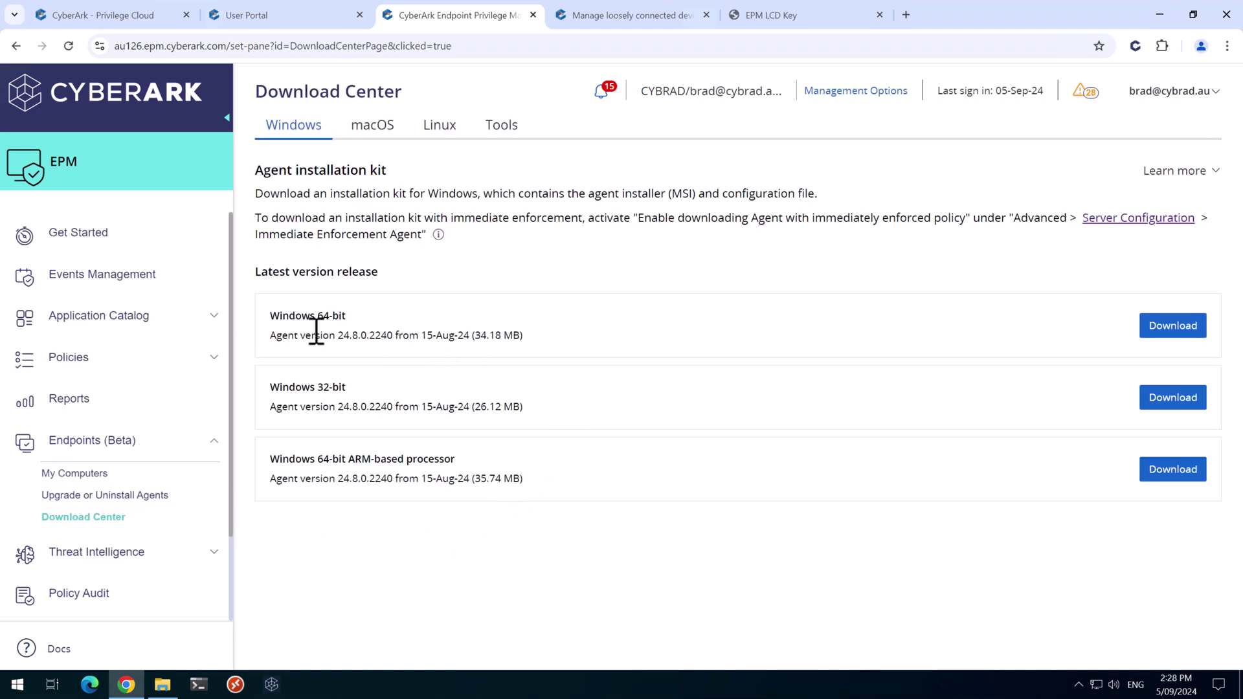
{"action": "left_click", "coordinate": [1163, 336]}
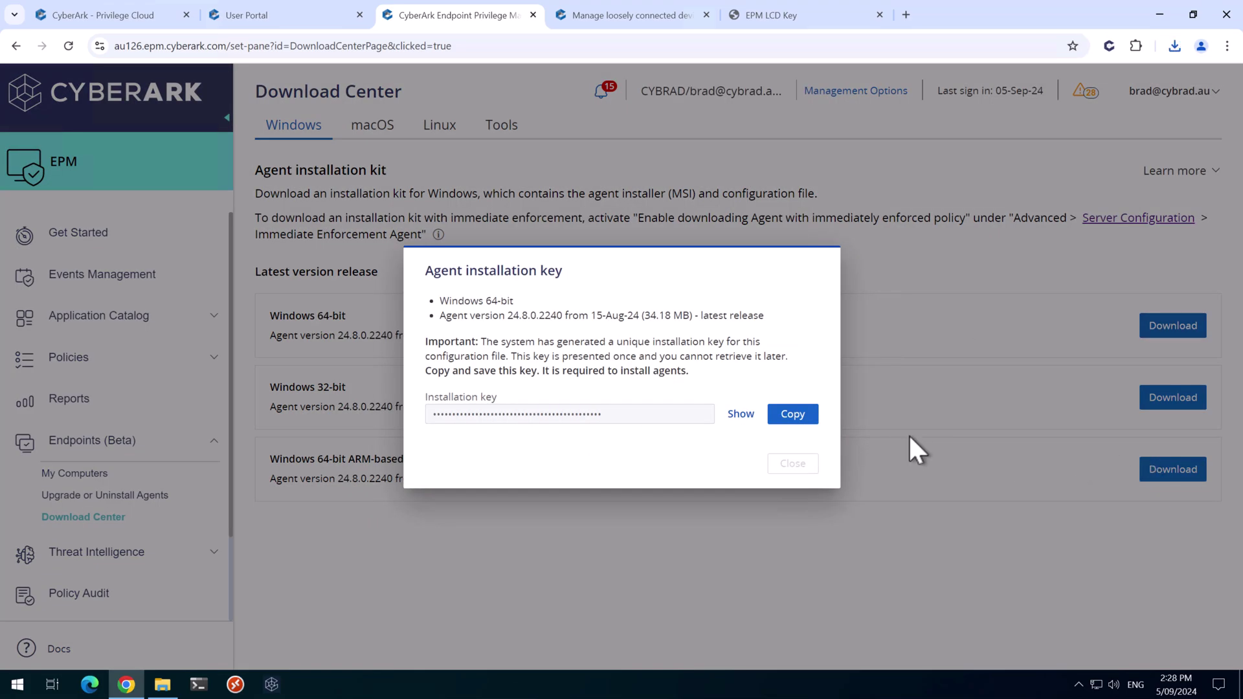
{"action": "left_click", "coordinate": [791, 416]}
{"action": "left_click", "coordinate": [796, 465]}
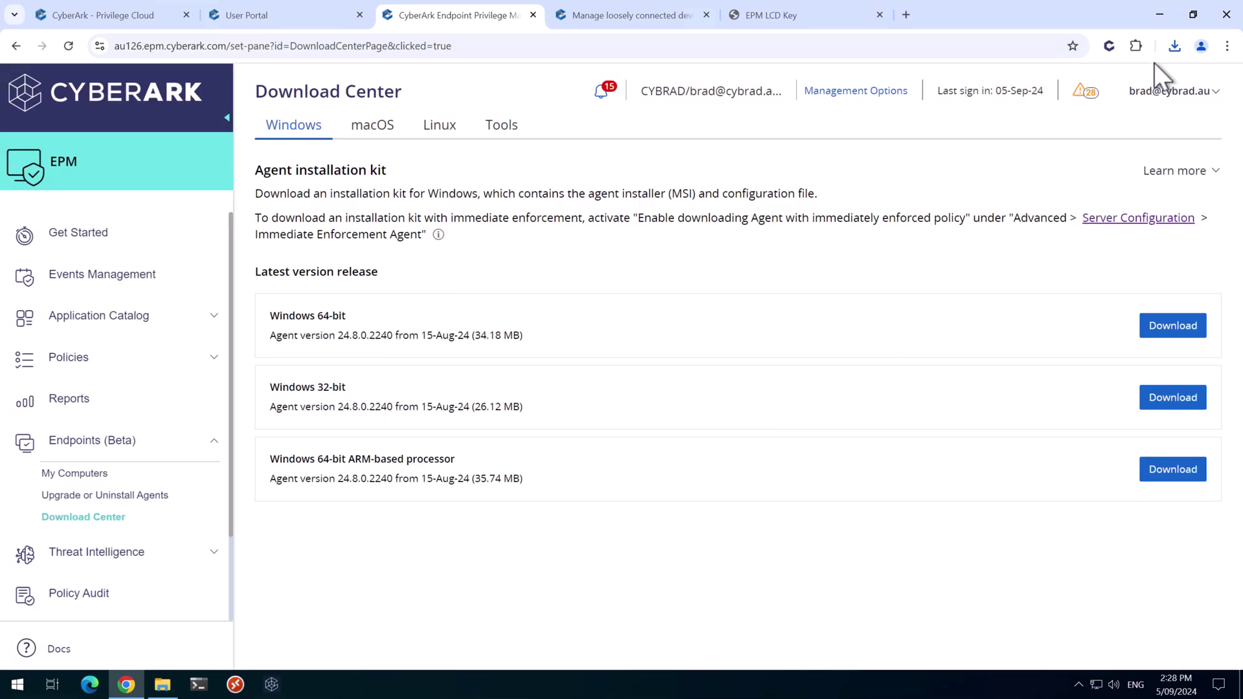
{"action": "left_click", "coordinate": [1173, 46]}
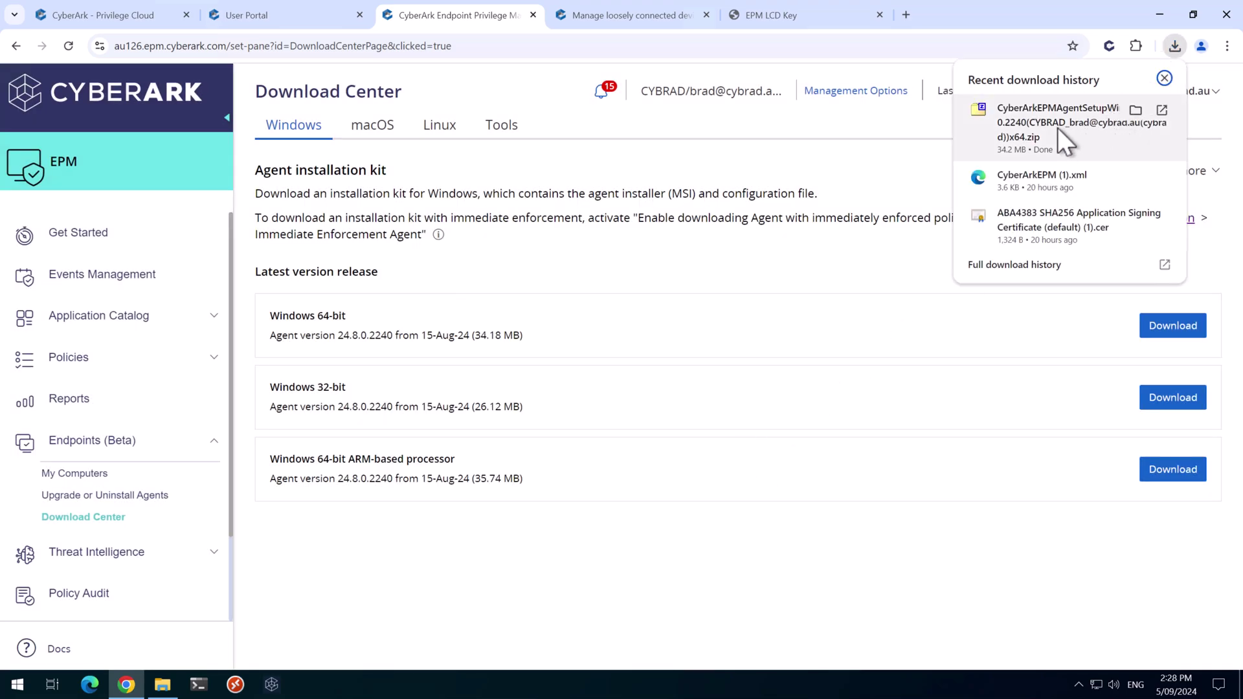
Extract the downloaded agent kit zip into its own folder with 7-Zip and open that folder
{"action": "left_click", "coordinate": [1133, 109]}
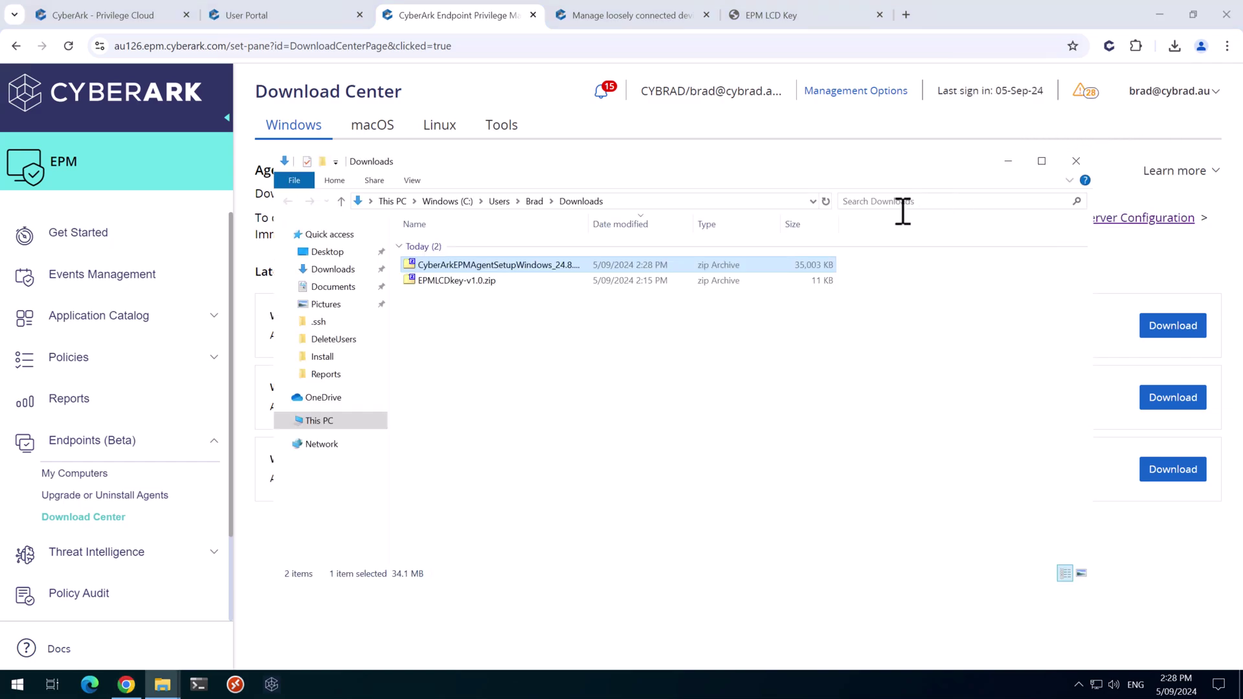
{"action": "right_click", "coordinate": [495, 266]}
{"action": "mouse_move", "coordinate": [551, 321]}
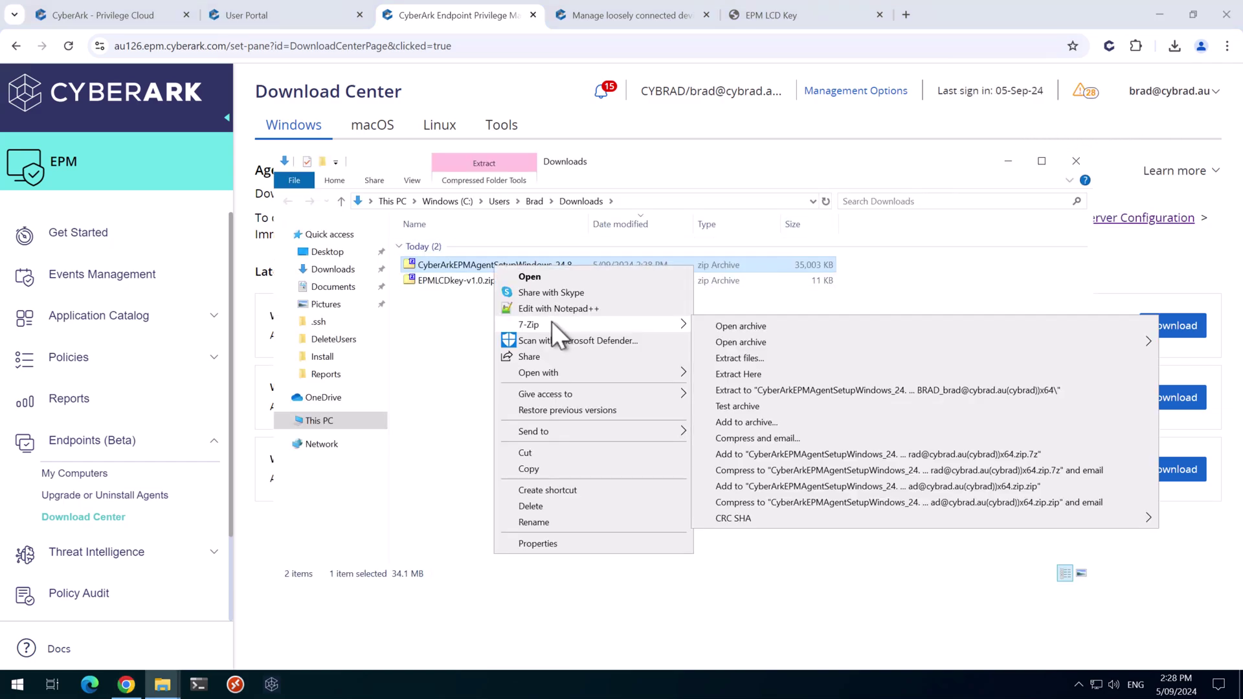
{"action": "left_click", "coordinate": [798, 389]}
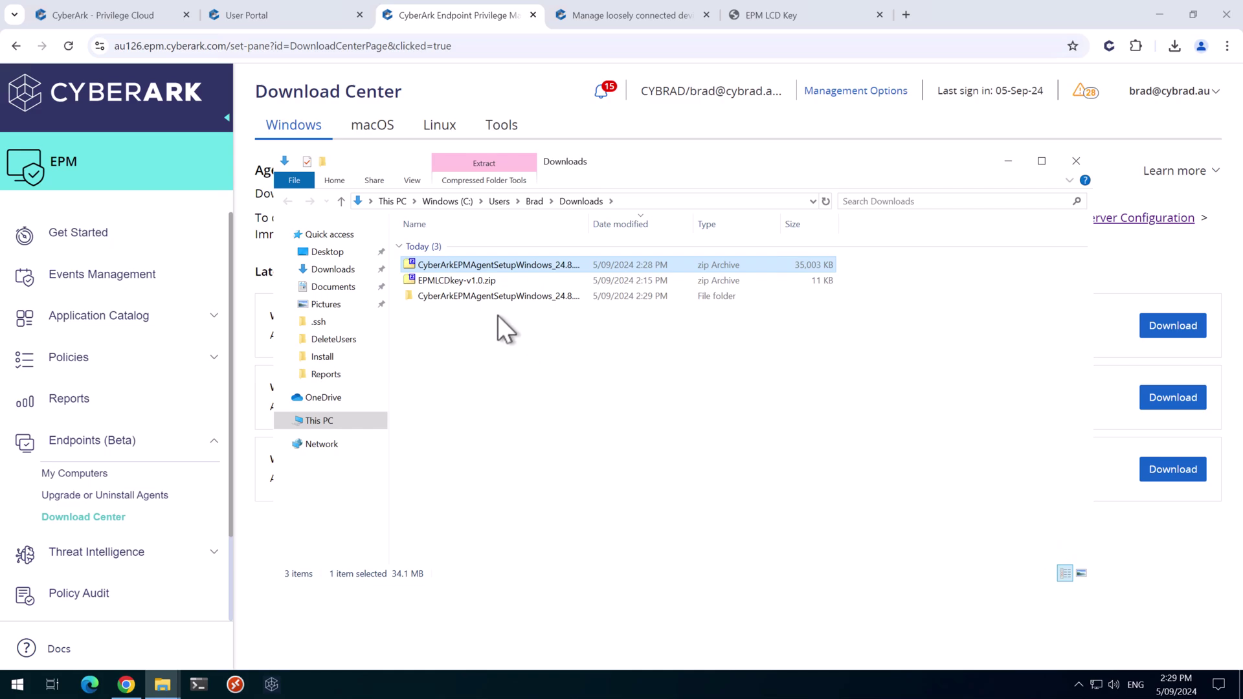
{"action": "double_click", "coordinate": [480, 297]}
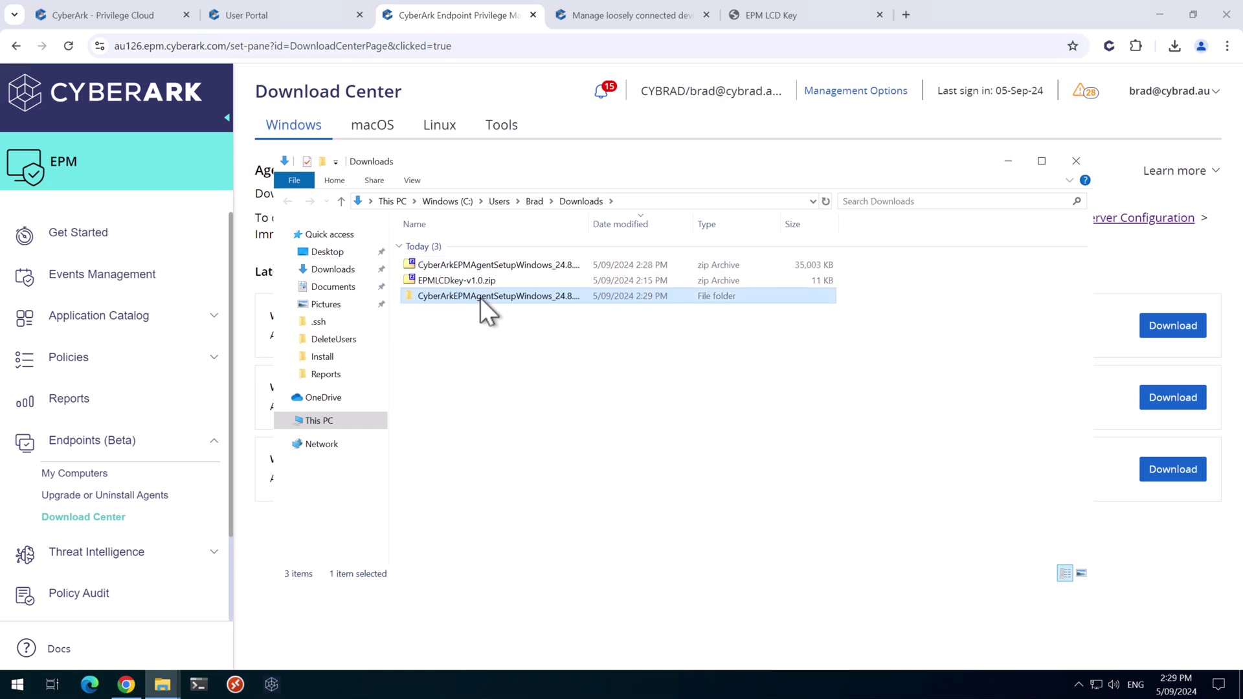
Open an administrator PowerShell in the extracted folder using the Administrator credentials
{"action": "left_click", "coordinate": [294, 180]}
{"action": "mouse_move", "coordinate": [424, 239]}
{"action": "left_click", "coordinate": [491, 238]}
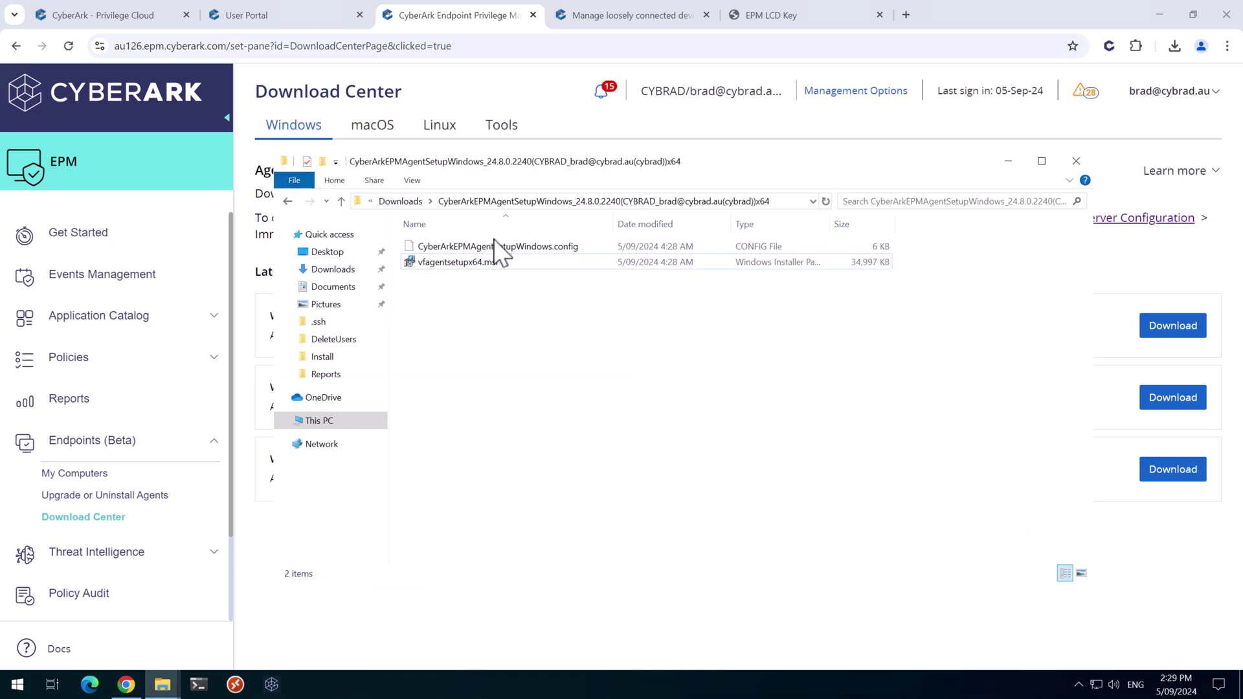
{"action": "type", "text": "Administrator"}
{"action": "key", "text": "Tab"}
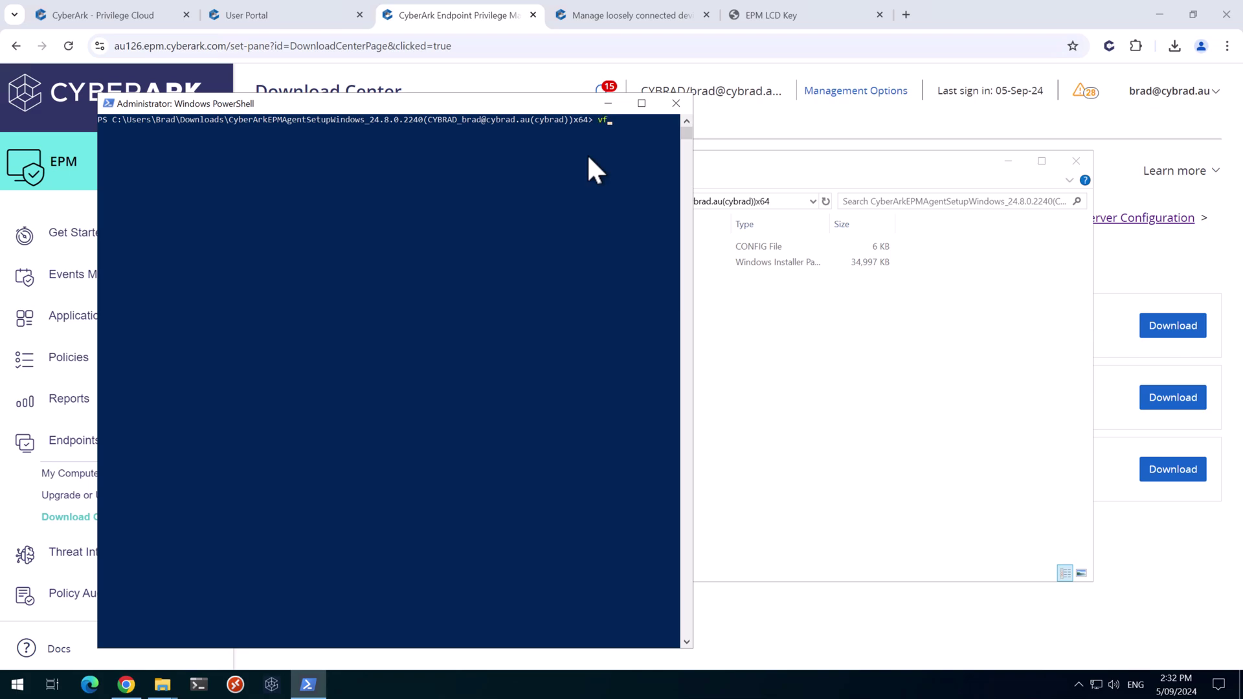
Run vfagentsetupx64.msi with the pasted installation key and the CyberArkEPMAgentSetupWindows.config file
{"action": "key", "text": "Tab"}
{"action": "key", "text": "Return"}
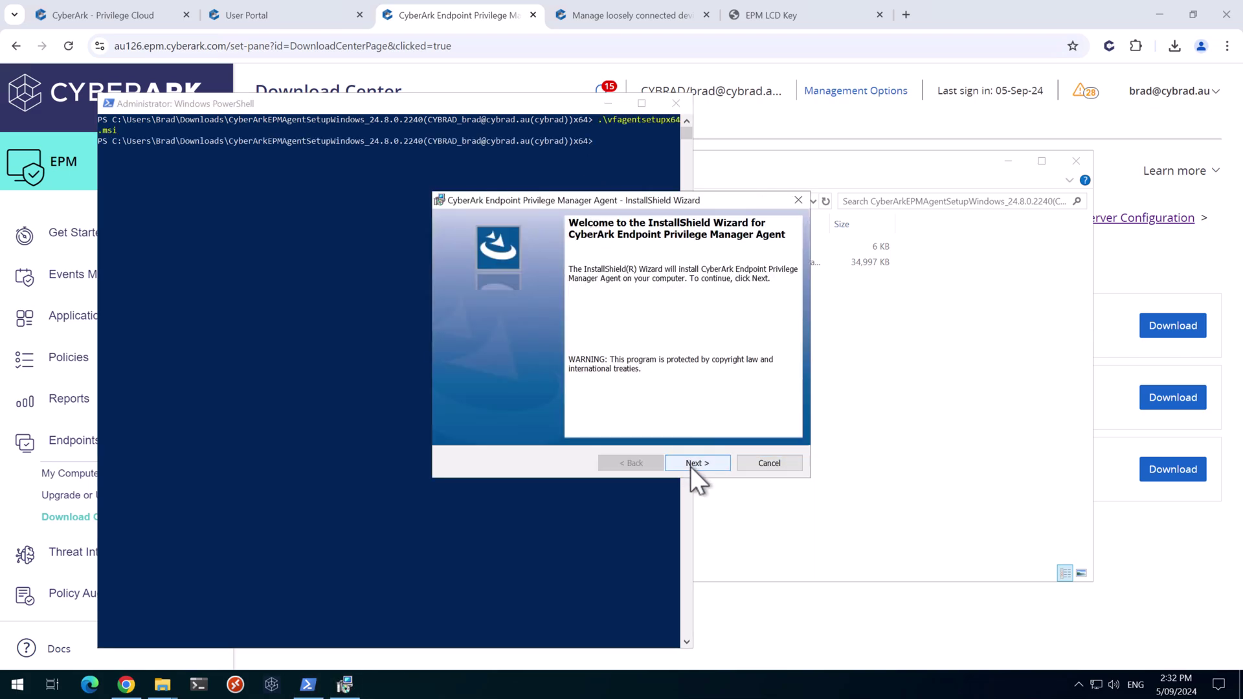
{"action": "left_click", "coordinate": [693, 462]}
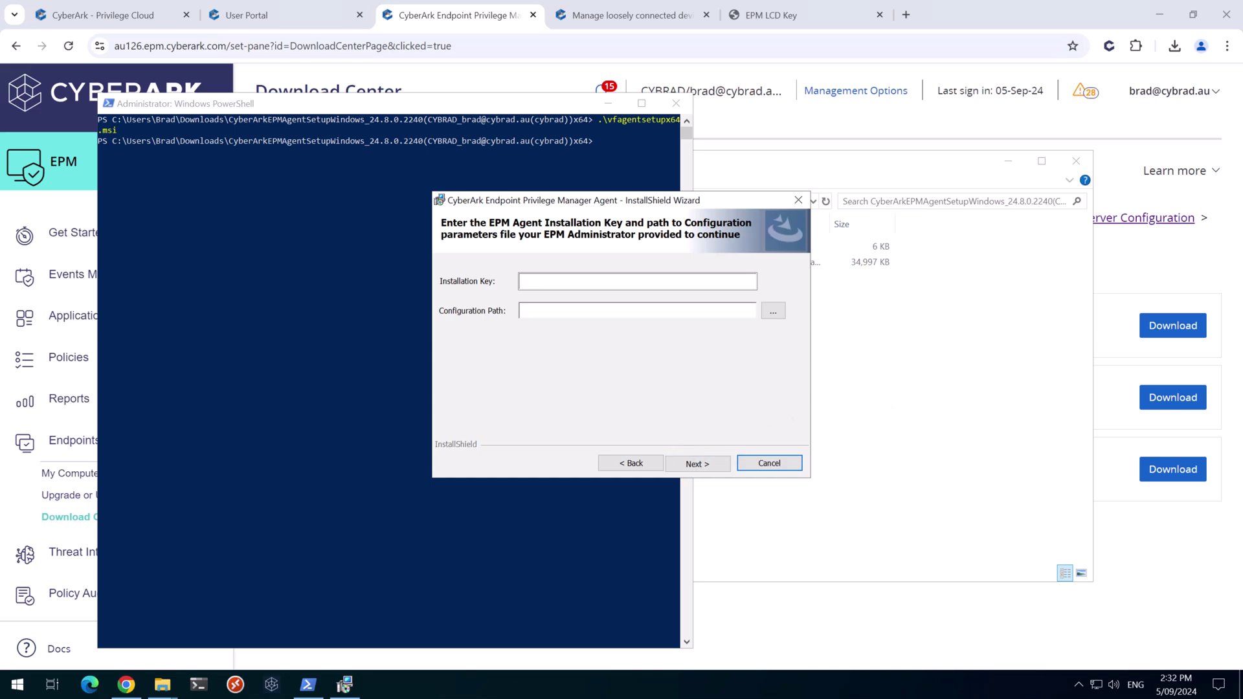
{"action": "left_click", "coordinate": [564, 280]}
{"action": "key", "text": "ctrl+v"}
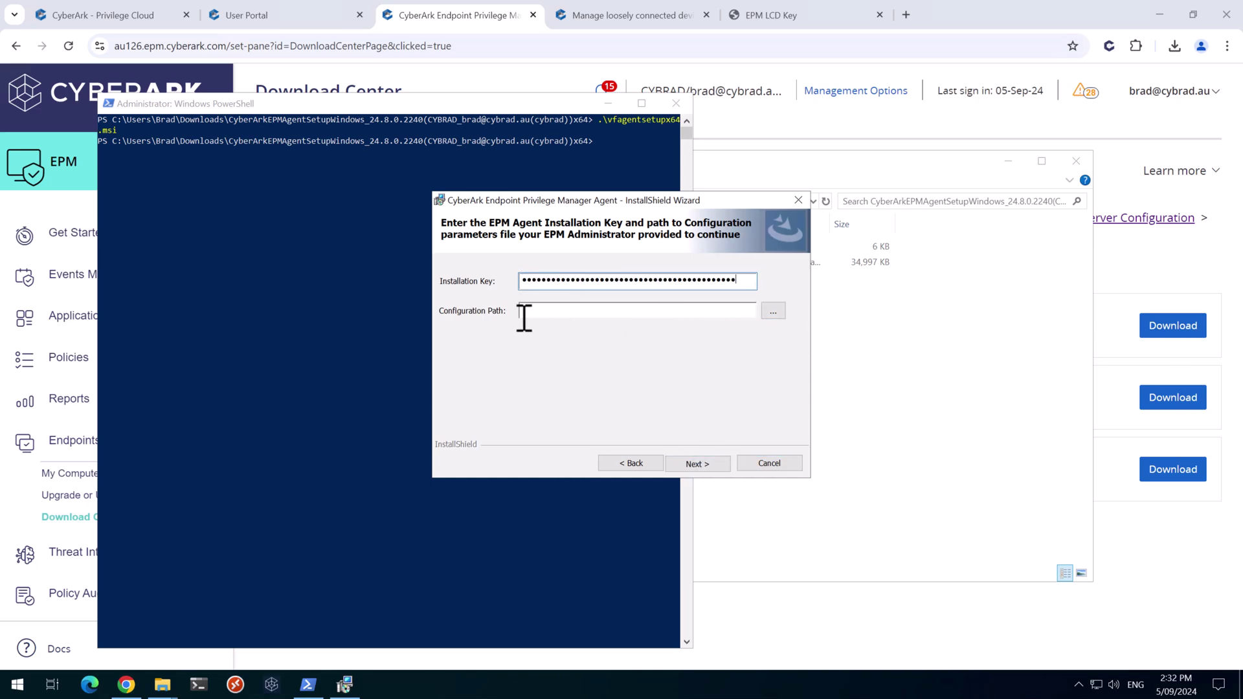
{"action": "left_click", "coordinate": [773, 311]}
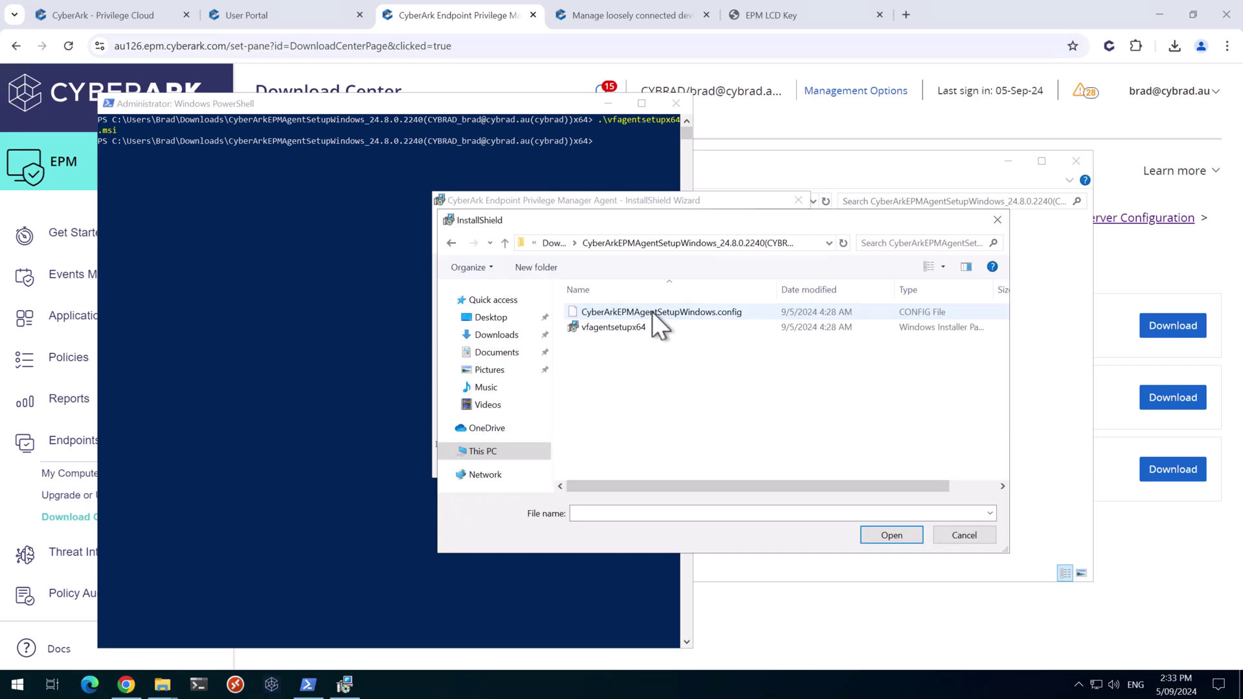
{"action": "left_click", "coordinate": [598, 315]}
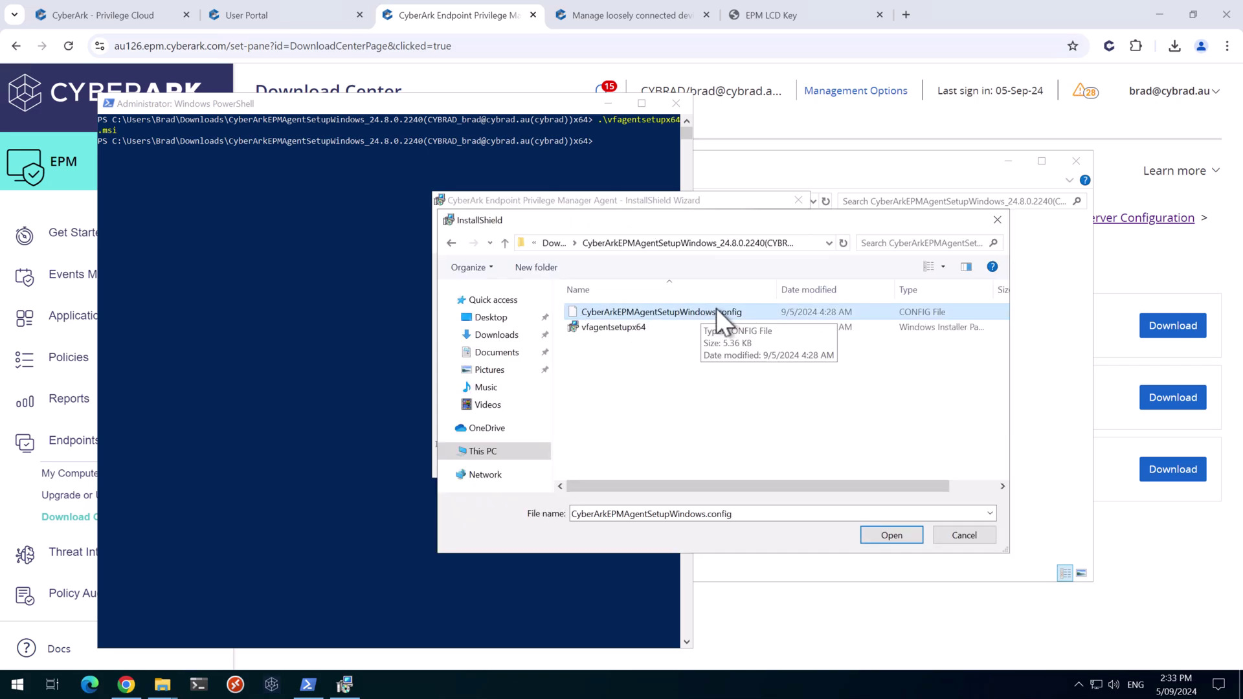
{"action": "left_click", "coordinate": [891, 535]}
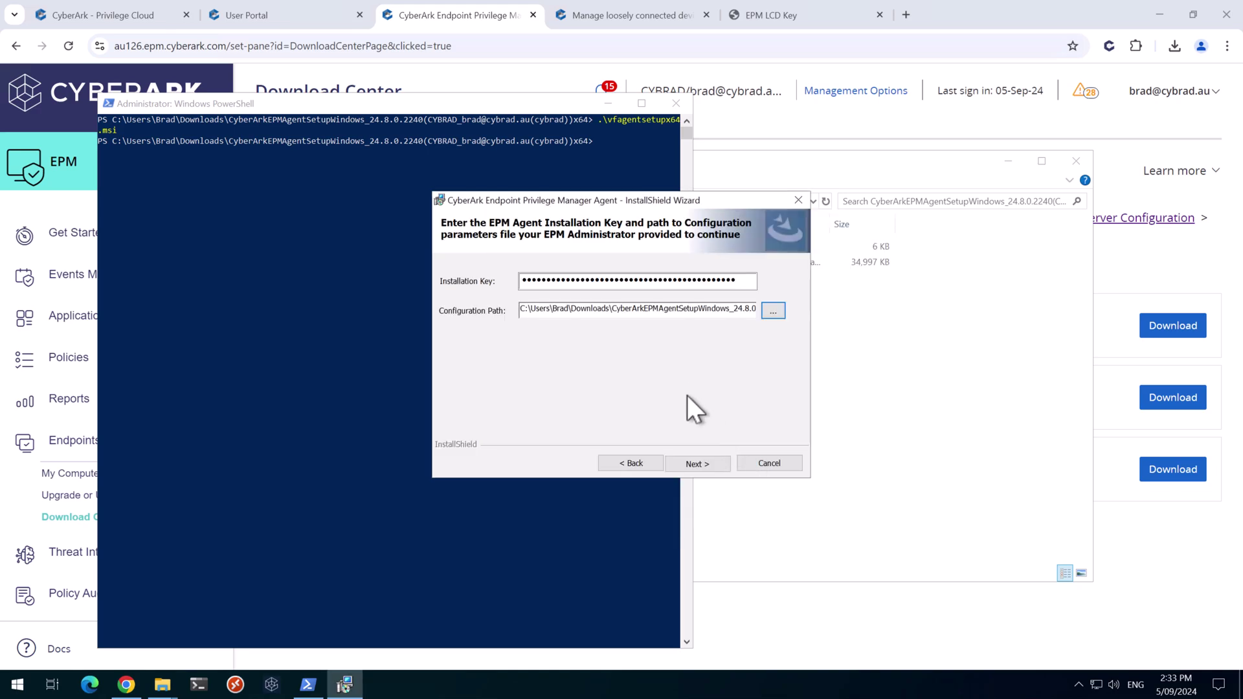
Install the EPM agent, finish the wizard, and restart with Restart-Computer
{"action": "left_click", "coordinate": [716, 465]}
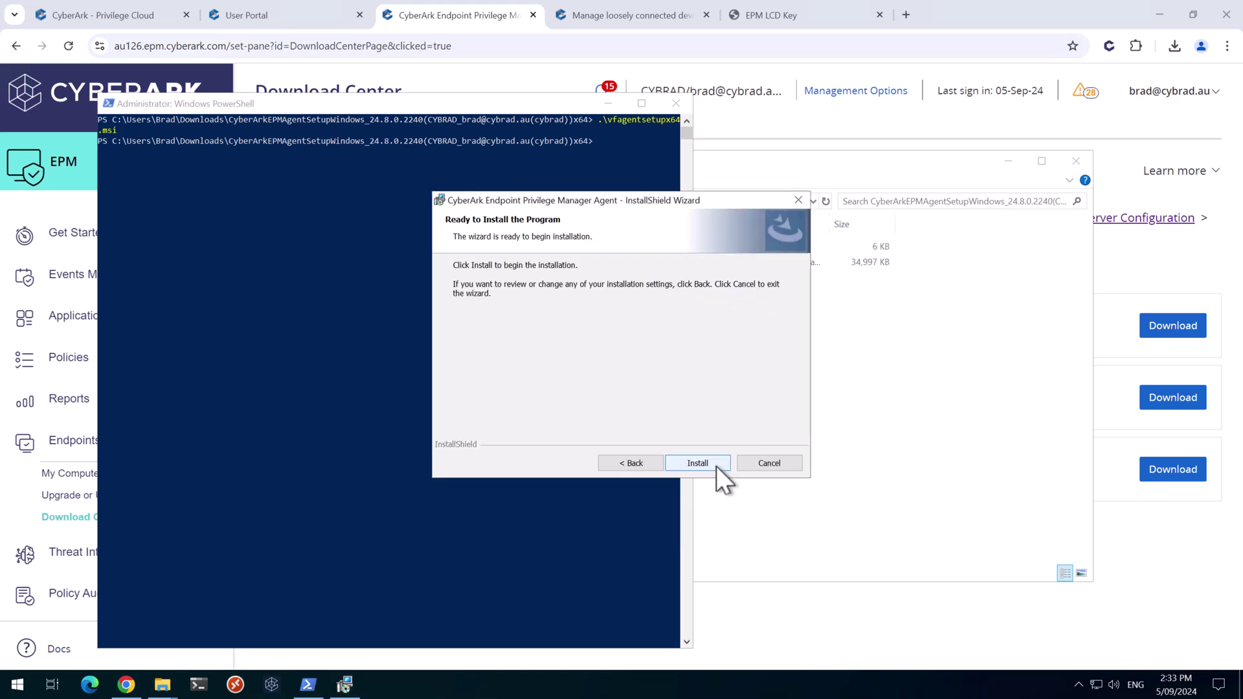
{"action": "left_click", "coordinate": [716, 465]}
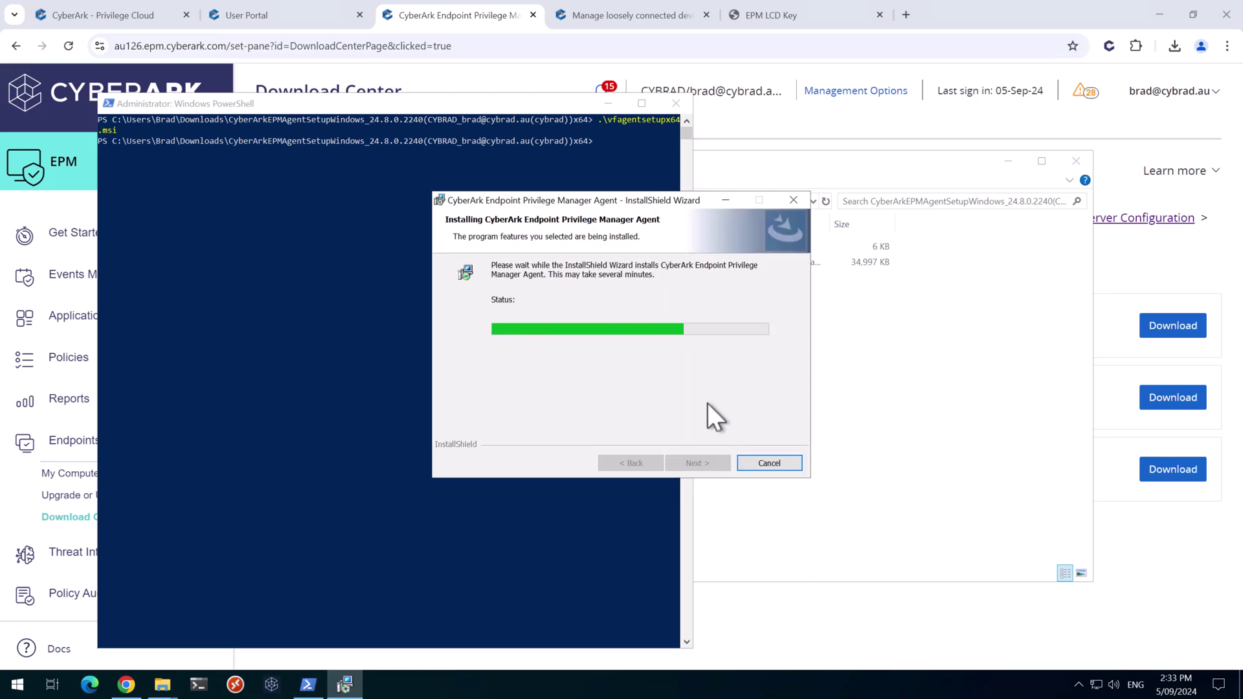
{"action": "key", "text": "Return"}
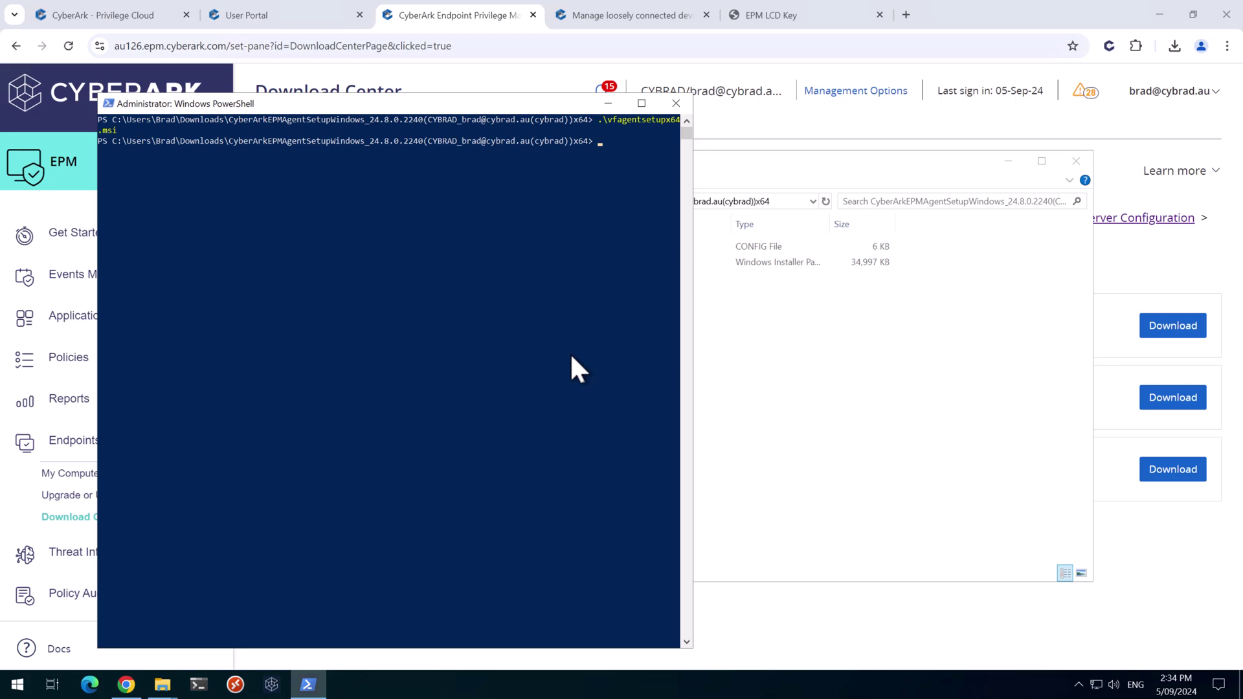
{"action": "type", "text": "Restart-computer"}
{"action": "key", "text": "Return"}
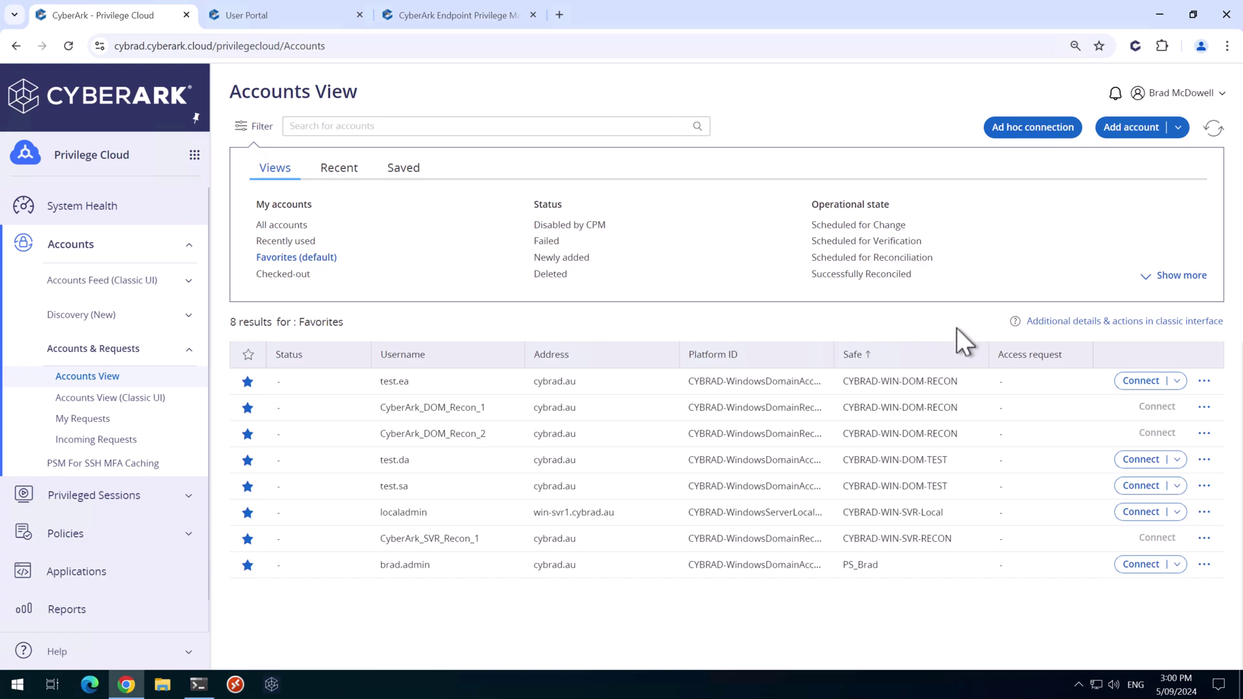
Start a new Windows account on the Windows Loosely Device platform in the Windows_LCD_Endpoints safe
{"action": "left_click", "coordinate": [1118, 130]}
{"action": "left_click", "coordinate": [671, 252]}
{"action": "left_click", "coordinate": [637, 366]}
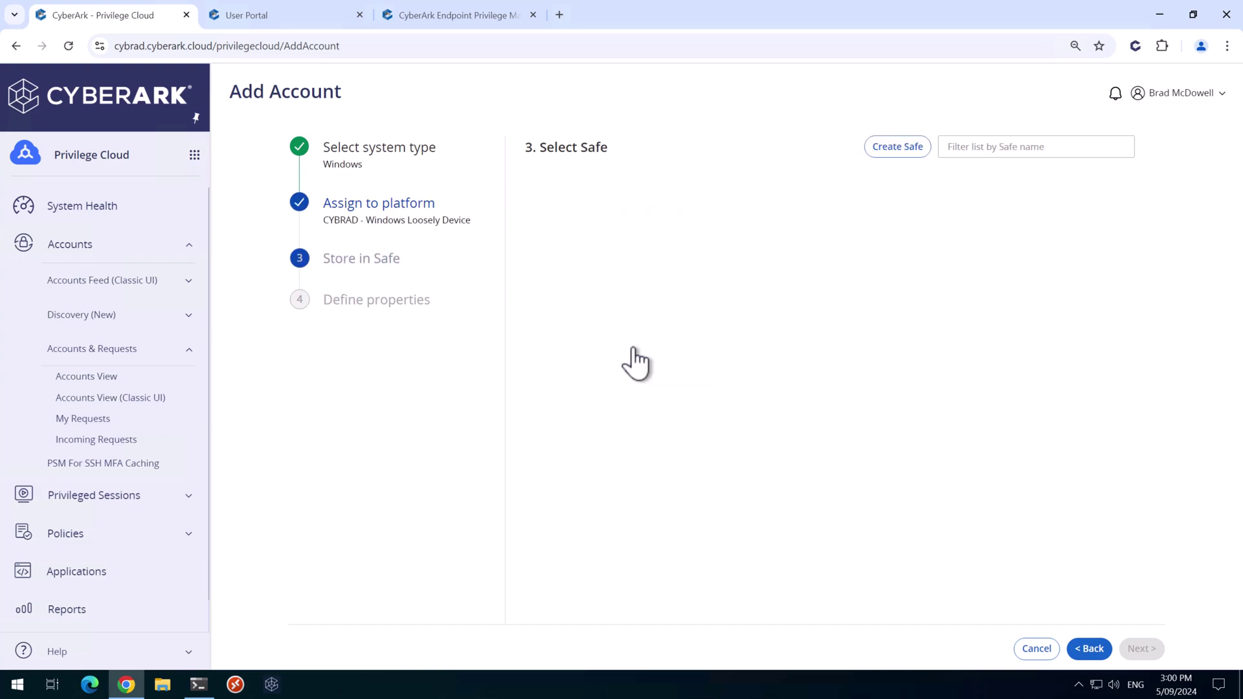
{"action": "left_click", "coordinate": [1004, 145]}
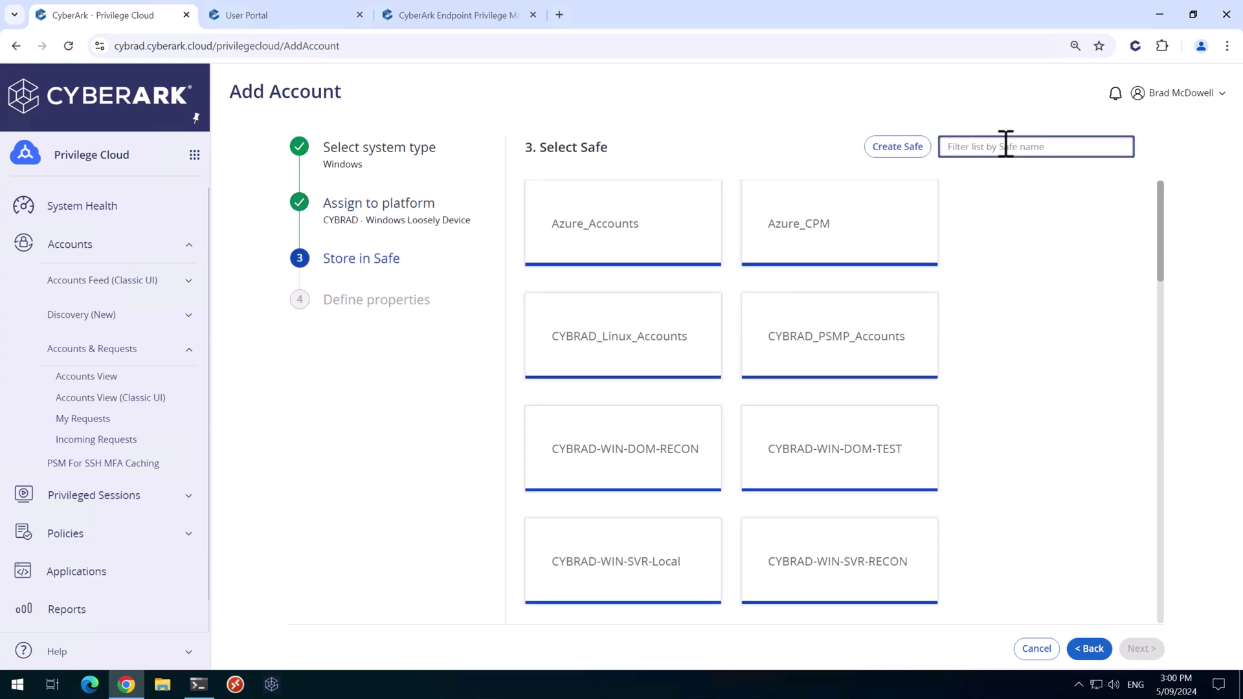
{"action": "type", "text": "endpo"}
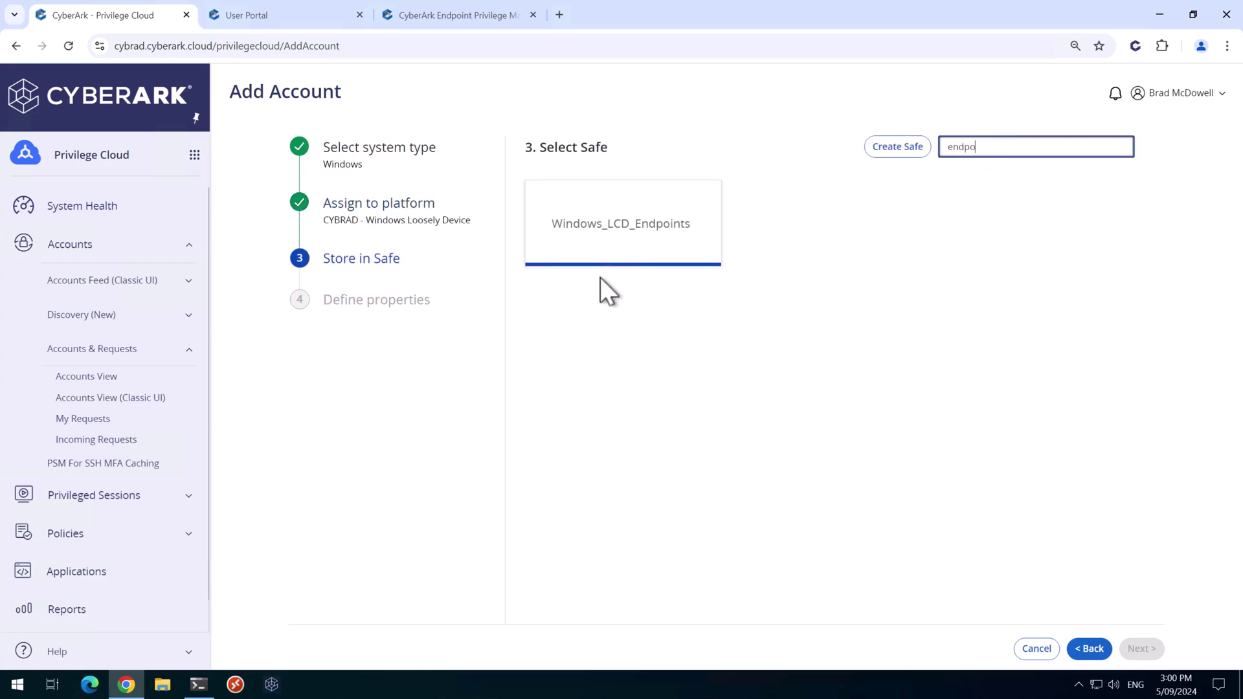
{"action": "left_click", "coordinate": [619, 260]}
Enter address ws1.cybrad.au and username localadmin, then add the account
{"action": "left_click", "coordinate": [608, 235]}
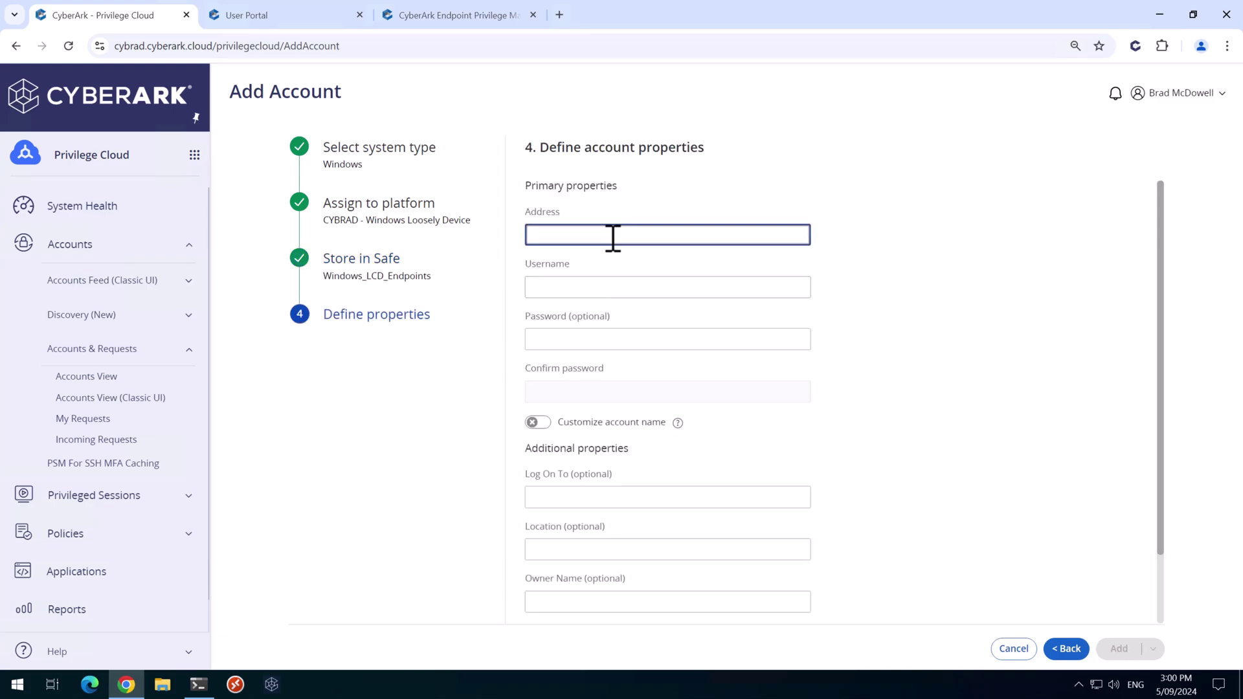
{"action": "type", "text": "ws1.cybrad.au"}
{"action": "key", "text": "Tab"}
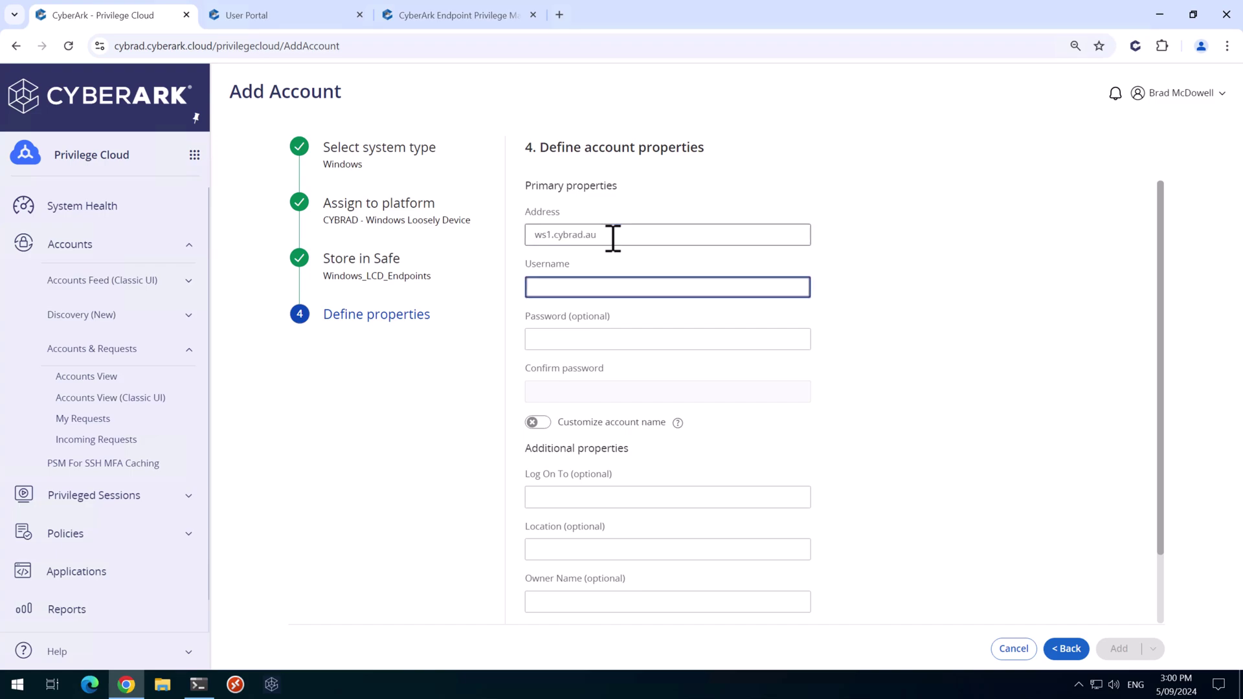
{"action": "type", "text": "localadmin"}
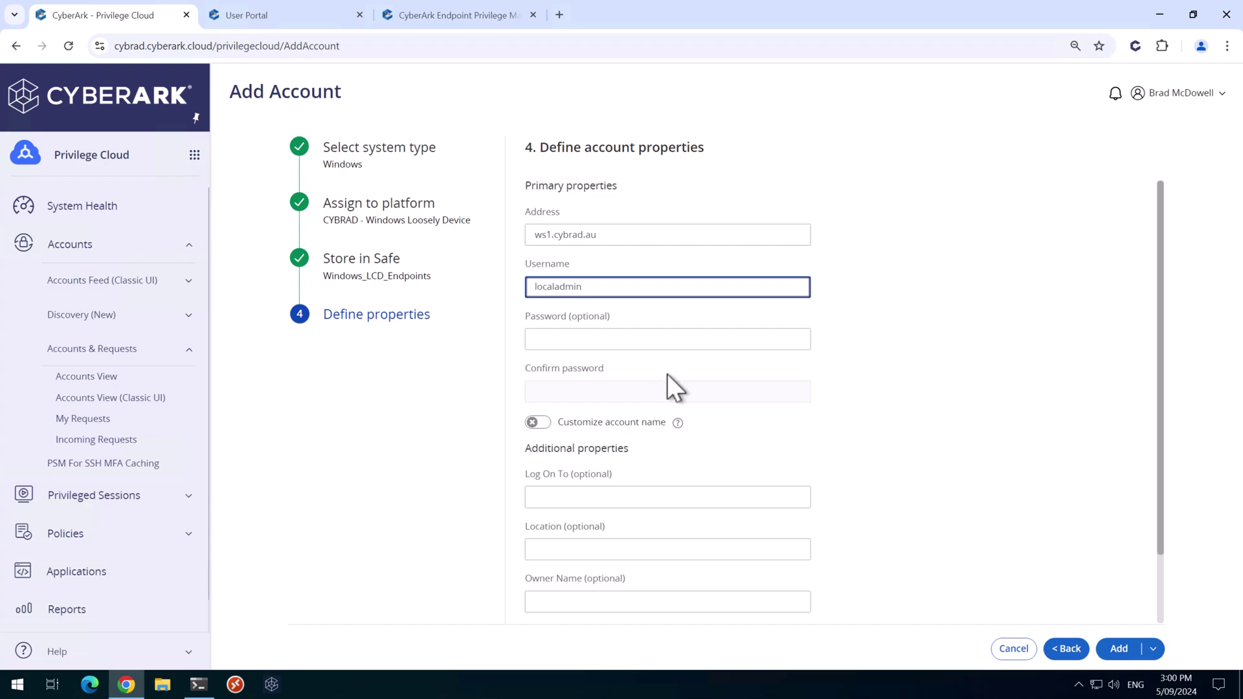
{"action": "left_click", "coordinate": [1120, 649]}
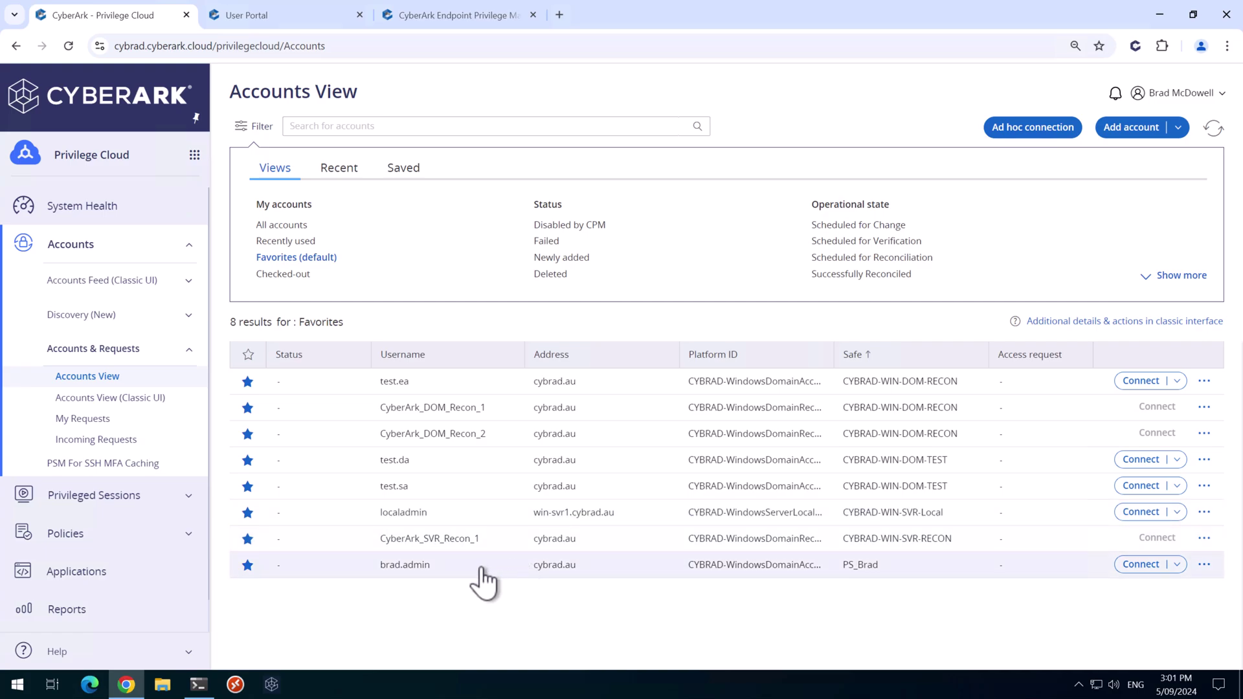
Find the ws1 localadmin account, mark it as a favourite, and schedule a password change
{"action": "left_click", "coordinate": [459, 126]}
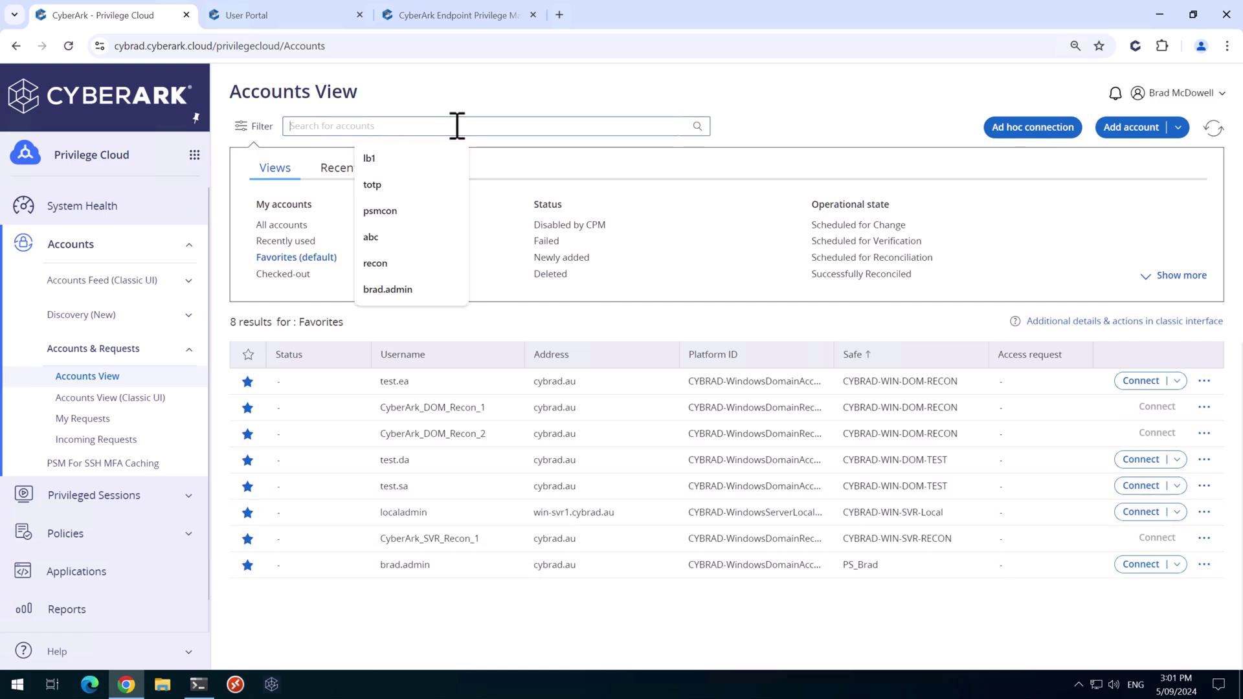
{"action": "type", "text": "ws1"}
{"action": "key", "text": "Return"}
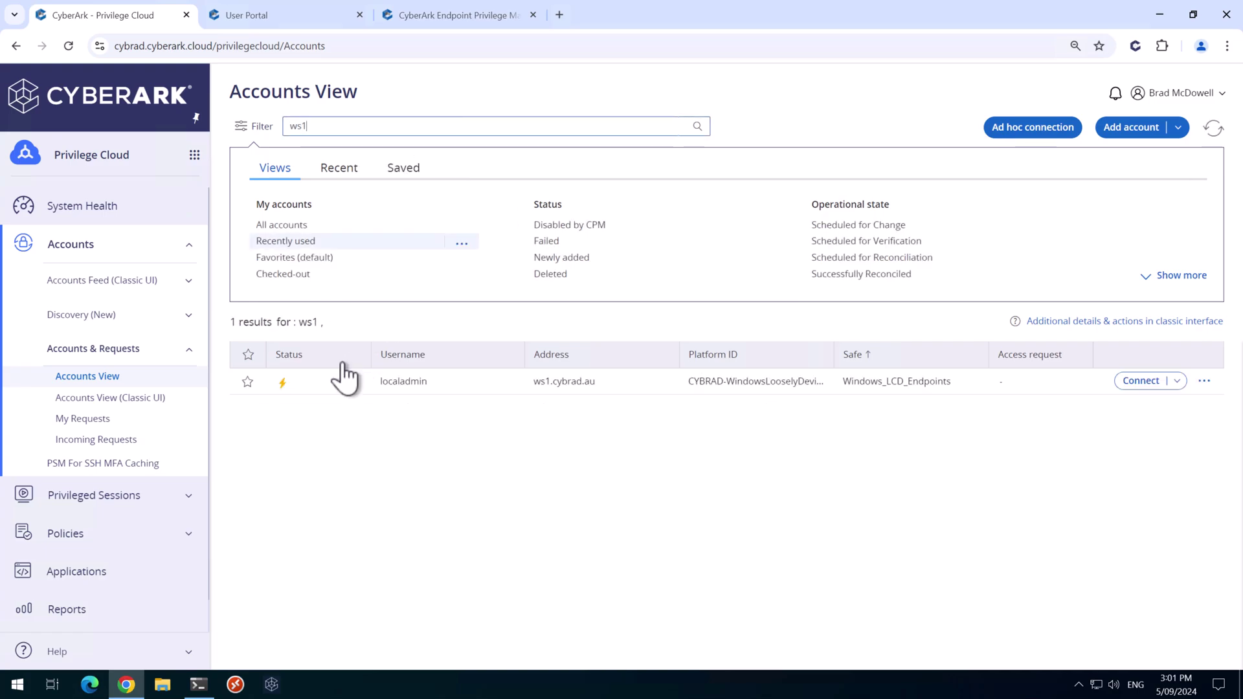
{"action": "left_click", "coordinate": [248, 382]}
{"action": "left_click", "coordinate": [632, 383]}
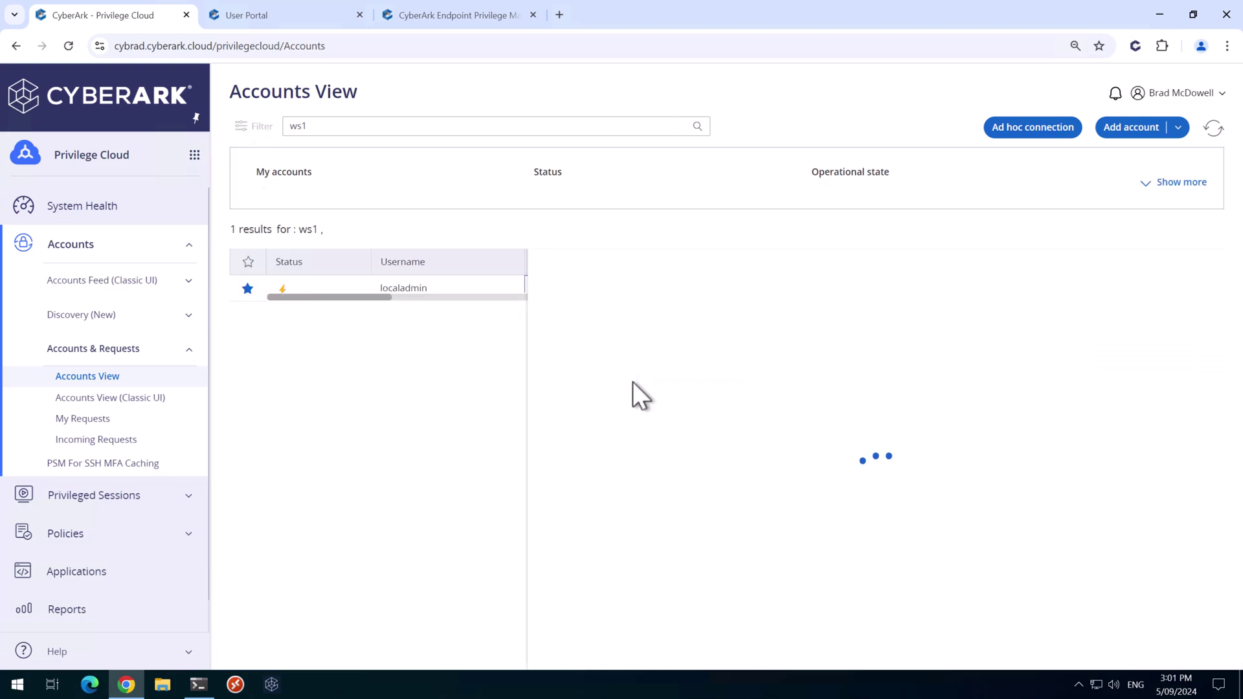
{"action": "left_click", "coordinate": [751, 427]}
{"action": "left_click", "coordinate": [885, 451]}
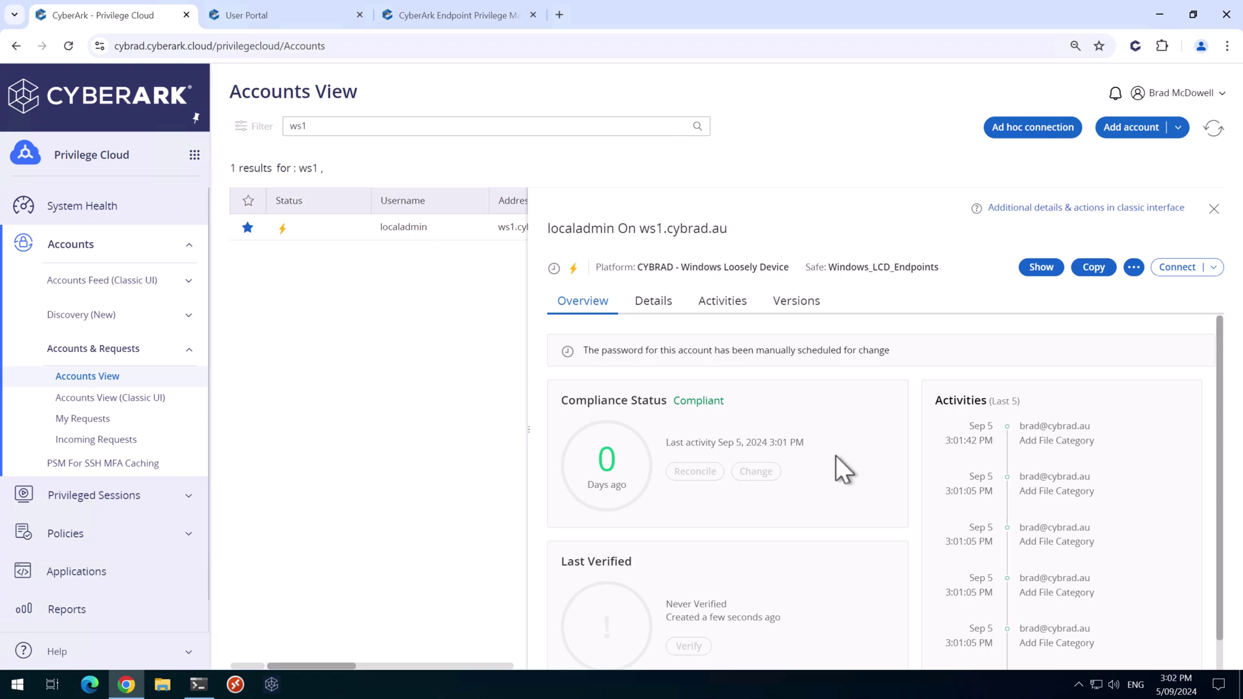
Have the EPM agent retrieve all its settings via the tray icon's Request Settings
{"action": "left_click", "coordinate": [1078, 685]}
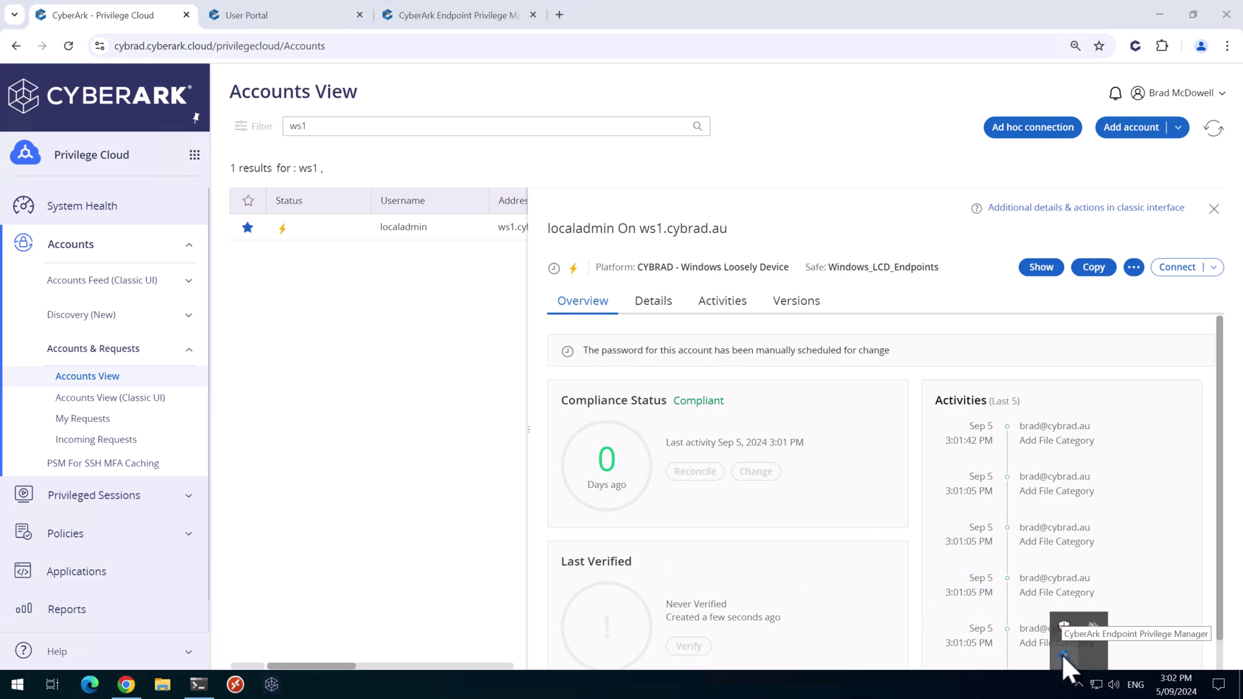
{"action": "right_click", "coordinate": [1063, 653]}
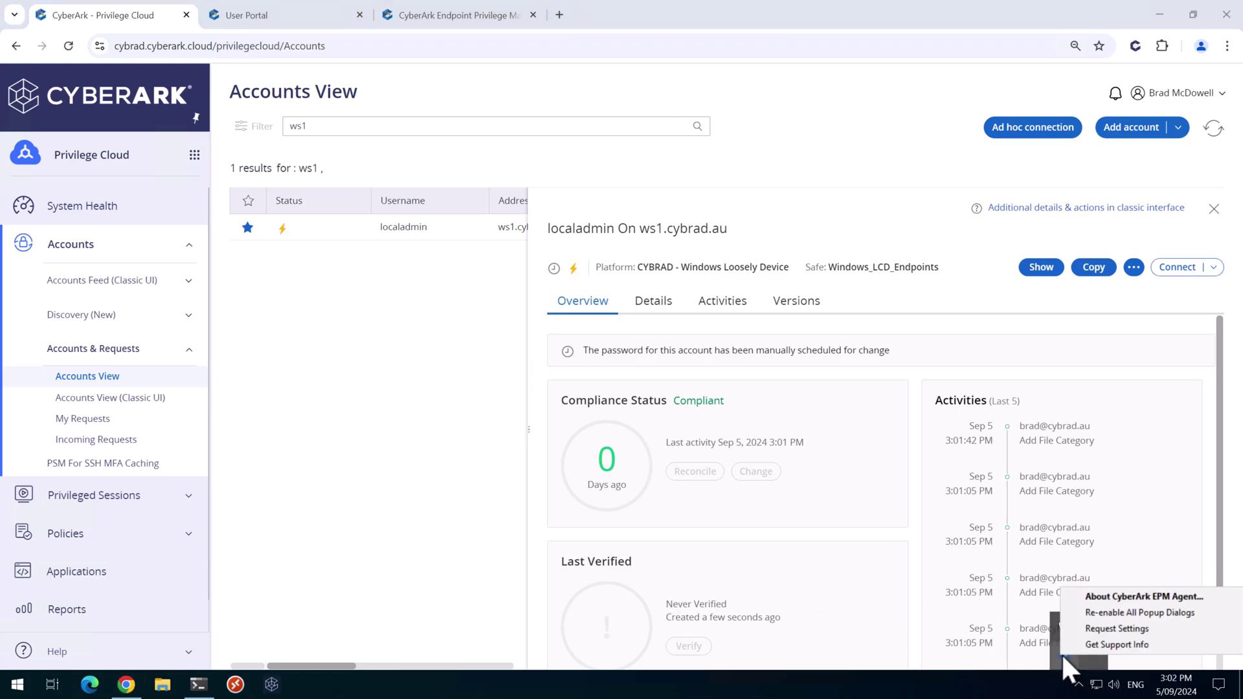
{"action": "left_click", "coordinate": [1107, 628]}
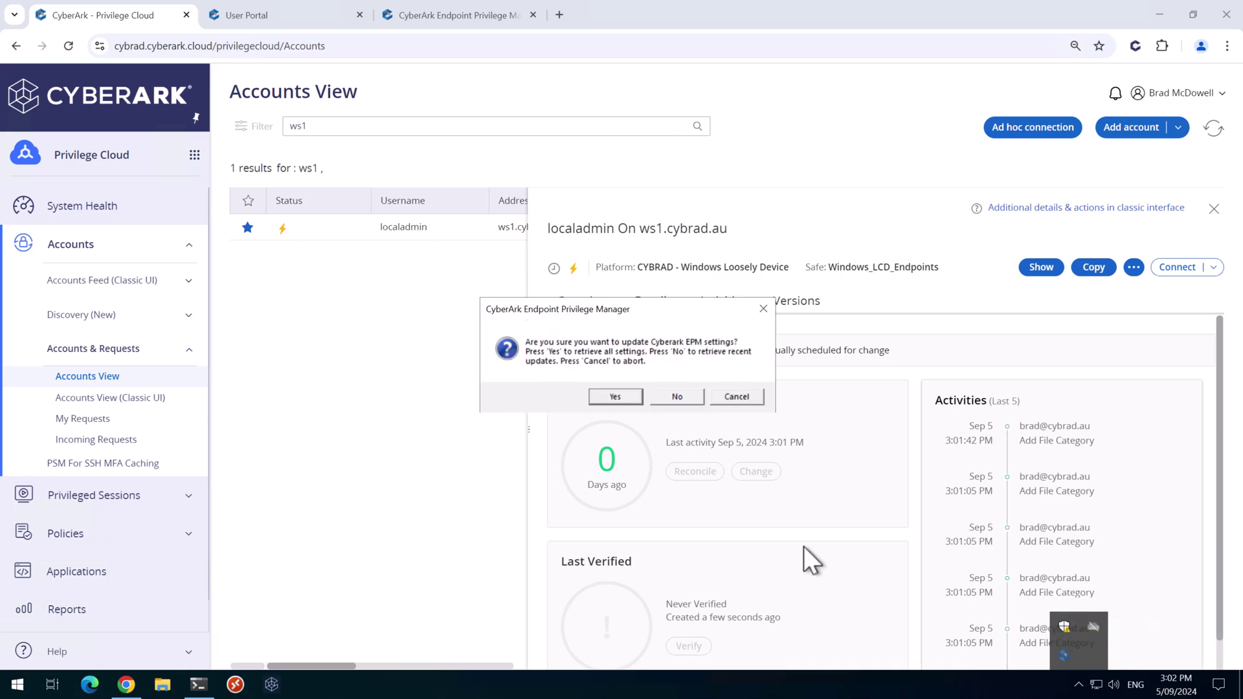
{"action": "left_click", "coordinate": [615, 395]}
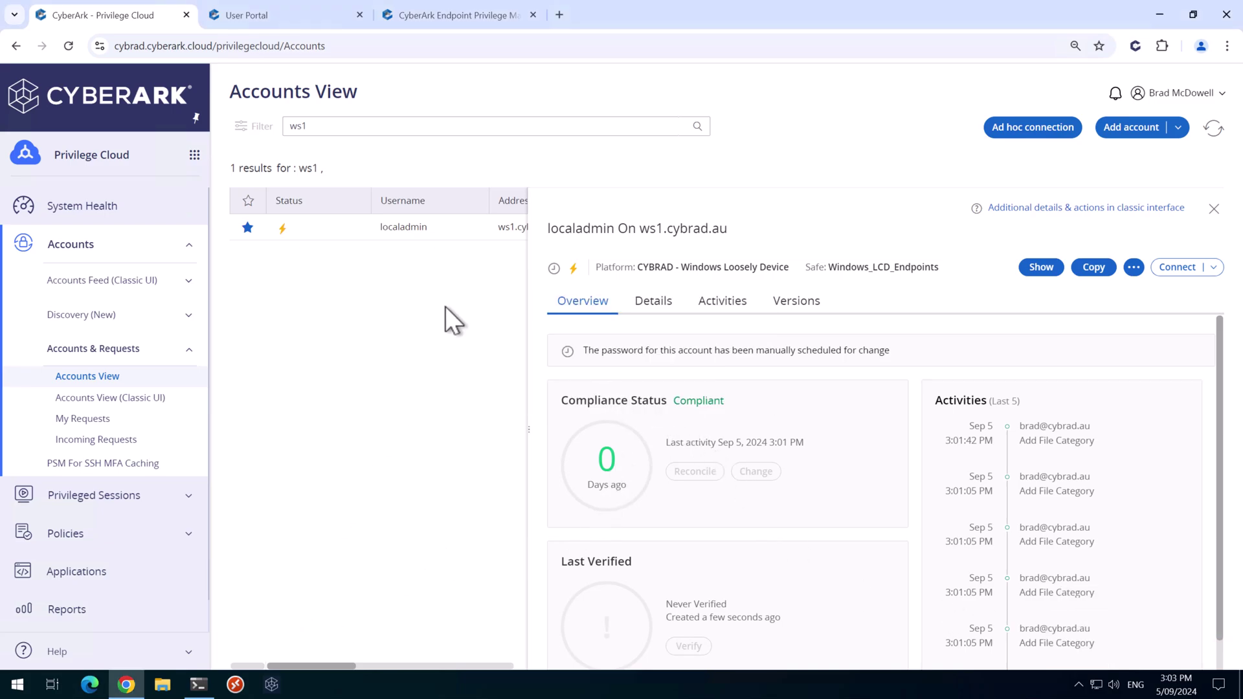
Generate a one-hour Drop All Protection secure token for WS1 under Upgrade or Uninstall Agents and copy it
{"action": "left_click", "coordinate": [440, 14]}
{"action": "mouse_move", "coordinate": [424, 244]}
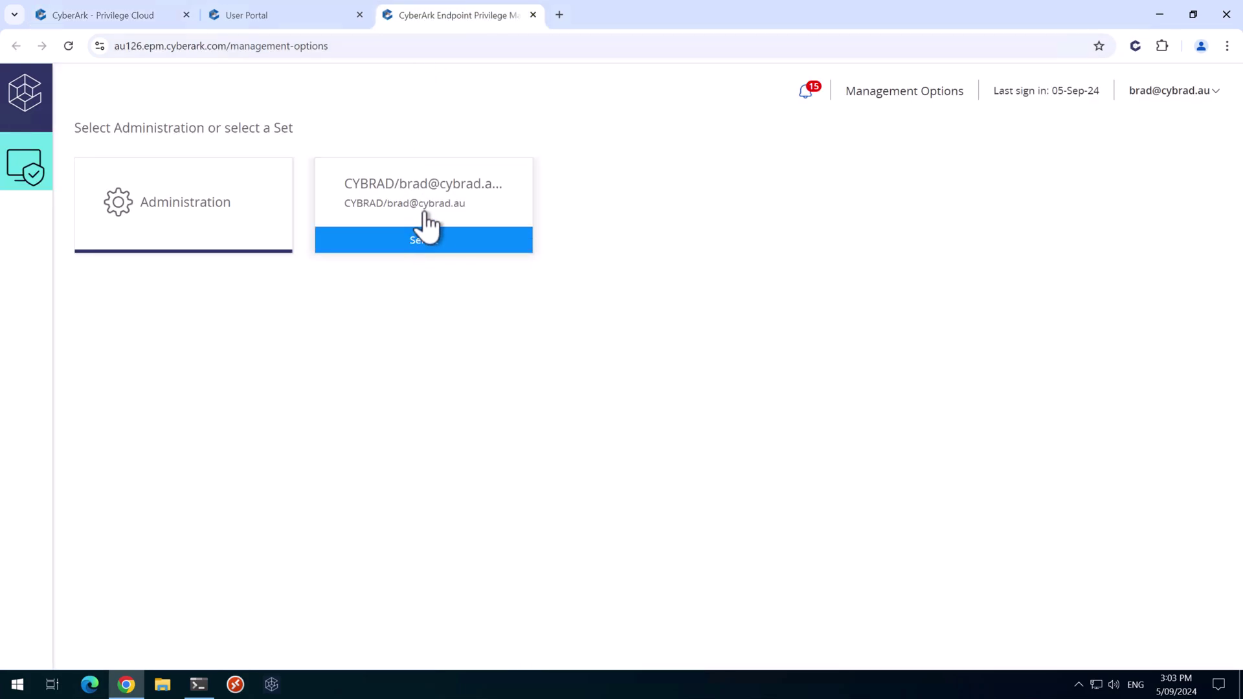
{"action": "left_click", "coordinate": [424, 220]}
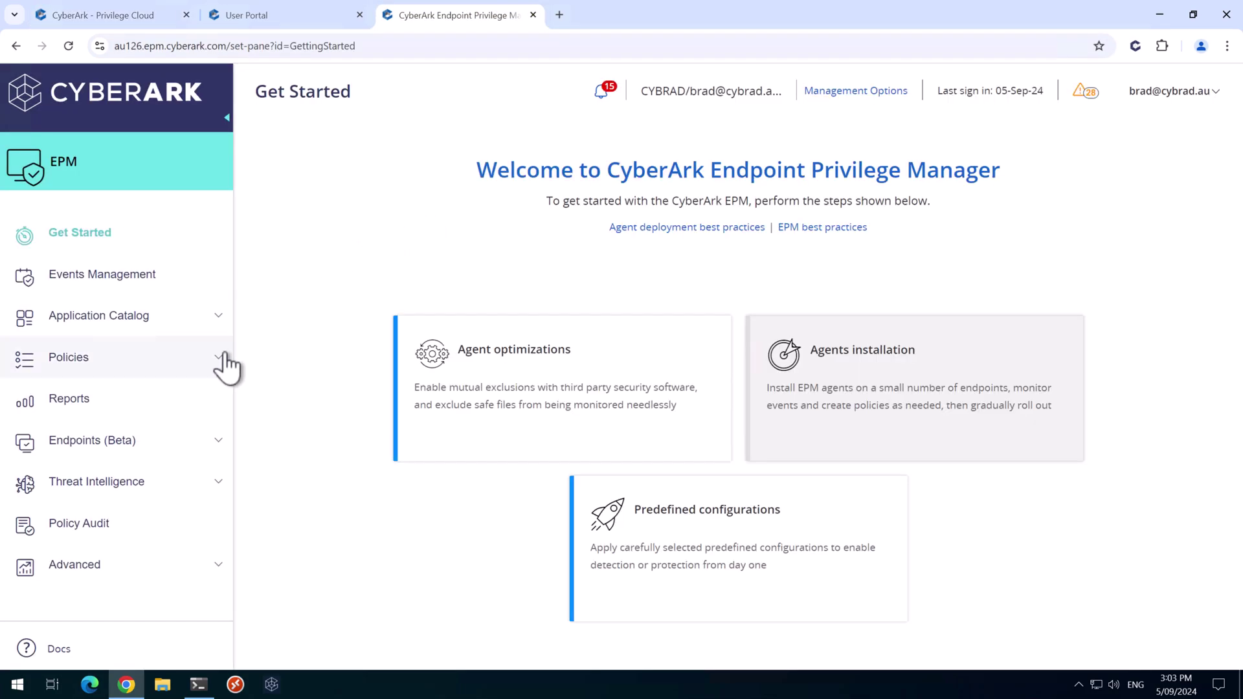
{"action": "left_click", "coordinate": [214, 450]}
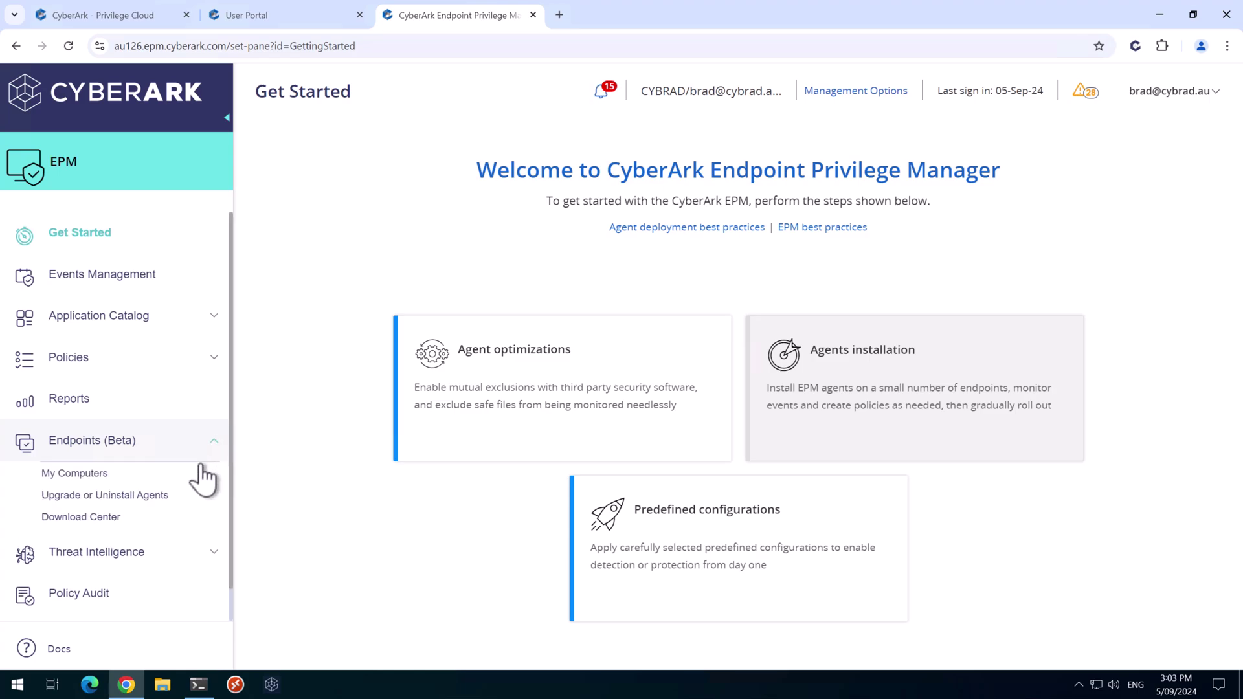
{"action": "left_click", "coordinate": [118, 496]}
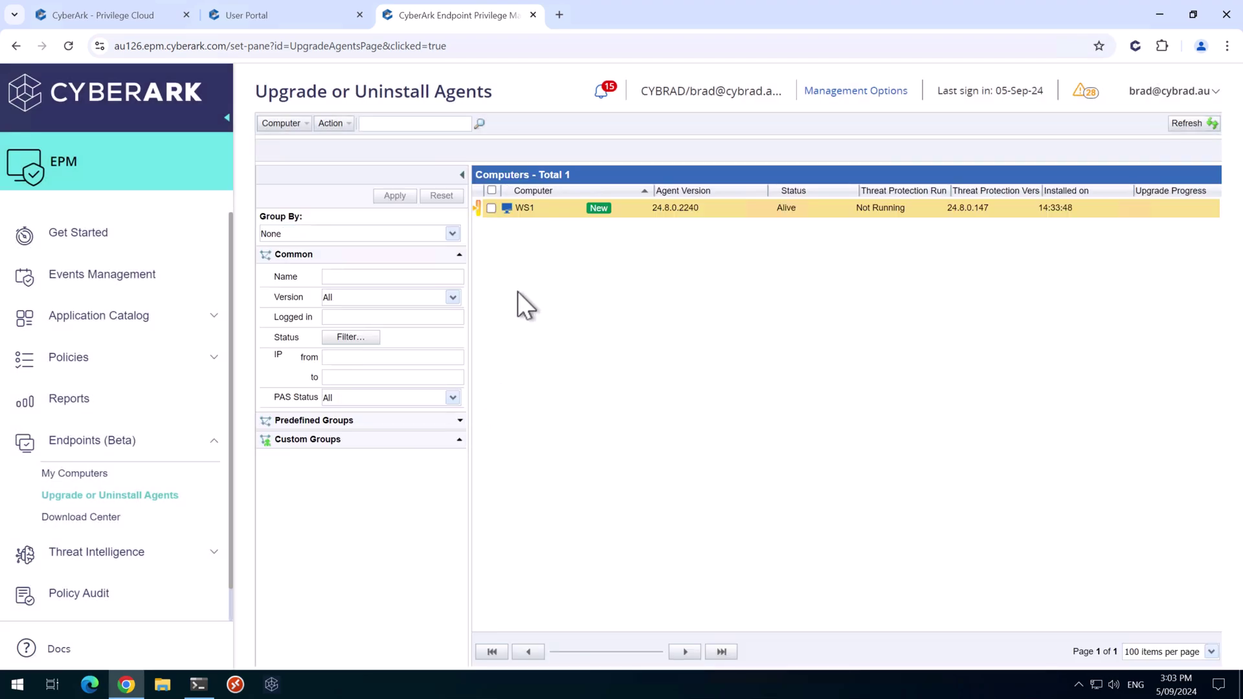
{"action": "right_click", "coordinate": [545, 208]}
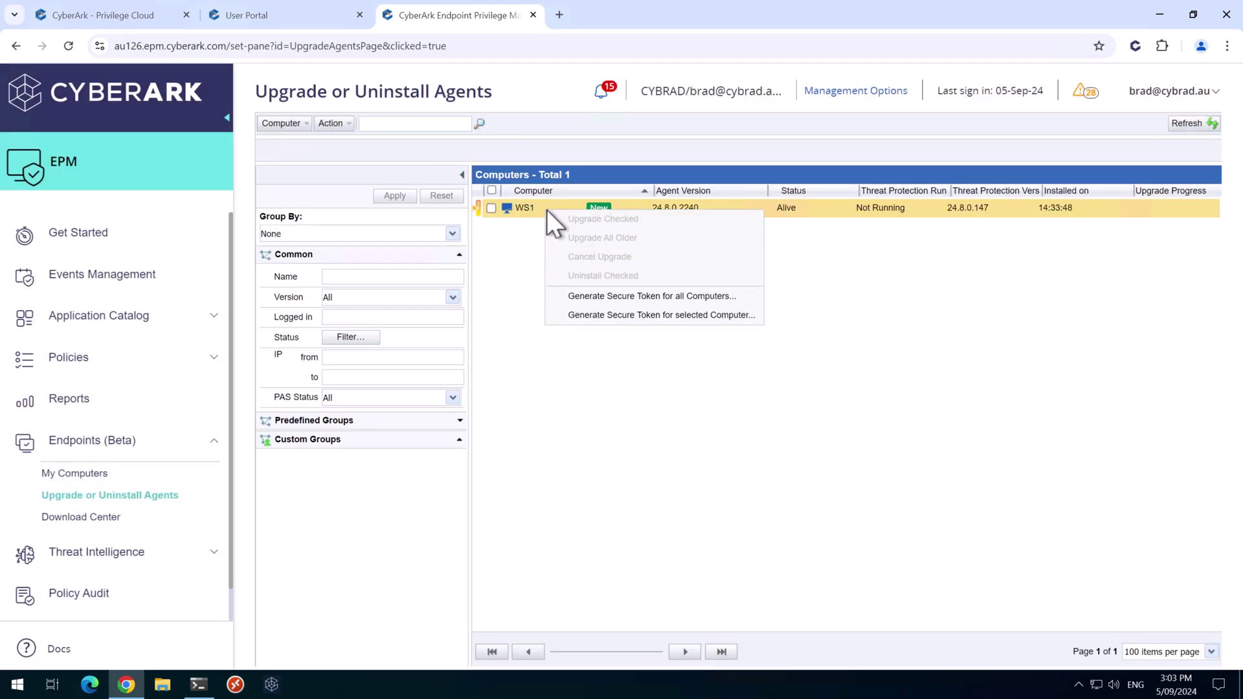
{"action": "left_click", "coordinate": [633, 316]}
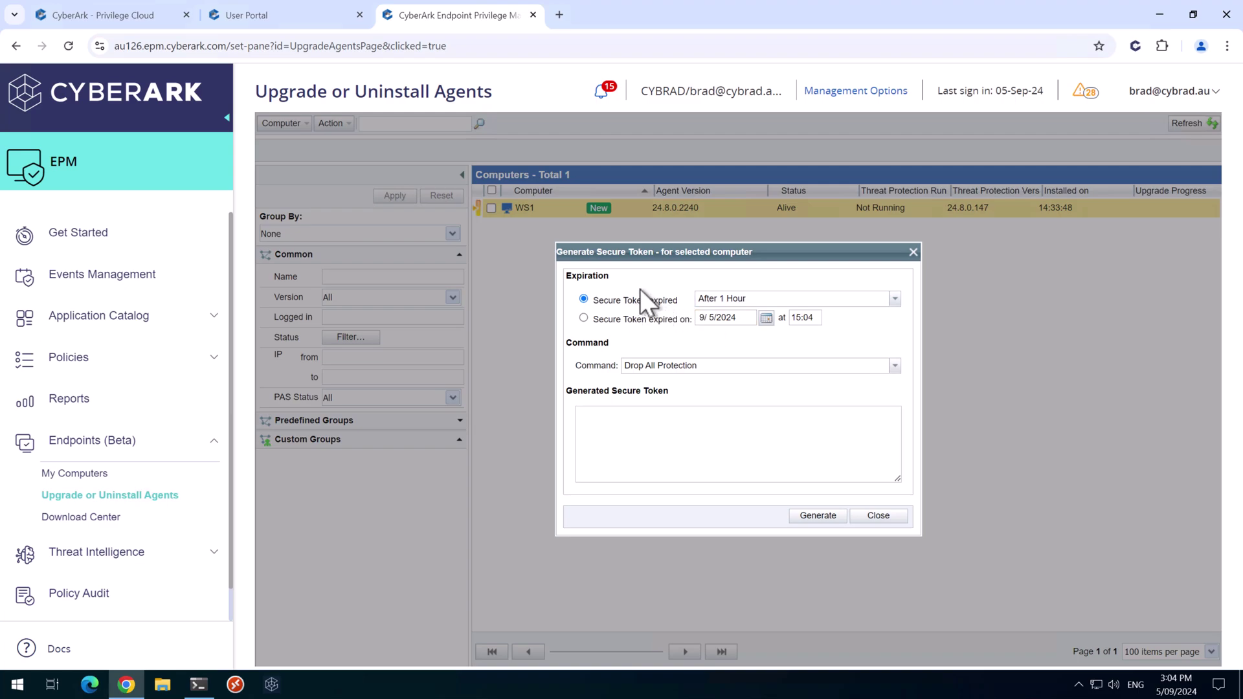
{"action": "left_click", "coordinate": [818, 516]}
{"action": "left_click_drag", "start_coordinate": [613, 431], "coordinate": [556, 413]}
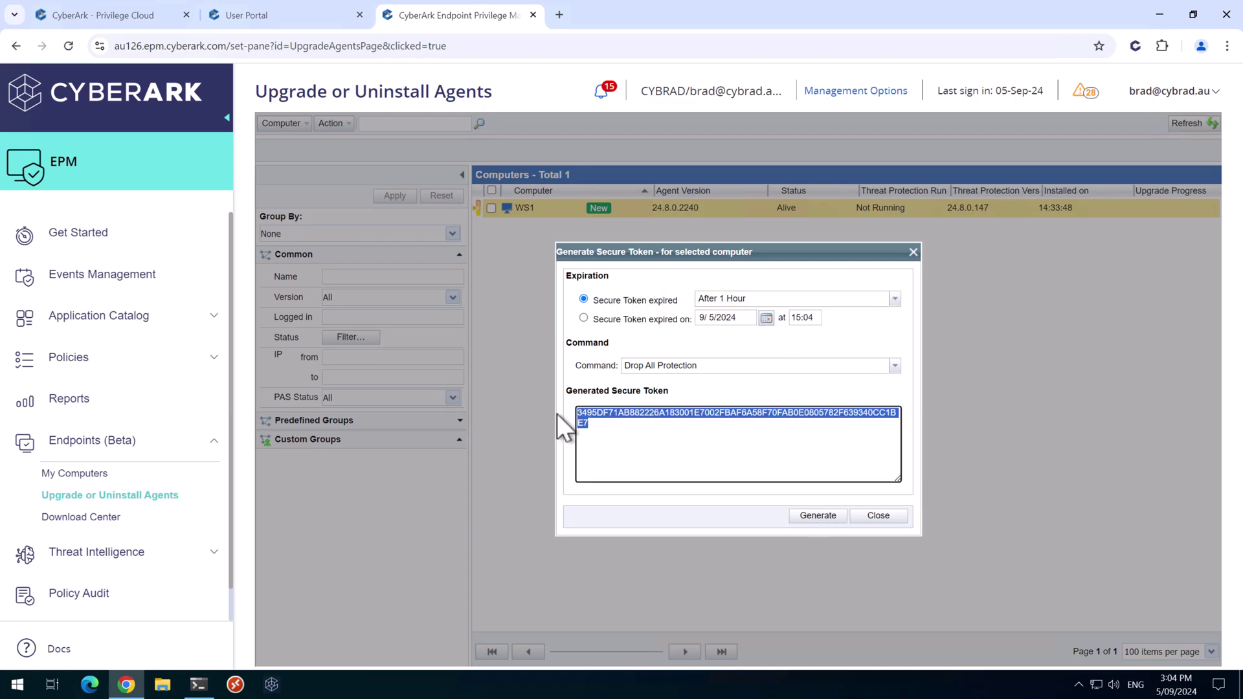
{"action": "left_click", "coordinate": [888, 516]}
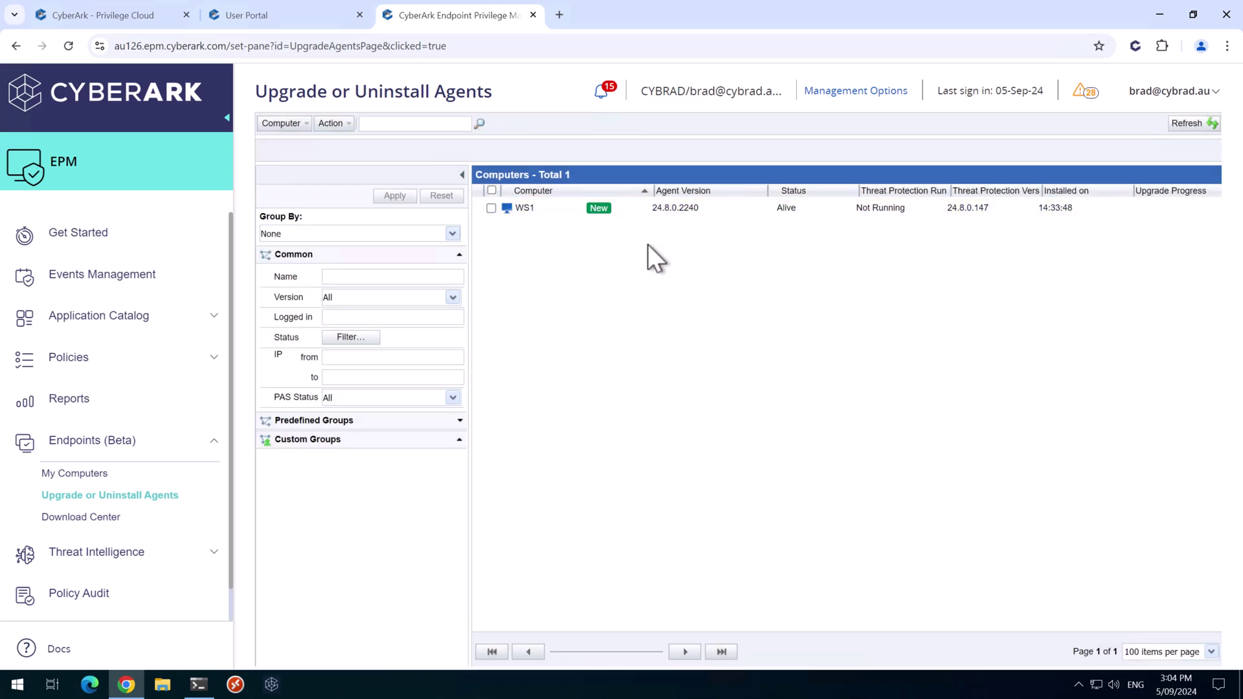
Request updated settings from the EPM agent's tray icon and confirm
{"action": "left_click", "coordinate": [1078, 684]}
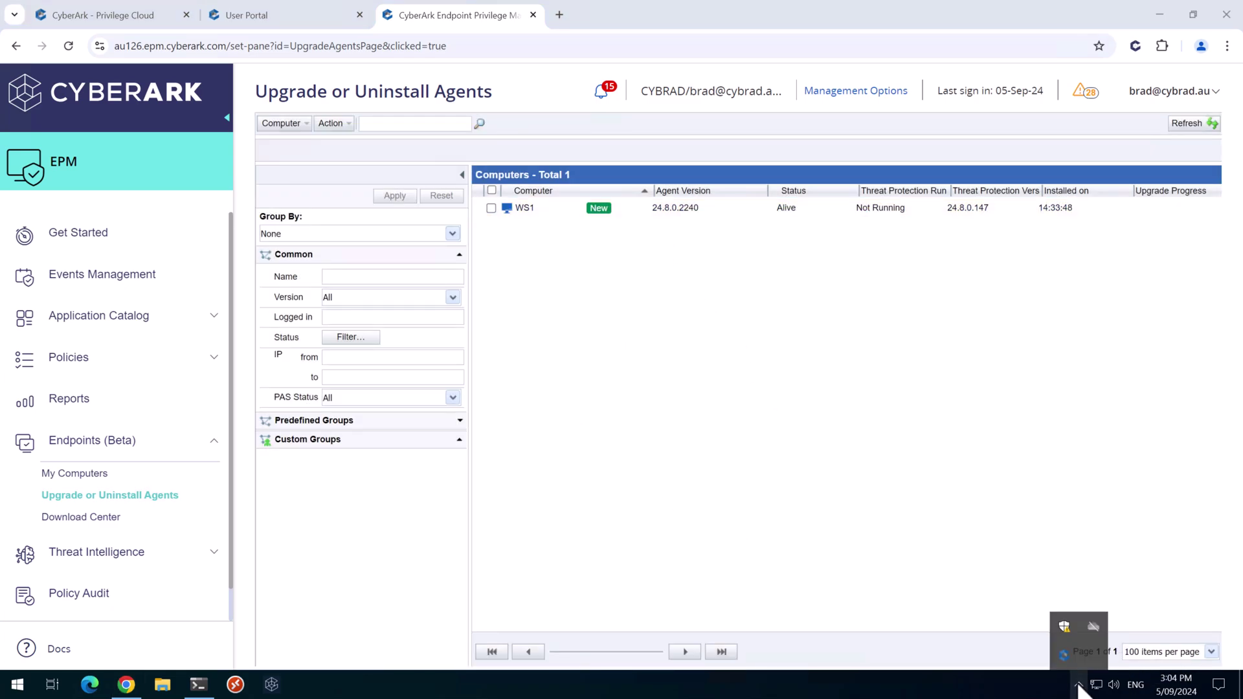
{"action": "right_click", "coordinate": [1066, 651]}
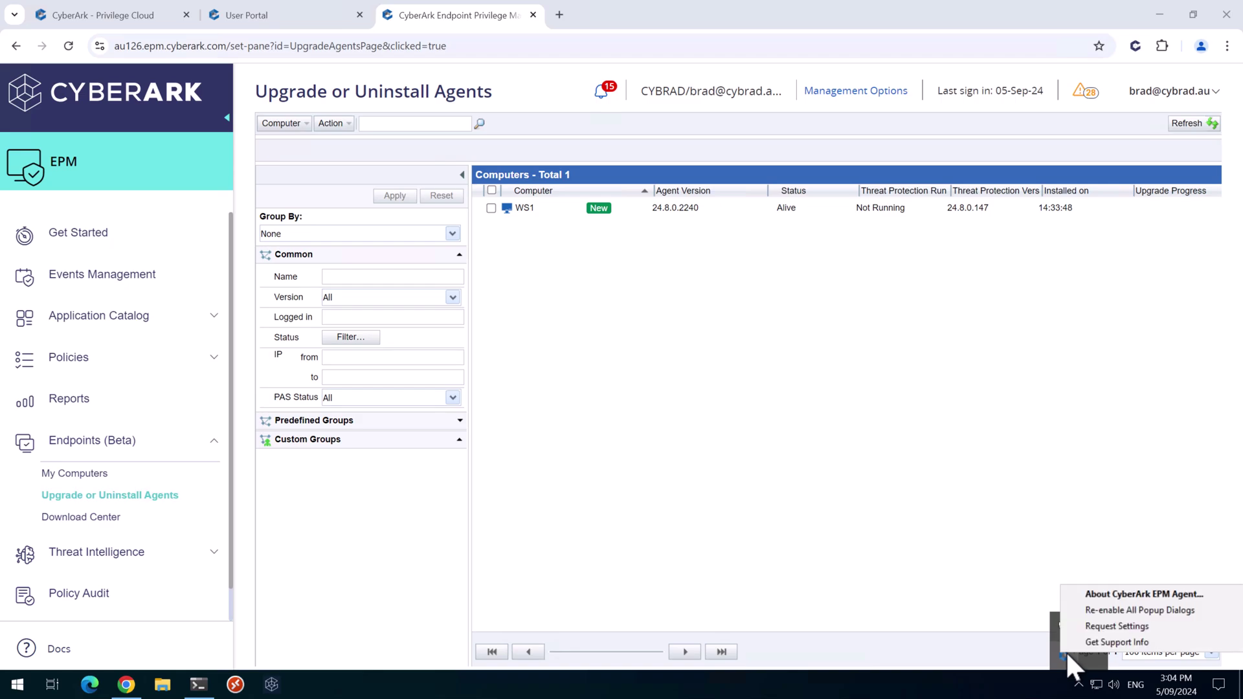
{"action": "left_click", "coordinate": [1099, 625]}
{"action": "left_click", "coordinate": [615, 397]}
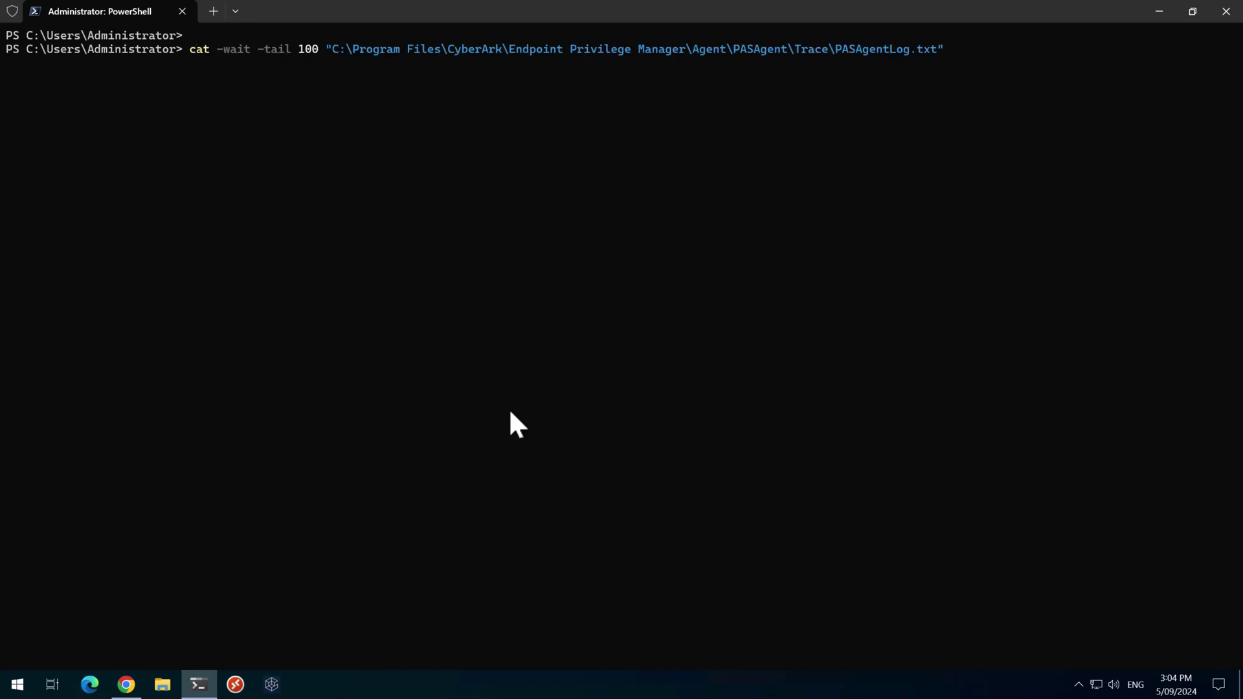
Tail PASAgentLog.txt, then in a new session run .\vf_agent.exe -UseToken from the Agent folder
{"action": "key", "text": "Return"}
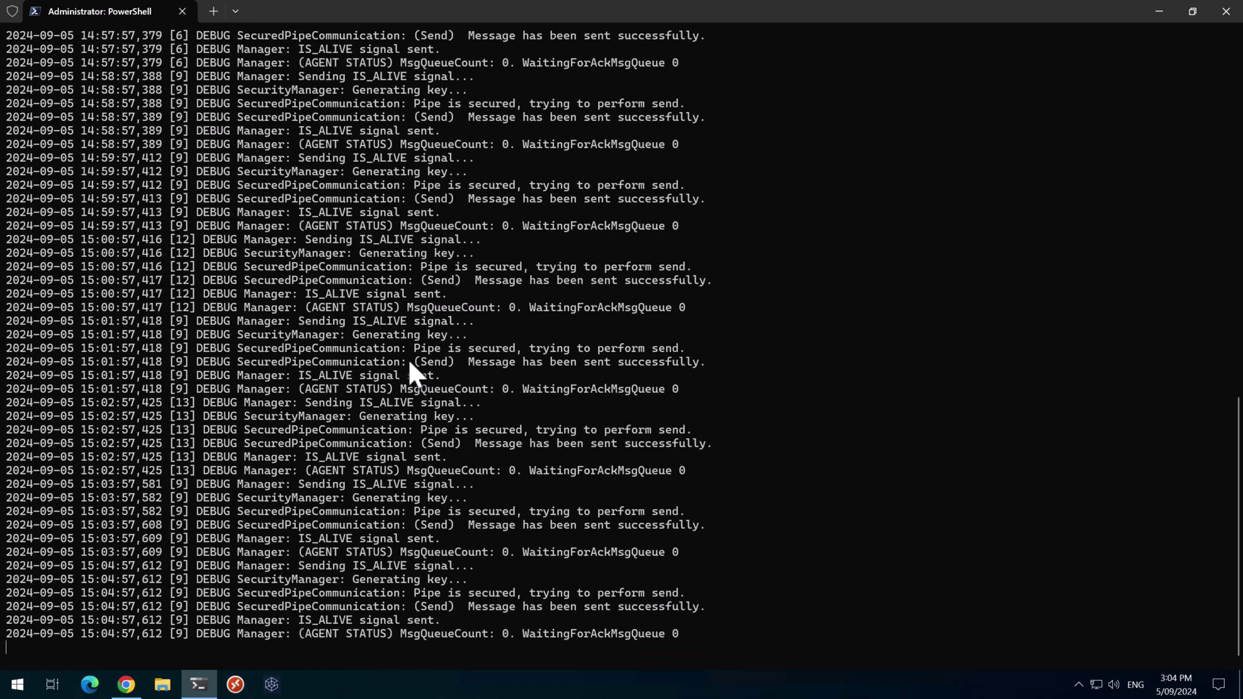
{"action": "key", "text": "ctrl+shift+t"}
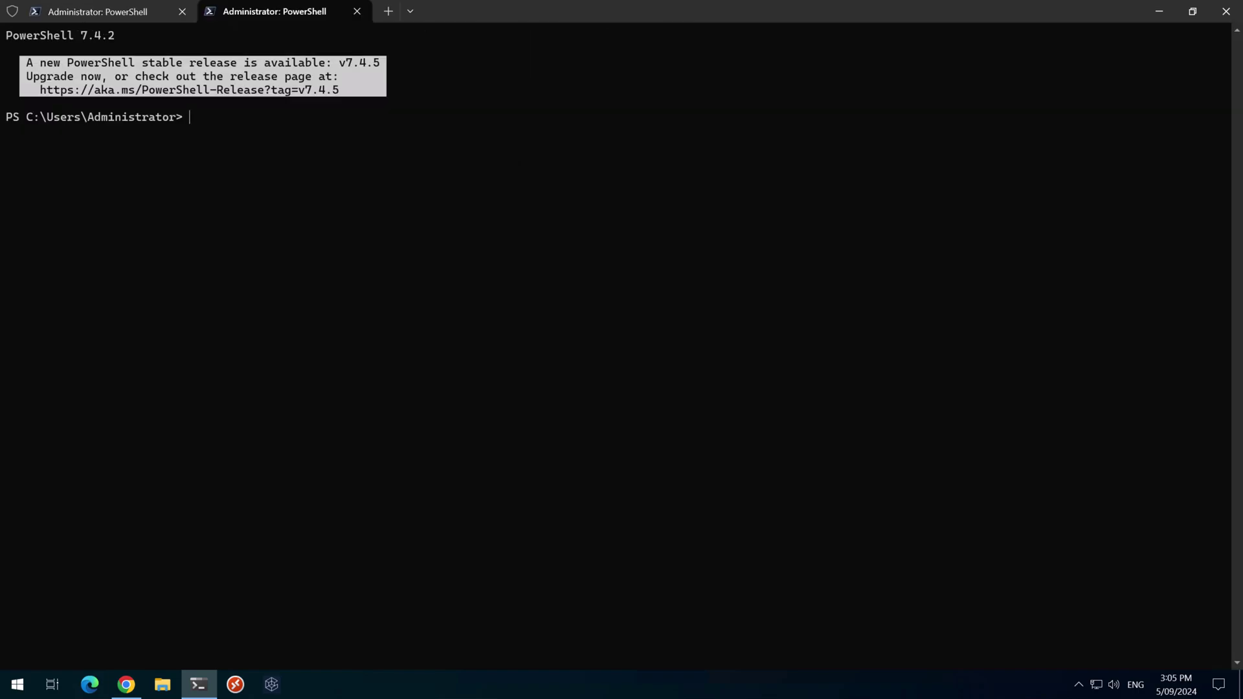
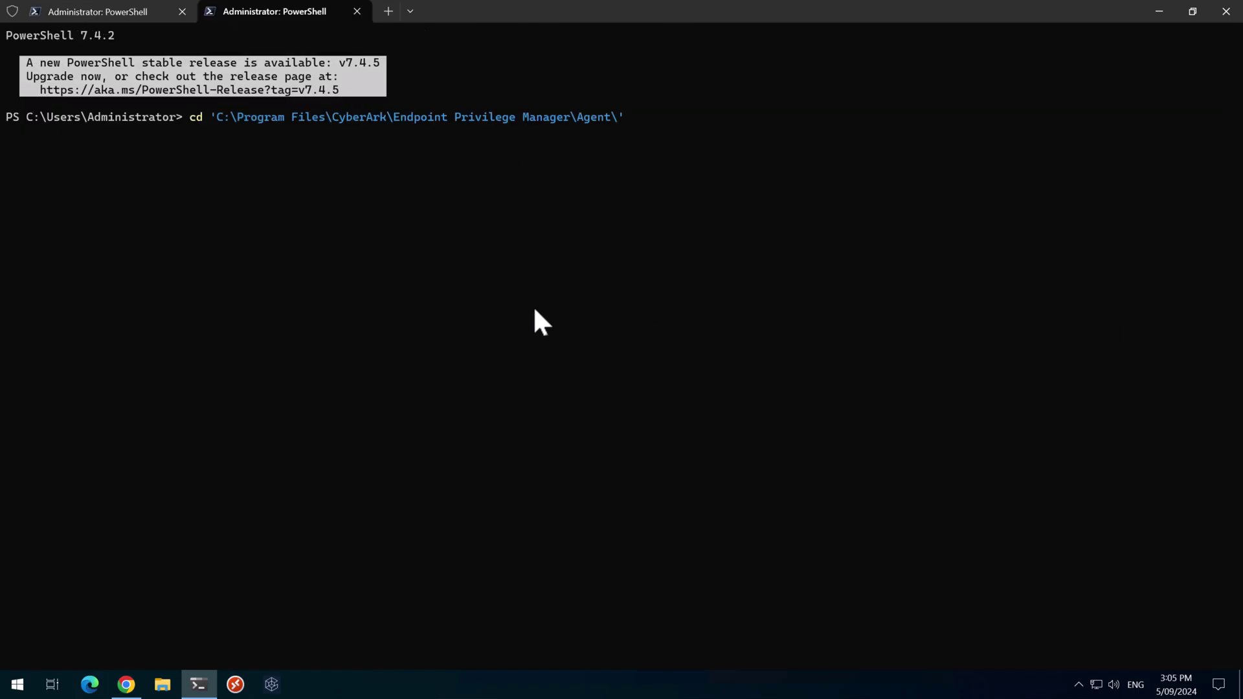
{"action": "key", "text": "Return"}
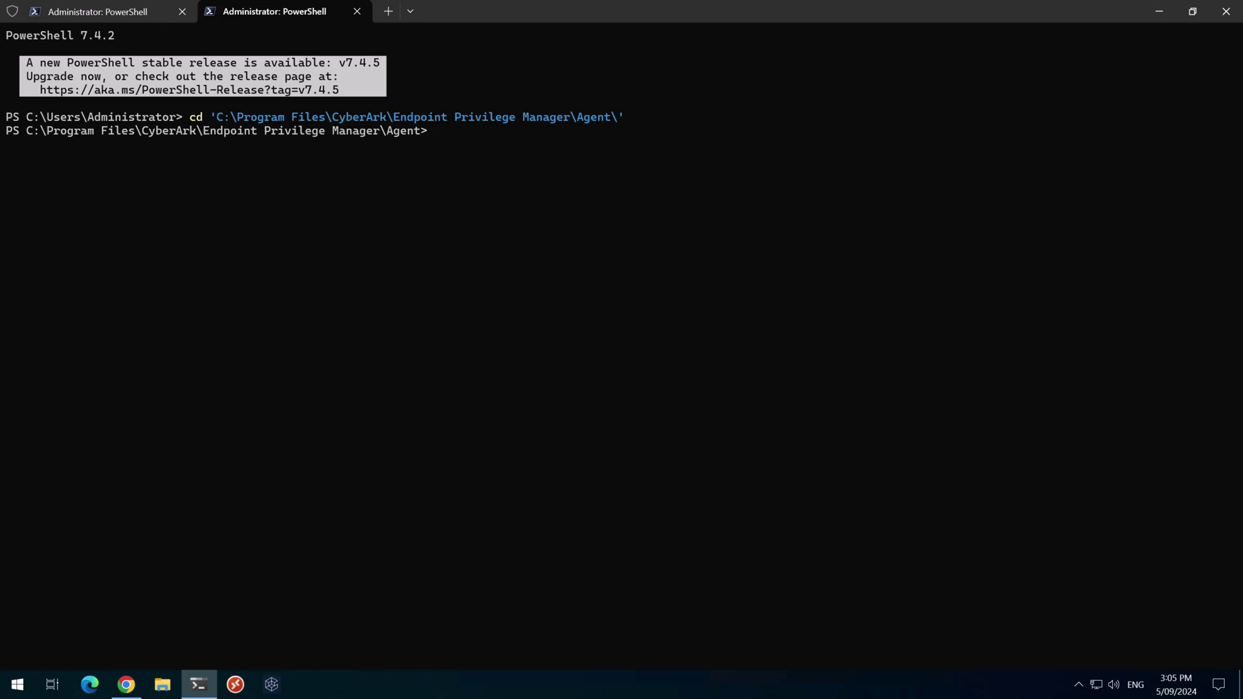
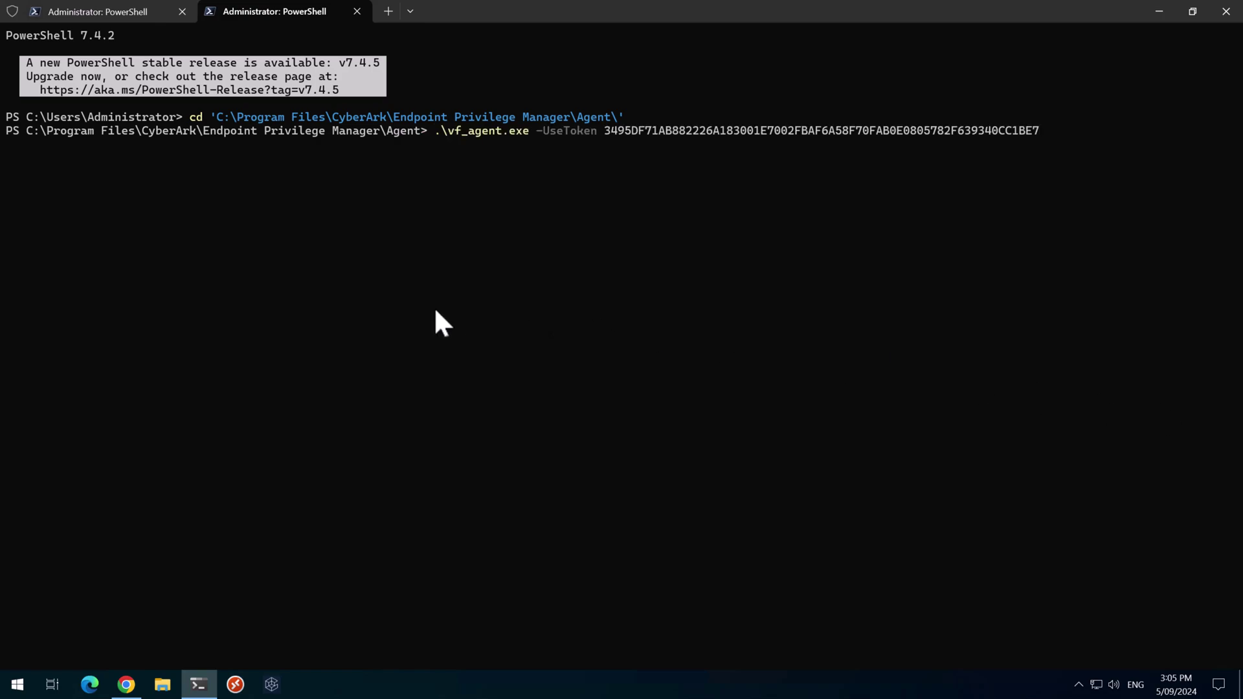
{"action": "key", "text": "Return"}
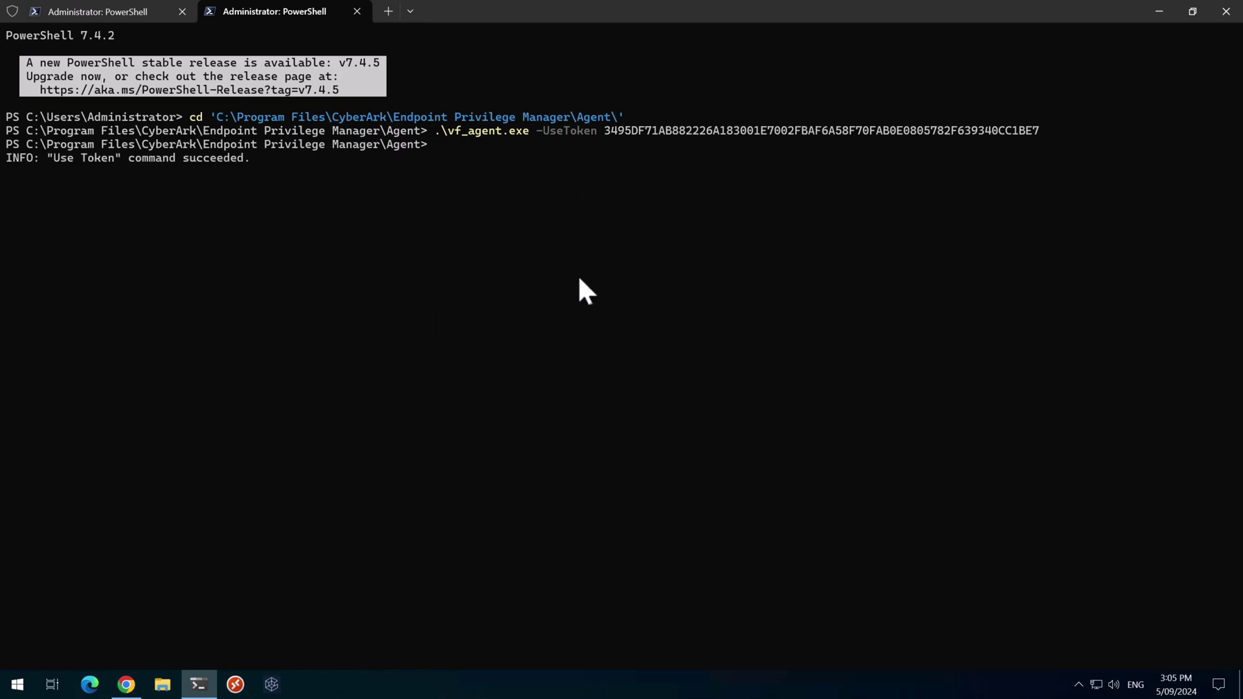
{"action": "key", "text": "Return"}
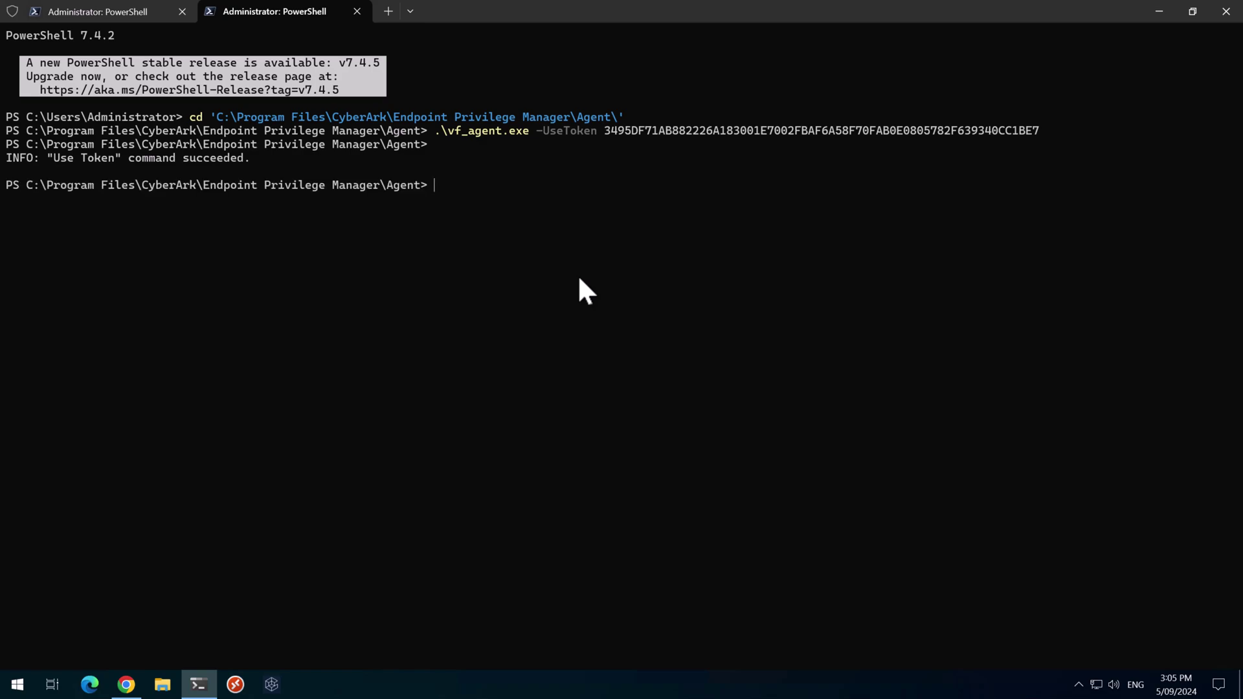
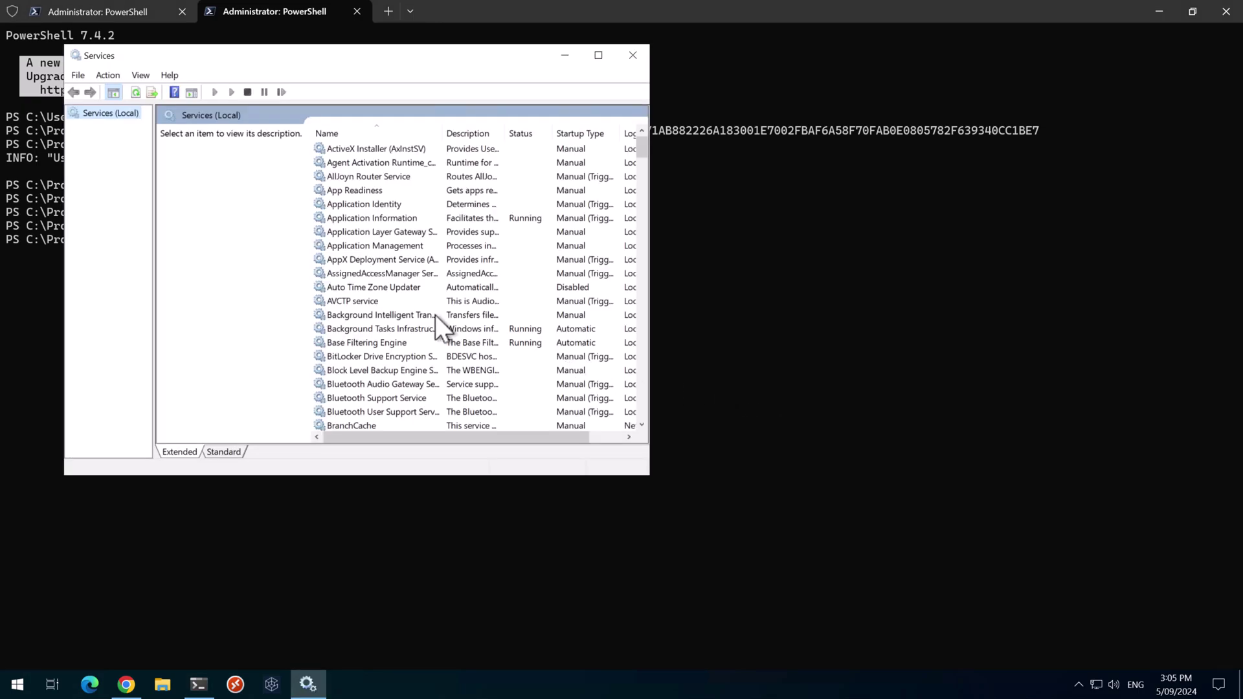
Jump to the CyberArk EPM Agent service in the services list and check its status is blank
{"action": "left_click", "coordinate": [436, 315]}
{"action": "type", "text": "cy"}
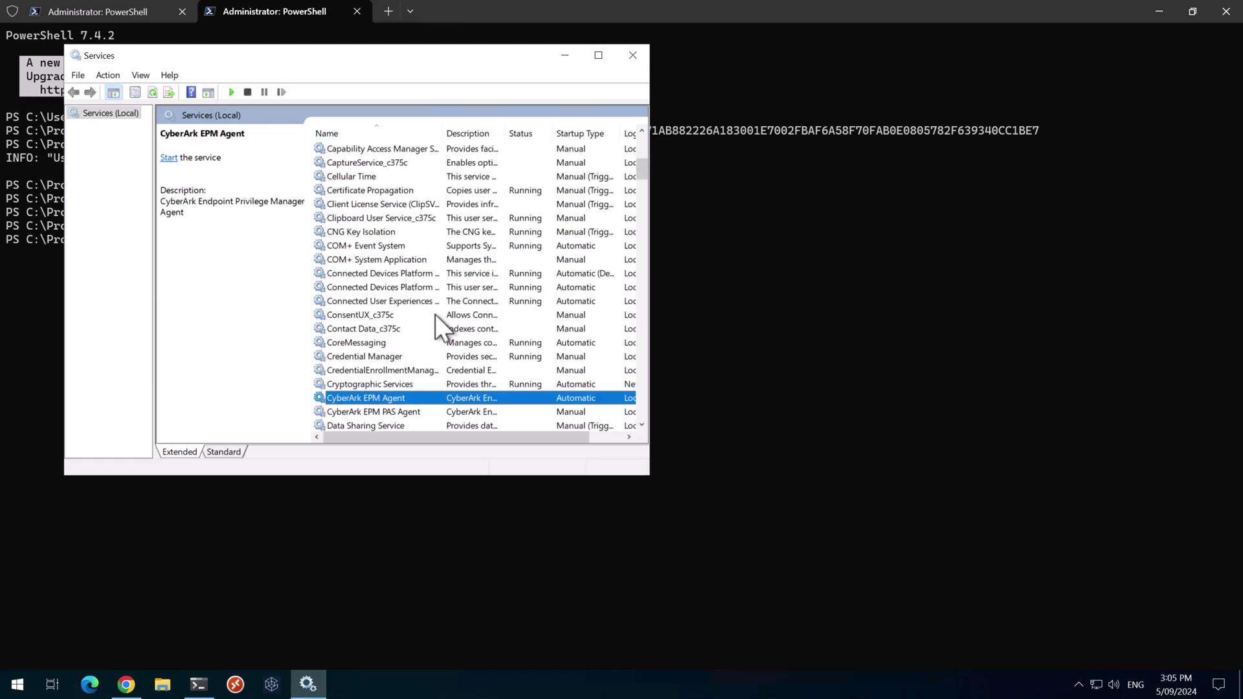
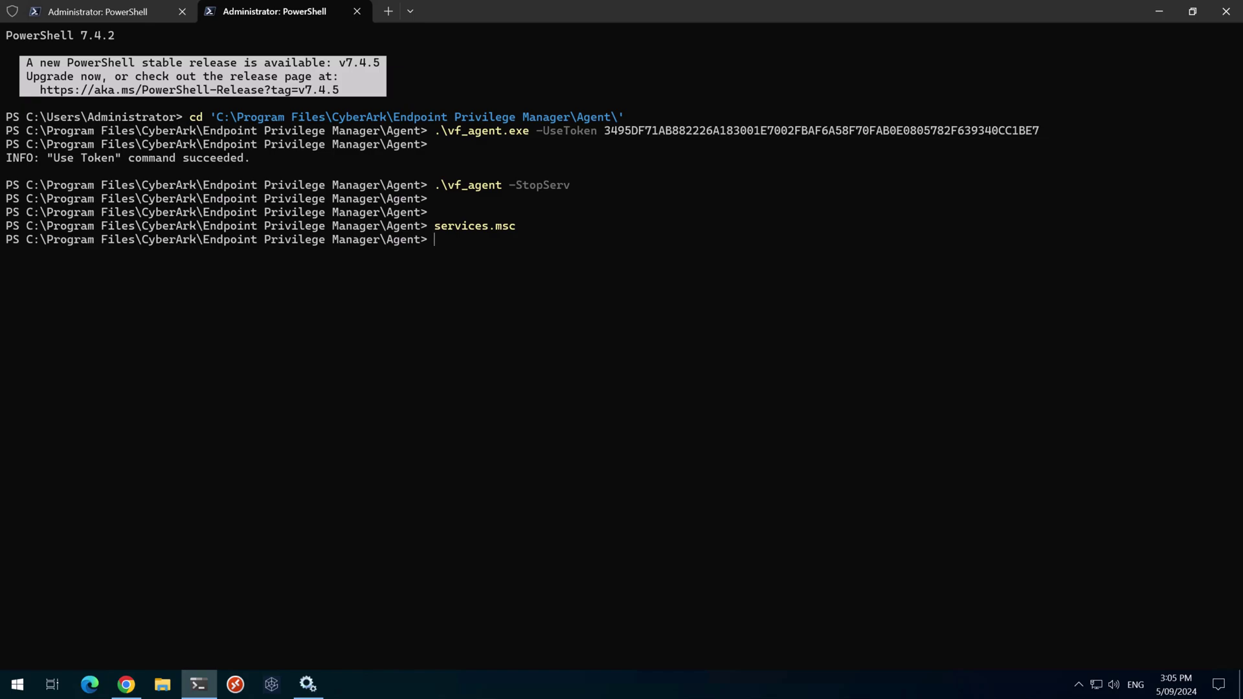
Run vf_agent.exe -ImmediateLCDRotation, start the CyberArk EPM Agent service, and show the debug log
{"action": "type", "text": ".\\vf_agent.exe -ImmediateLCDRotation"}
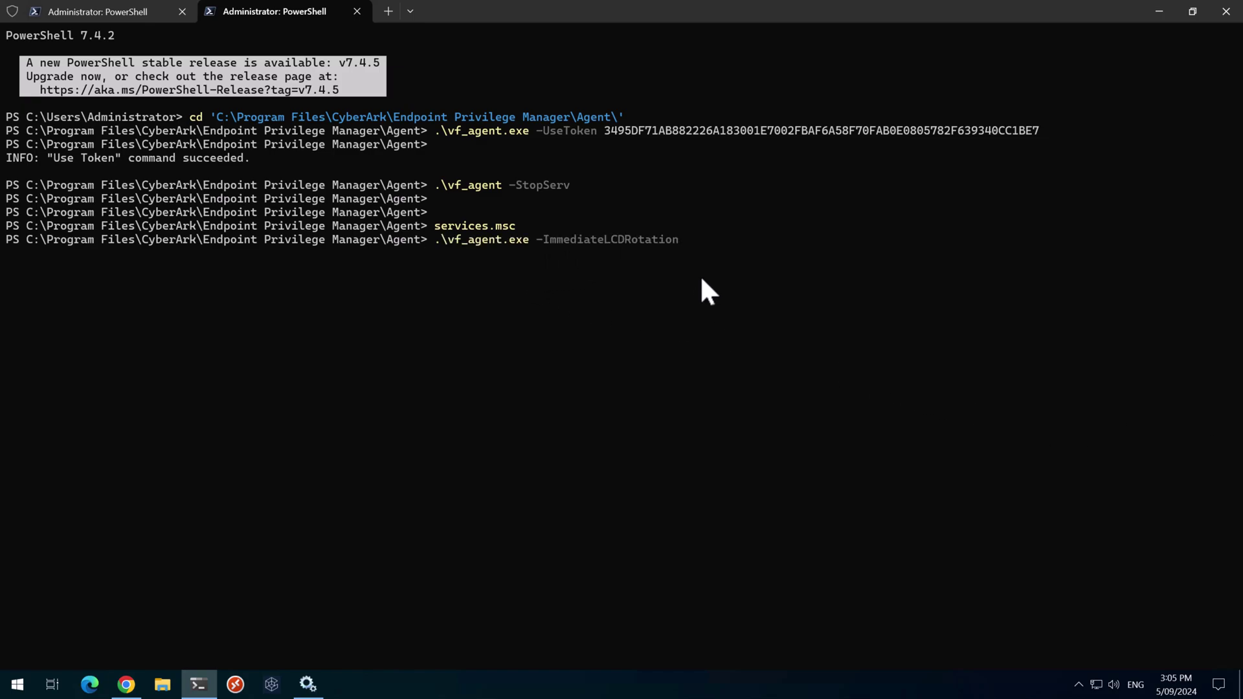
{"action": "key", "text": "Return"}
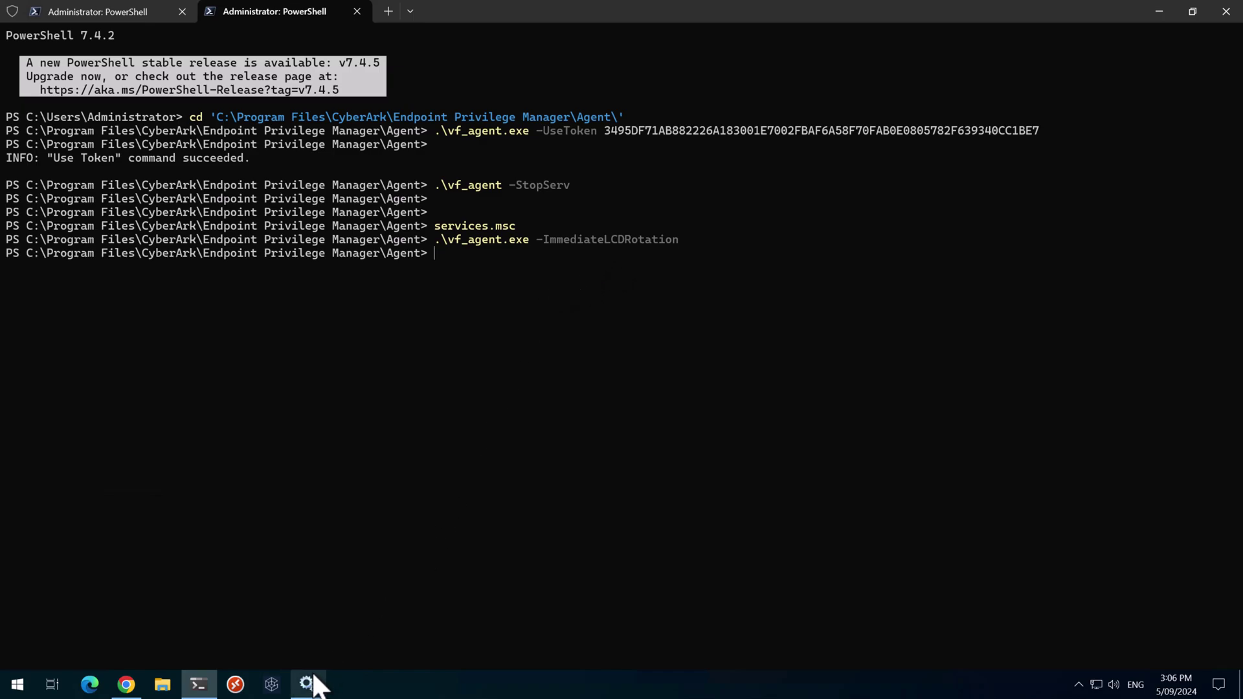
{"action": "mouse_move", "coordinate": [312, 680]}
{"action": "left_click", "coordinate": [324, 616]}
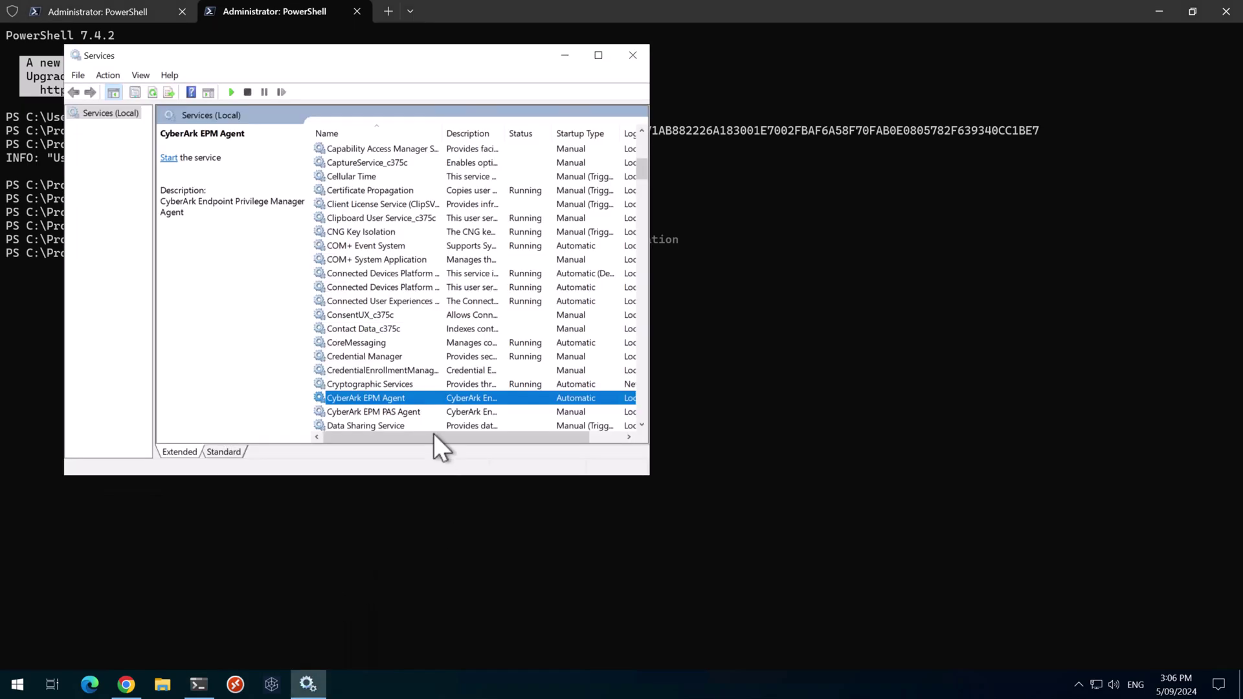
{"action": "right_click", "coordinate": [382, 398]}
{"action": "left_click", "coordinate": [423, 410]}
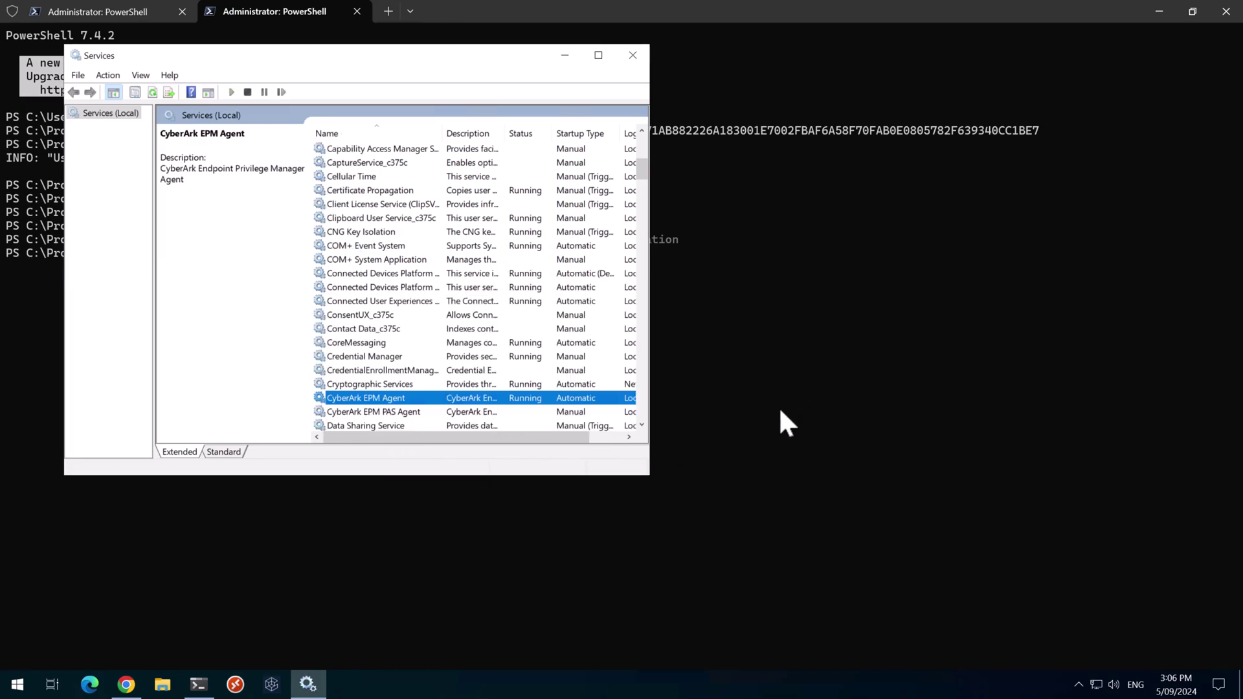
{"action": "left_click", "coordinate": [797, 398]}
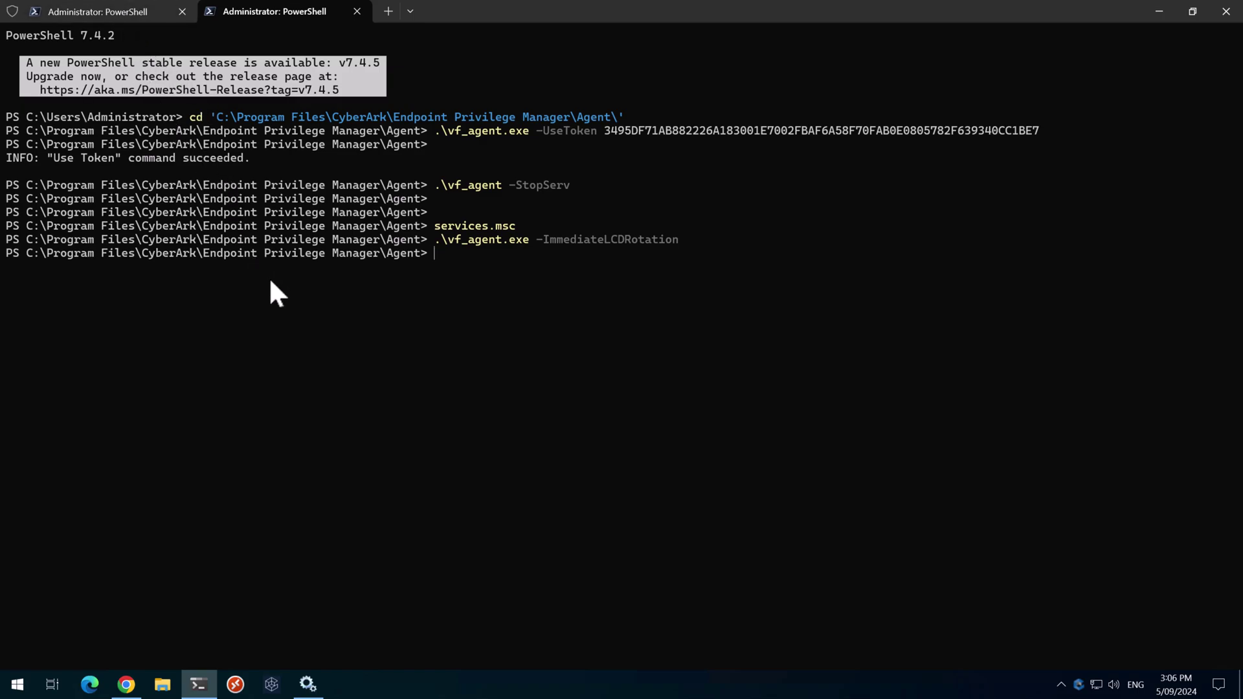
{"action": "left_click", "coordinate": [132, 20]}
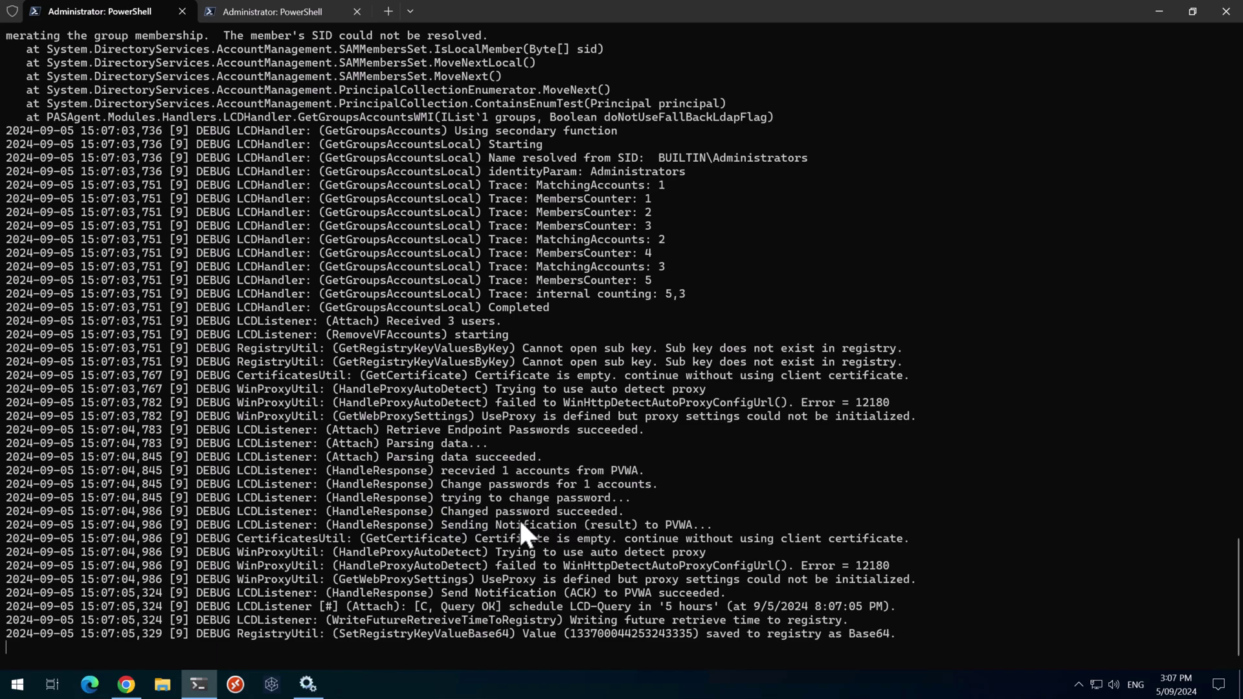
Select and copy the 'Changed password succeeded' line from the agent log
{"action": "left_click_drag", "start_coordinate": [448, 510], "coordinate": [589, 508]}
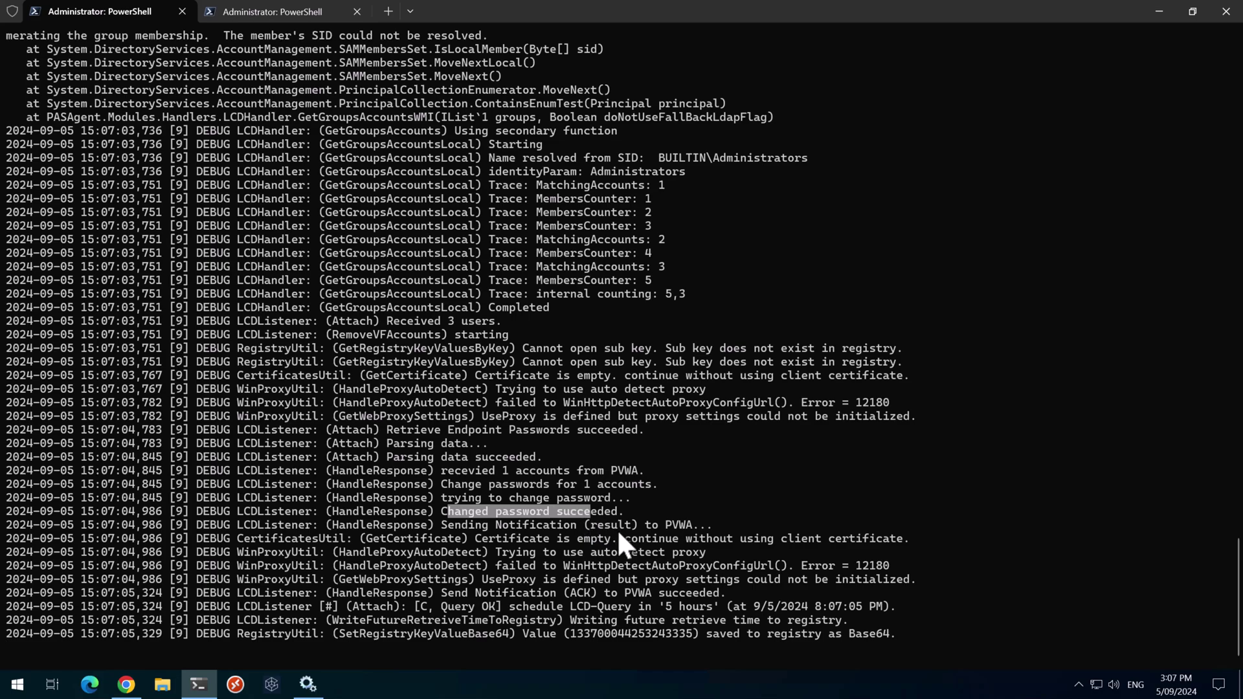
{"action": "right_click", "coordinate": [615, 531]}
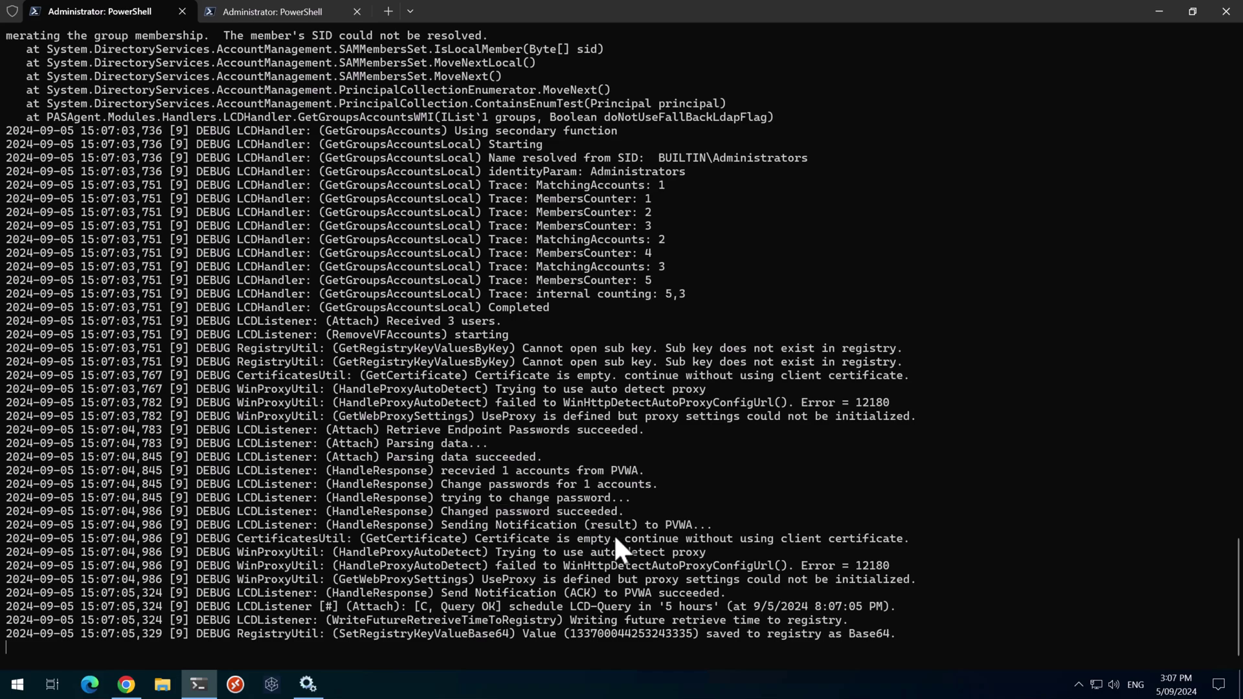
Open the localadmin account on ws1.cybrad.au in Privilege Cloud and copy its password
{"action": "left_click", "coordinate": [127, 684]}
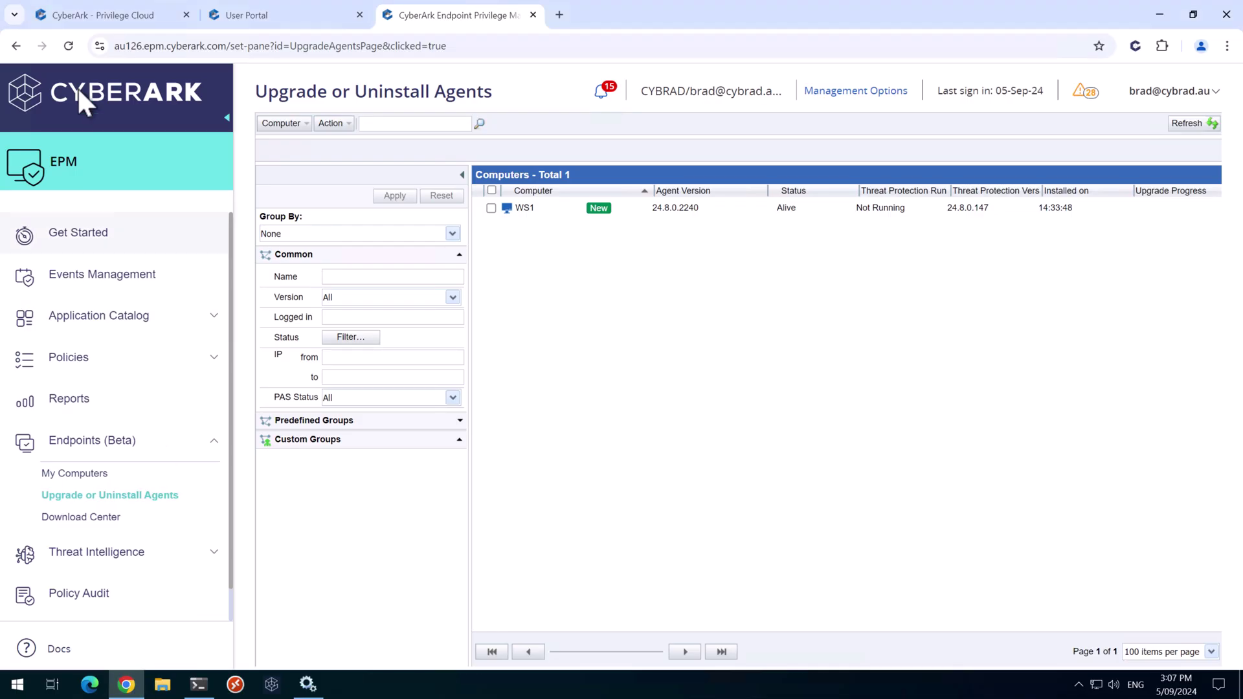
{"action": "left_click", "coordinate": [91, 13]}
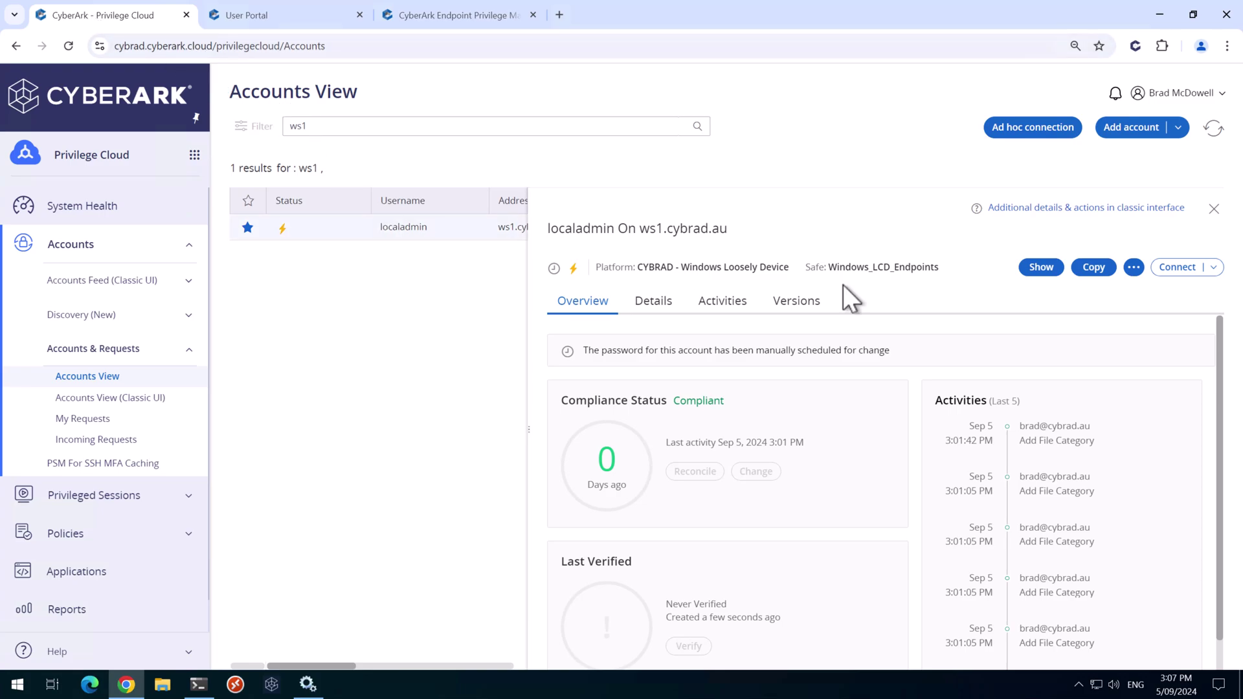
{"action": "left_click", "coordinate": [1214, 128]}
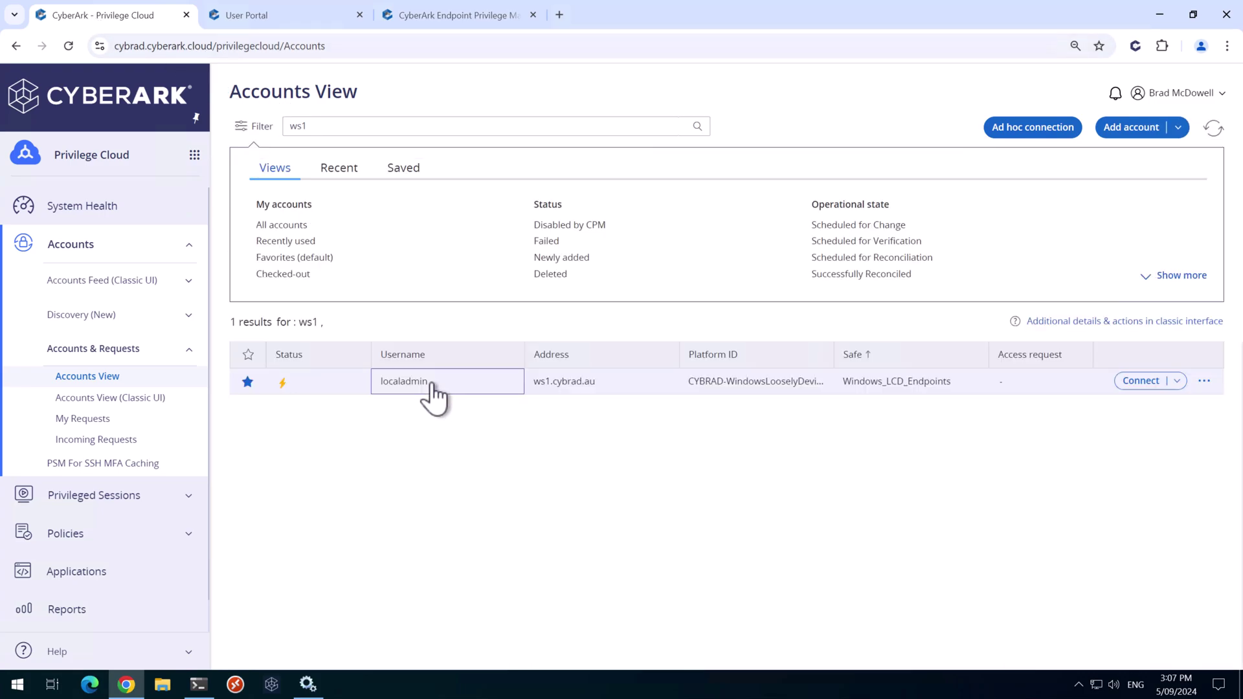
{"action": "left_click", "coordinate": [432, 385]}
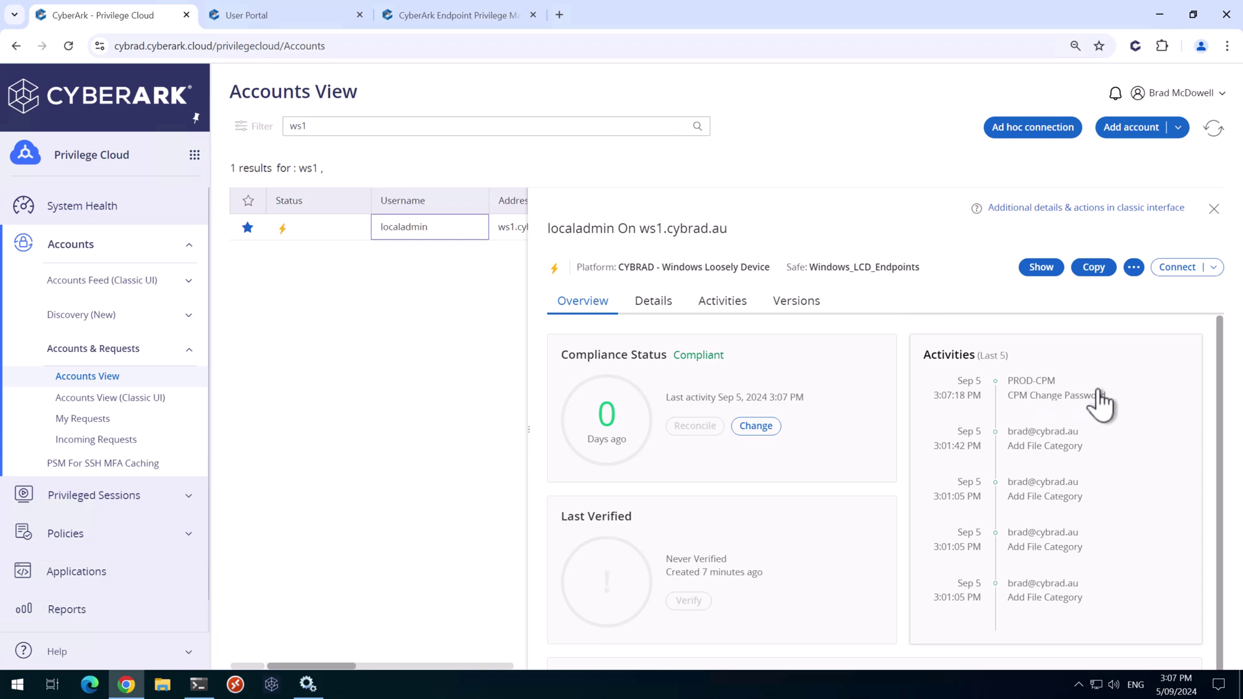
{"action": "left_click", "coordinate": [1093, 268]}
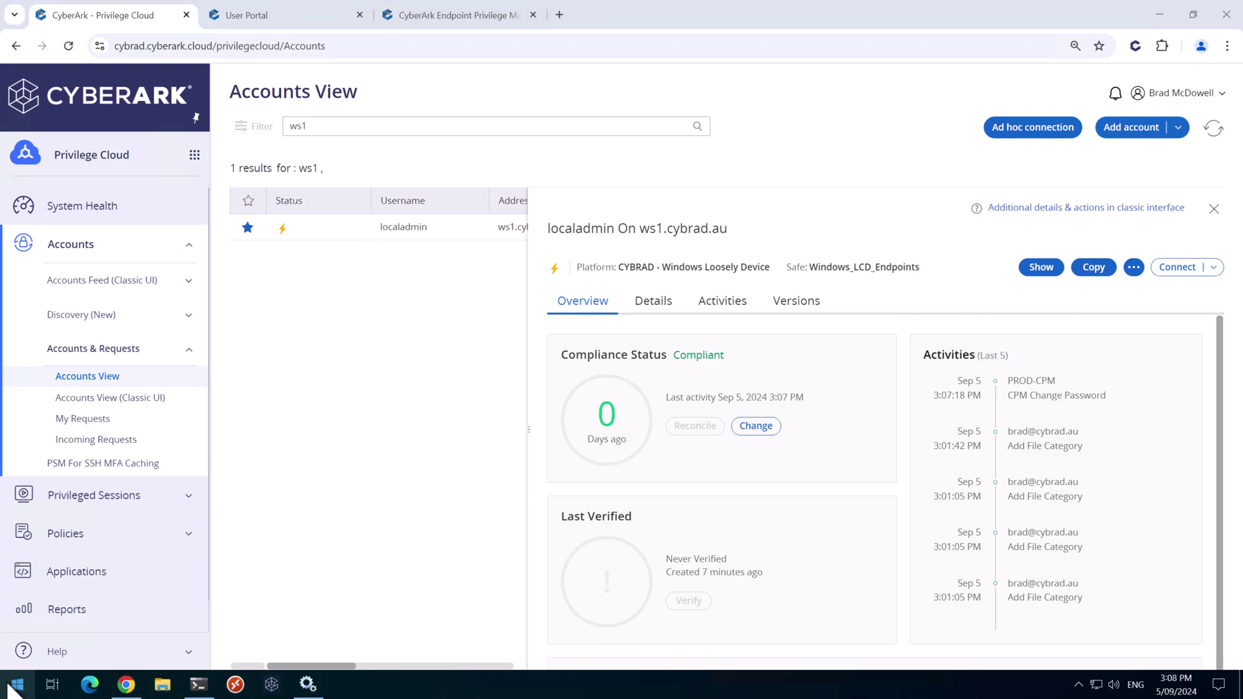
Open the C:\Windows\System32 folder in File Explorer
{"action": "key", "text": "super+r"}
{"action": "type", "text": "C:\\Windows\\System"}
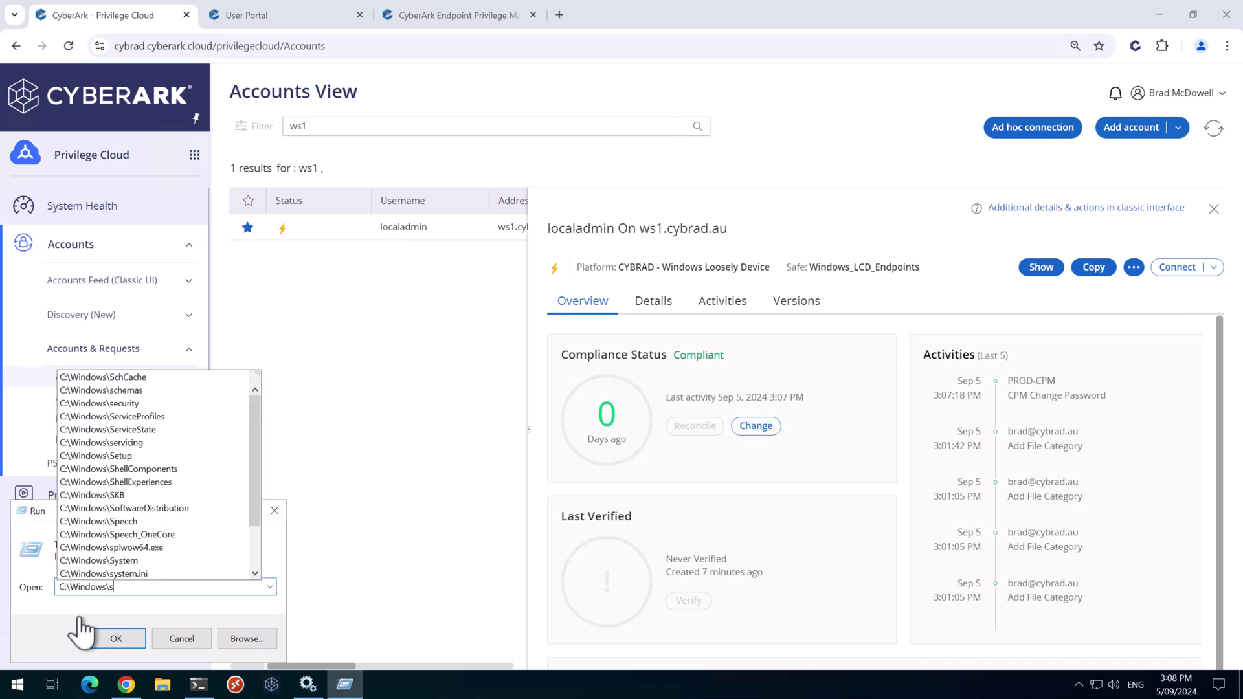
{"action": "left_click", "coordinate": [84, 627]}
{"action": "key", "text": "Return"}
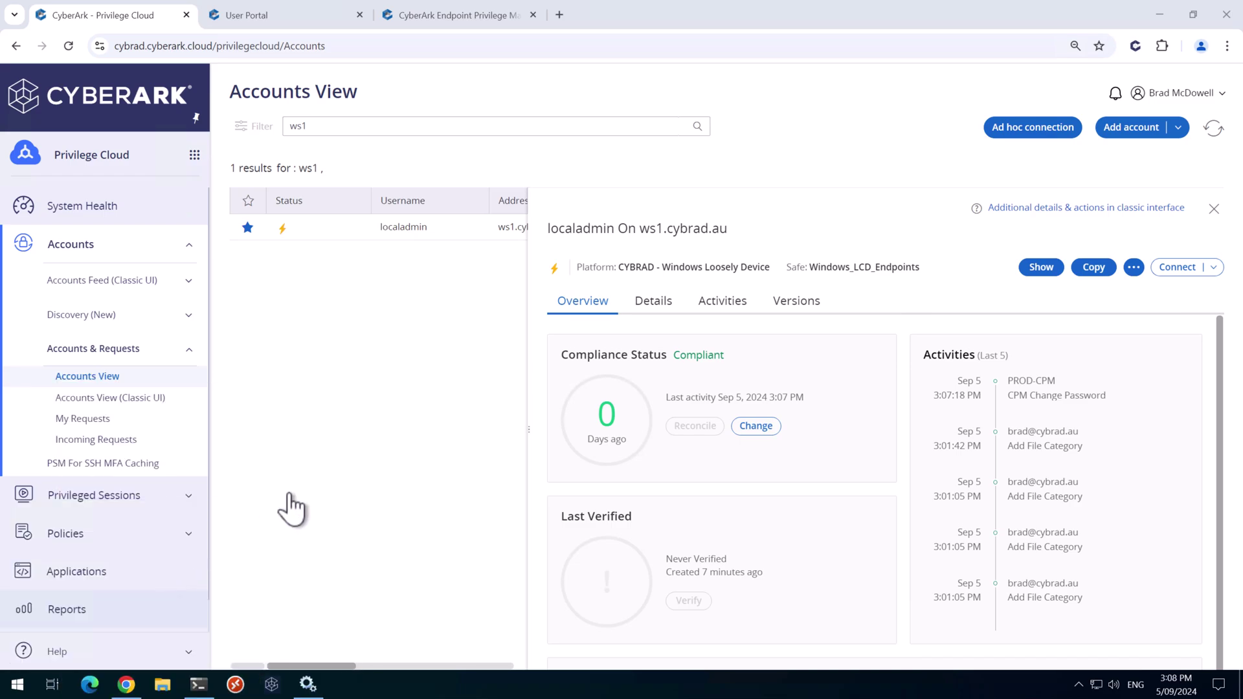
Run notepad.exe as .\localadmin using the pasted rotated password
{"action": "type", "text": "otepad"}
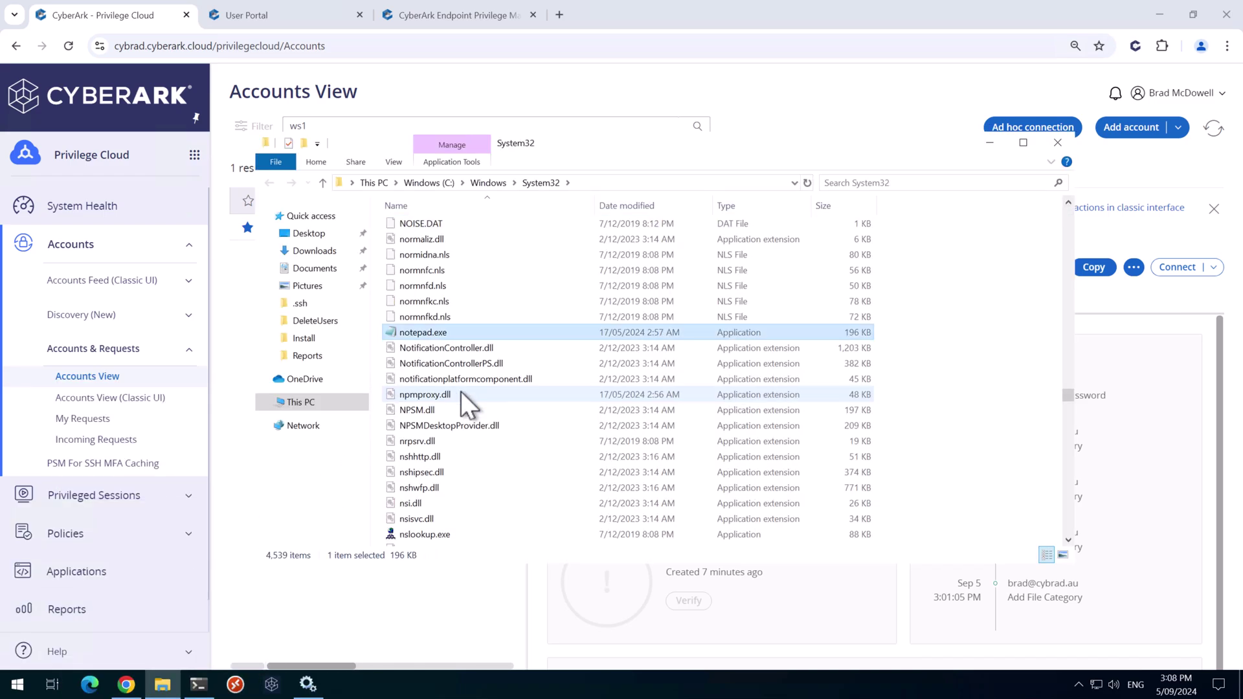
{"action": "right_click", "coordinate": [428, 332]}
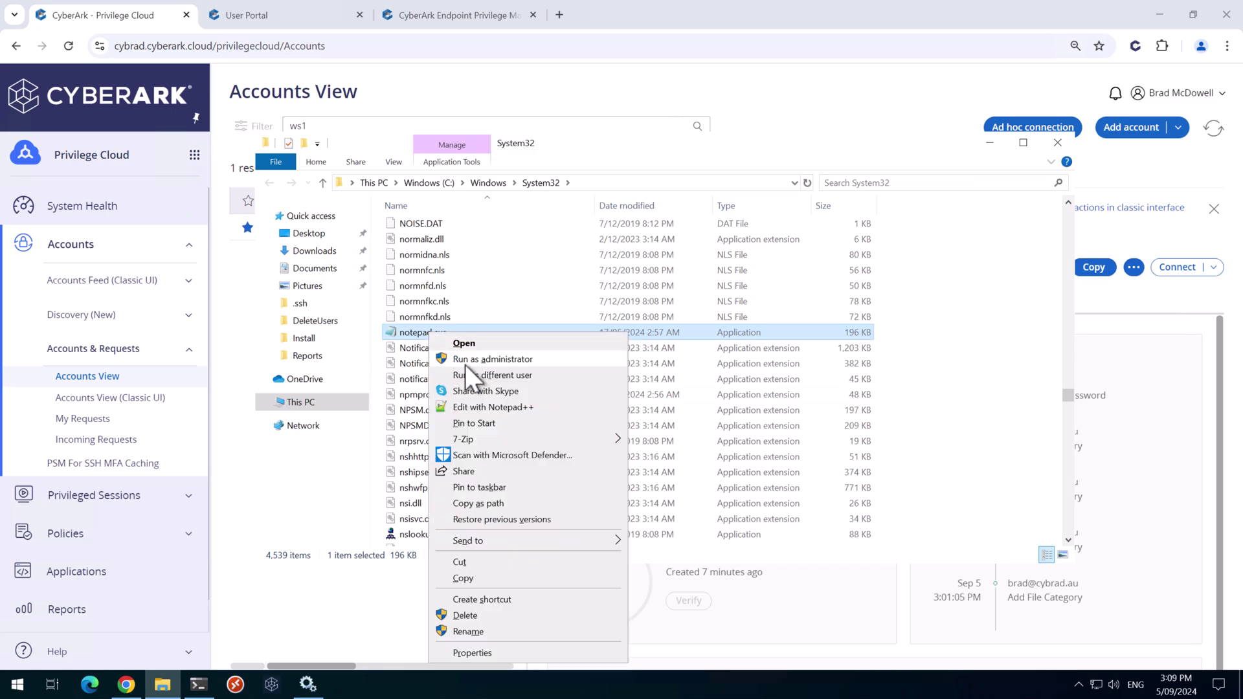
{"action": "left_click", "coordinate": [472, 374]}
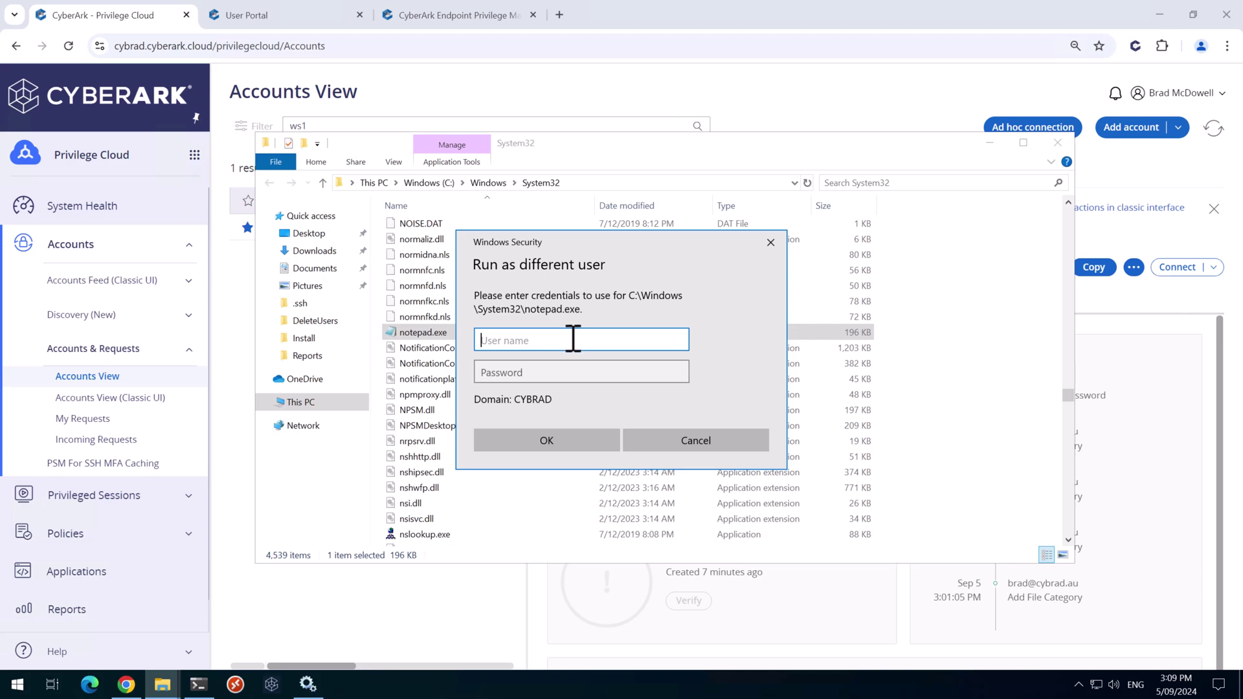
{"action": "type", "text": ".\\loca"}
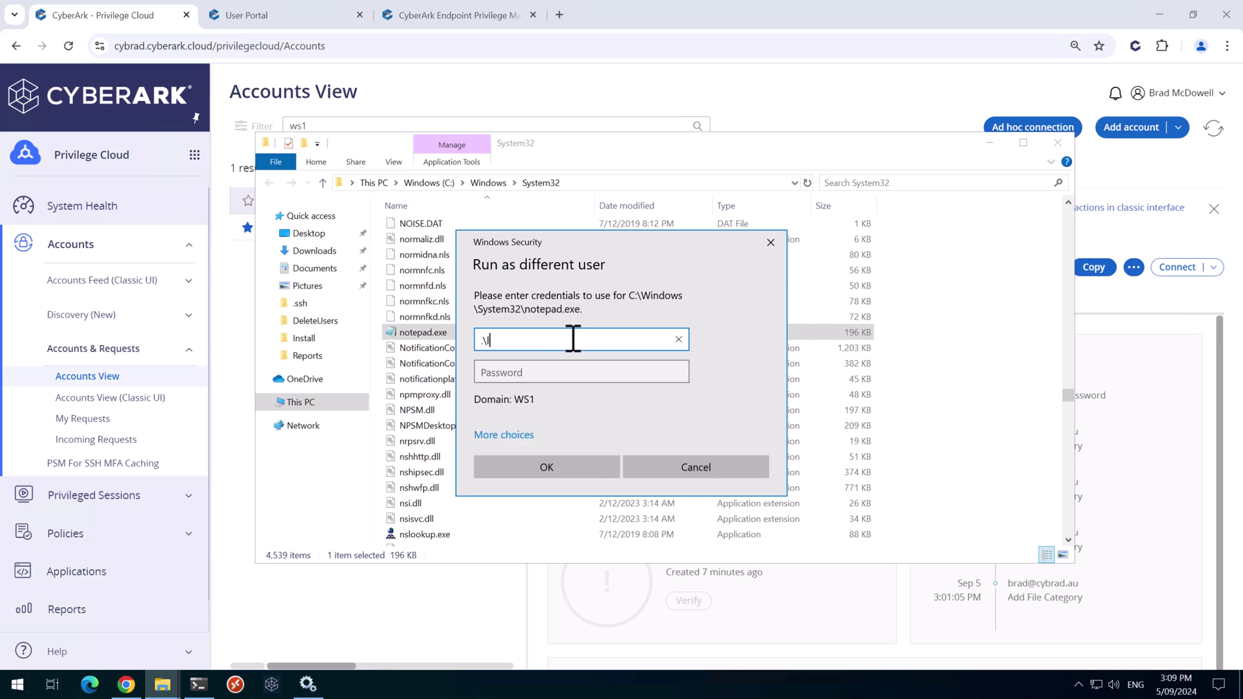
{"action": "type", "text": "ladmin"}
{"action": "left_click", "coordinate": [631, 371]}
{"action": "key", "text": "ctrl+v"}
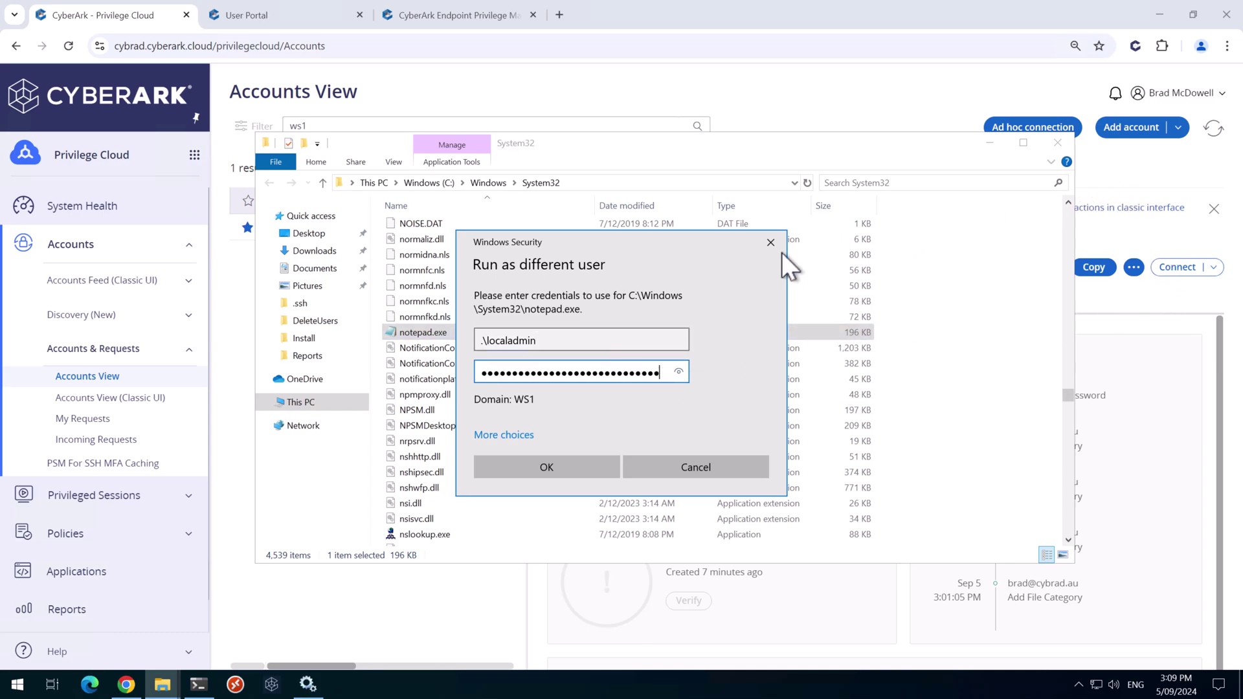
{"action": "left_click", "coordinate": [580, 467]}
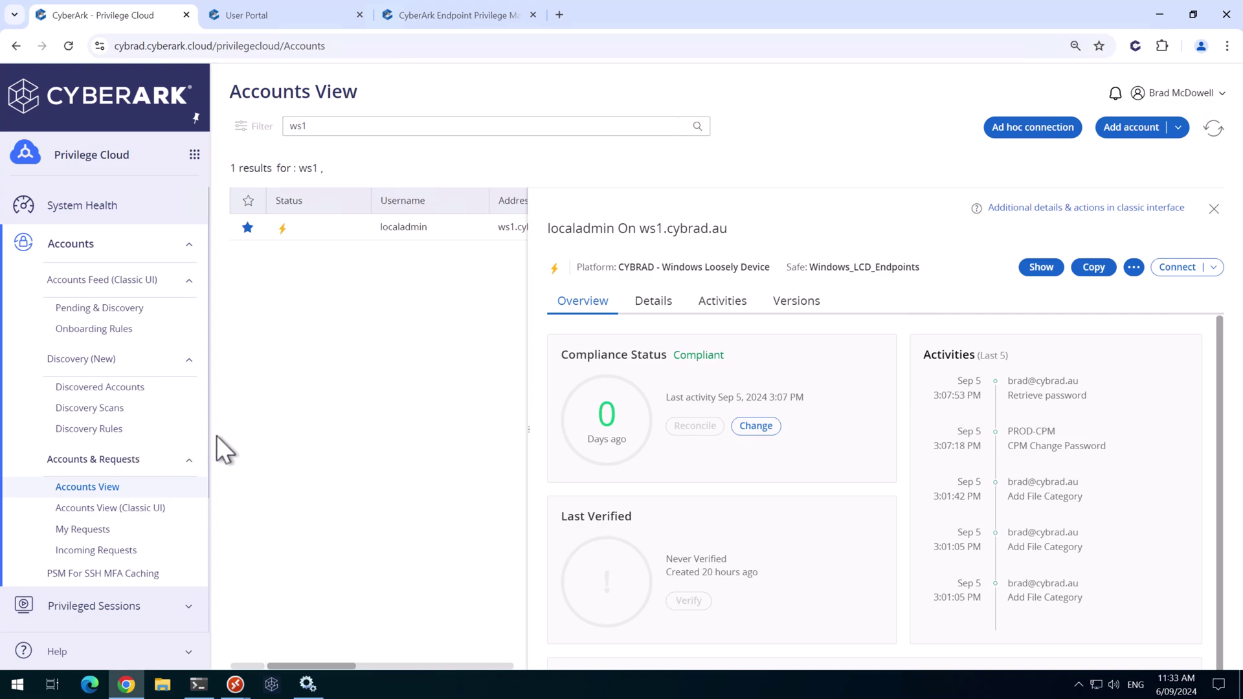
Open the 'Discover local accounts using EPM' article and review its 'Note your tenant ID' step
{"action": "left_click", "coordinate": [119, 387]}
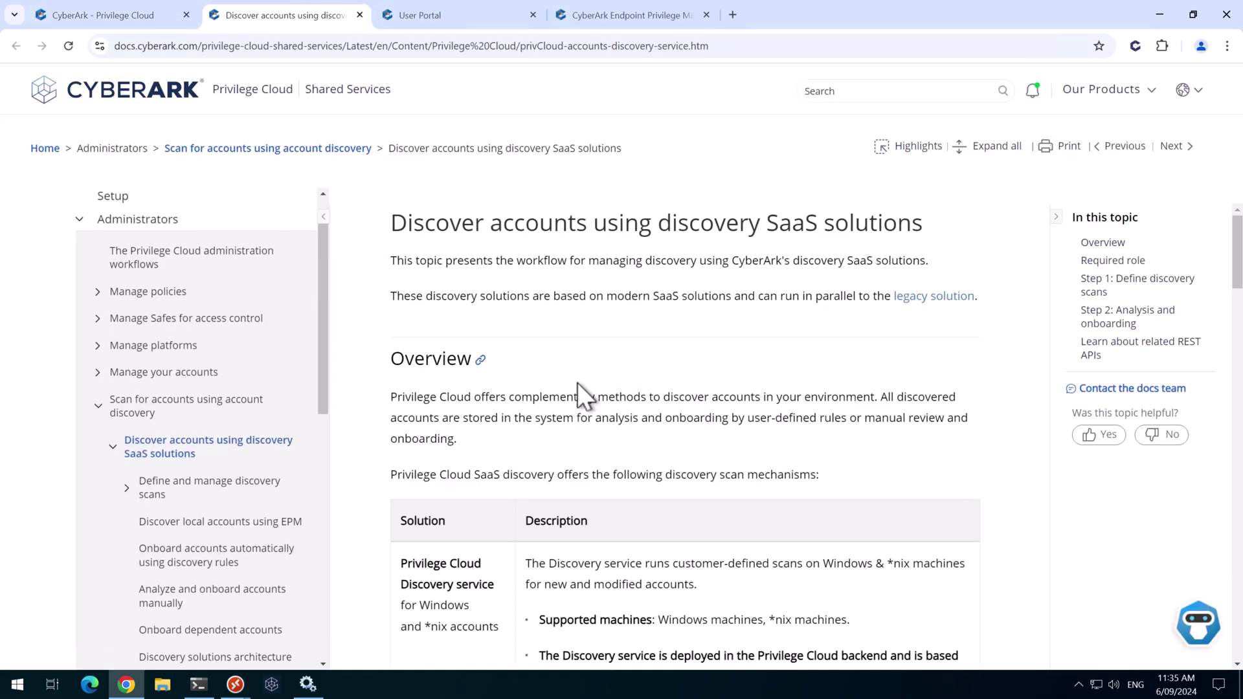
{"action": "scroll", "coordinate": [575, 384], "scroll_direction": "down", "scroll_amount": 15}
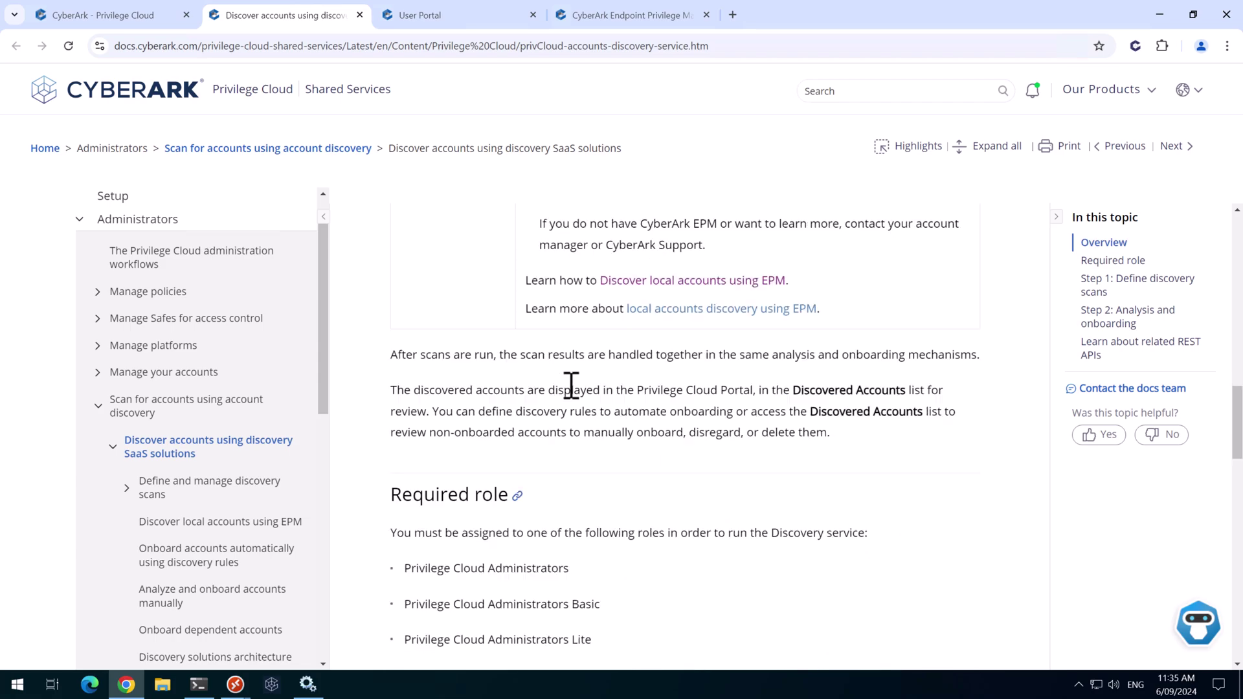
{"action": "scroll", "coordinate": [571, 384], "scroll_direction": "up", "scroll_amount": 1}
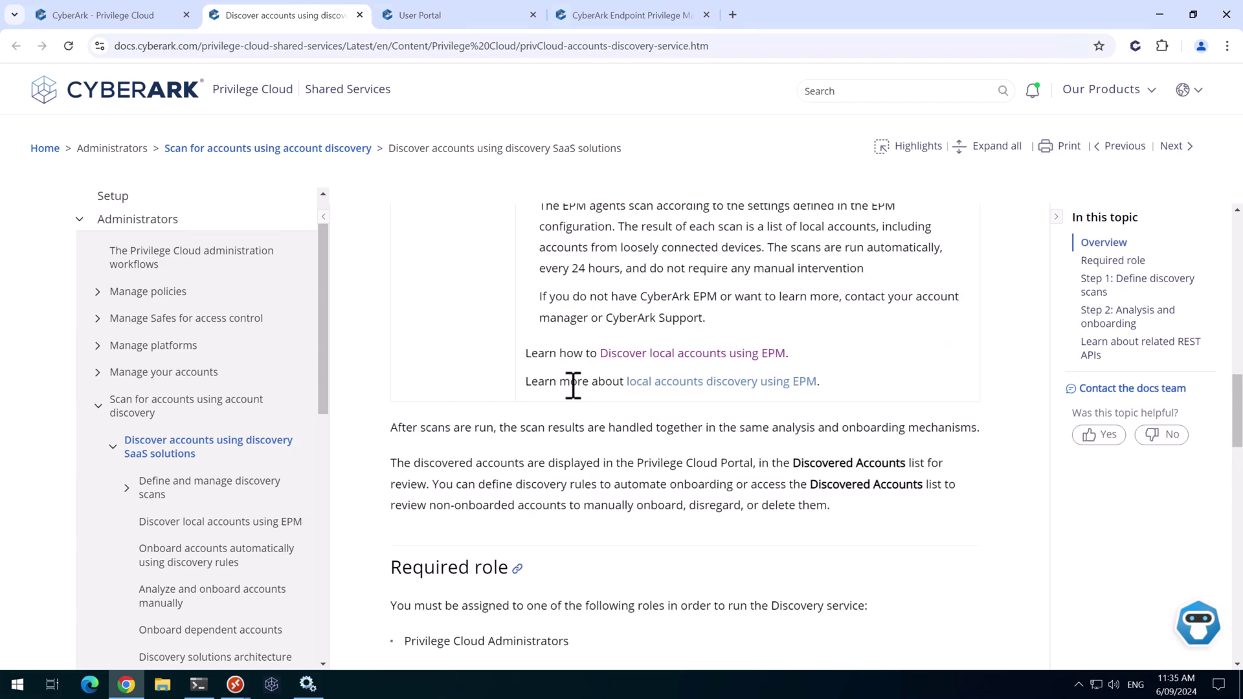
{"action": "left_click", "coordinate": [672, 355]}
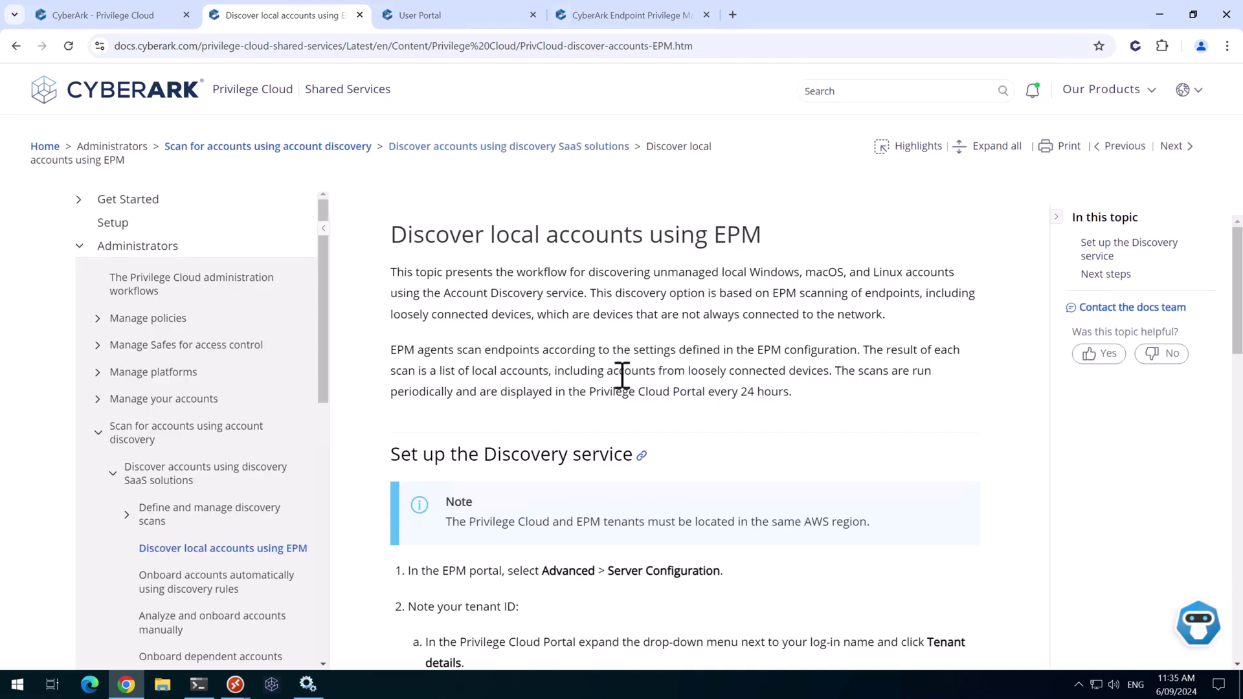
{"action": "scroll", "coordinate": [545, 392], "scroll_direction": "down", "scroll_amount": 5}
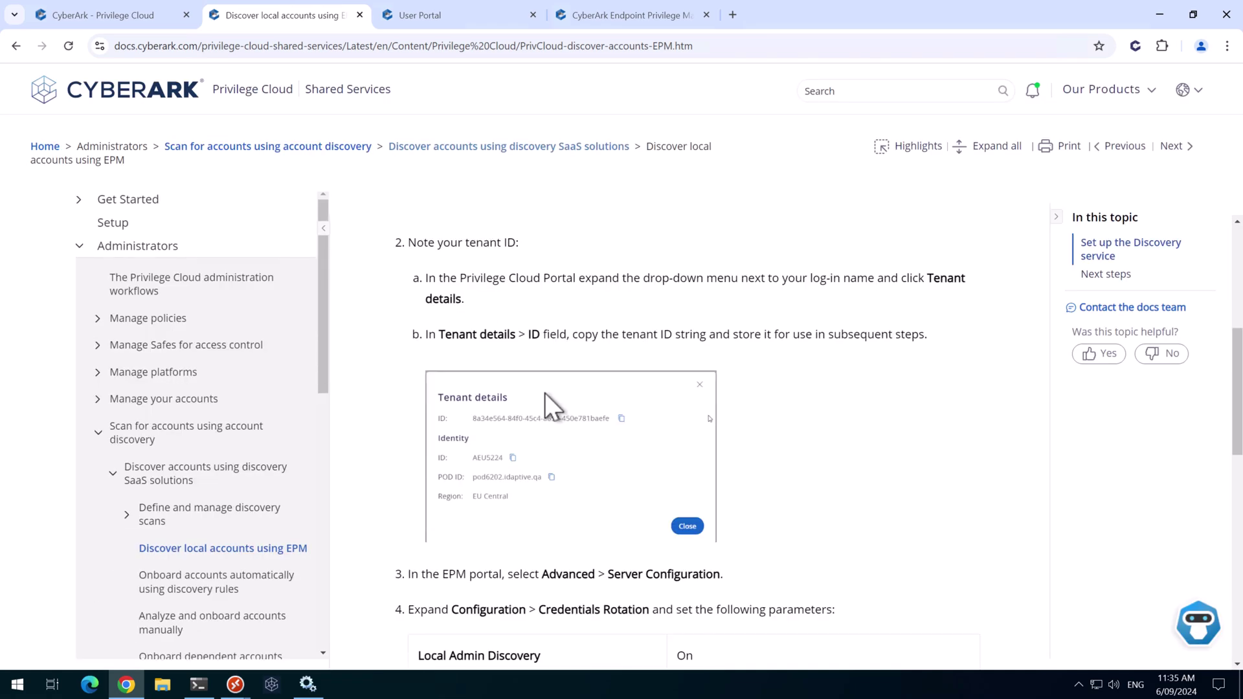
{"action": "scroll", "coordinate": [545, 393], "scroll_direction": "up", "scroll_amount": 1}
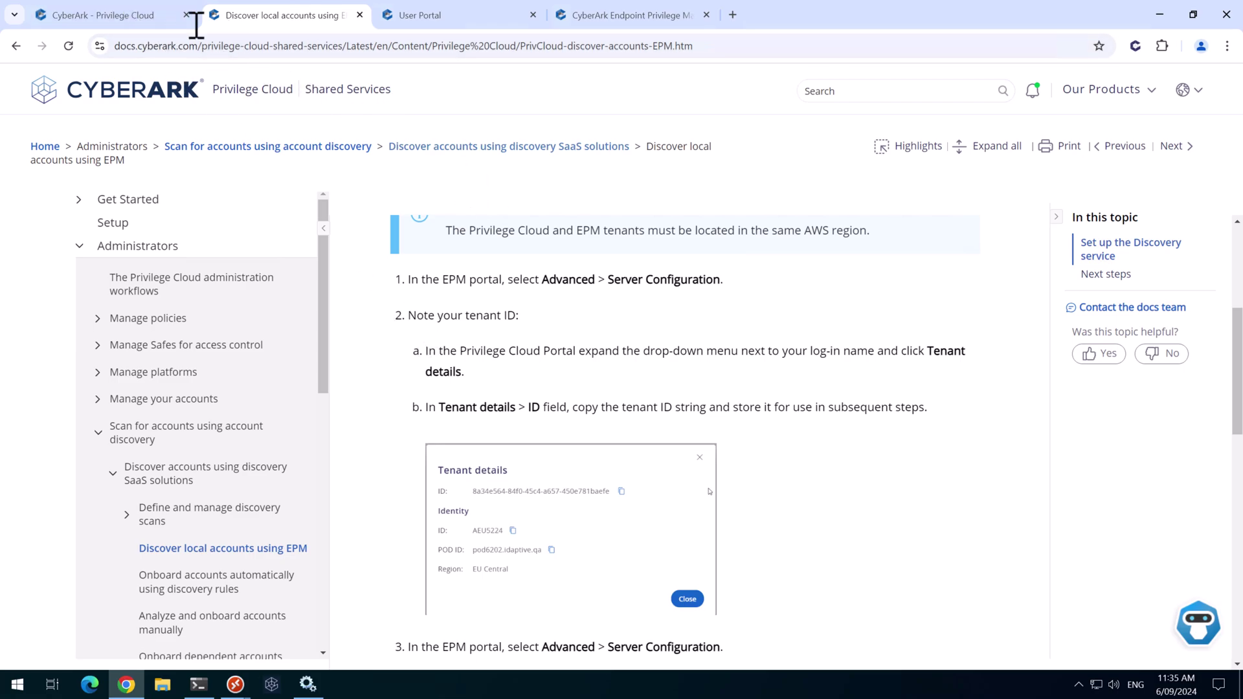
Look up the tenant ID in Privilege Cloud's tenant details from the user menu, then close them
{"action": "left_click", "coordinate": [129, 14]}
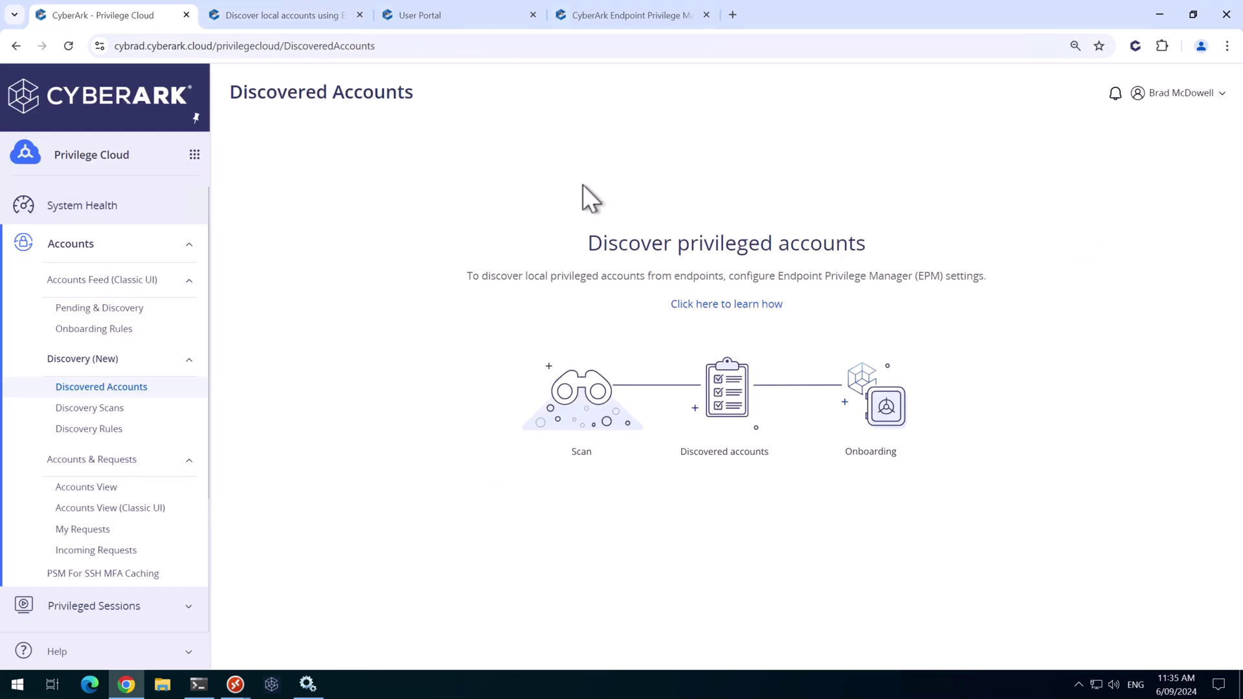
{"action": "left_click", "coordinate": [1185, 96]}
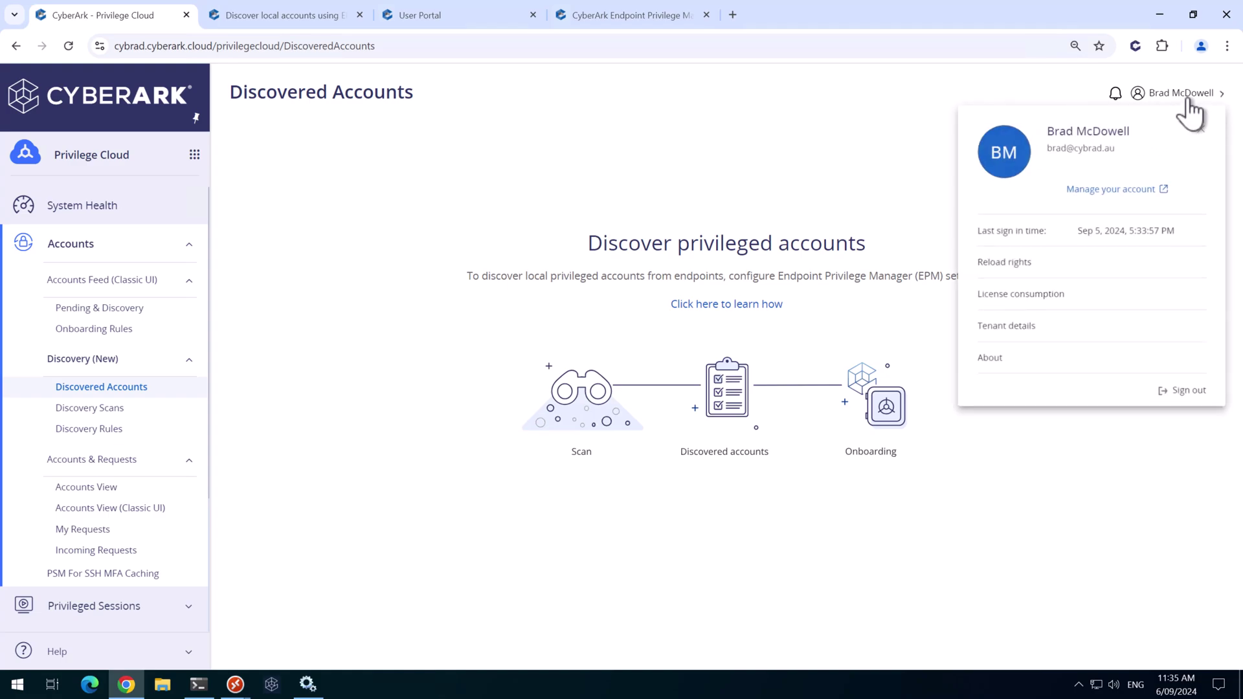
{"action": "left_click", "coordinate": [1010, 330]}
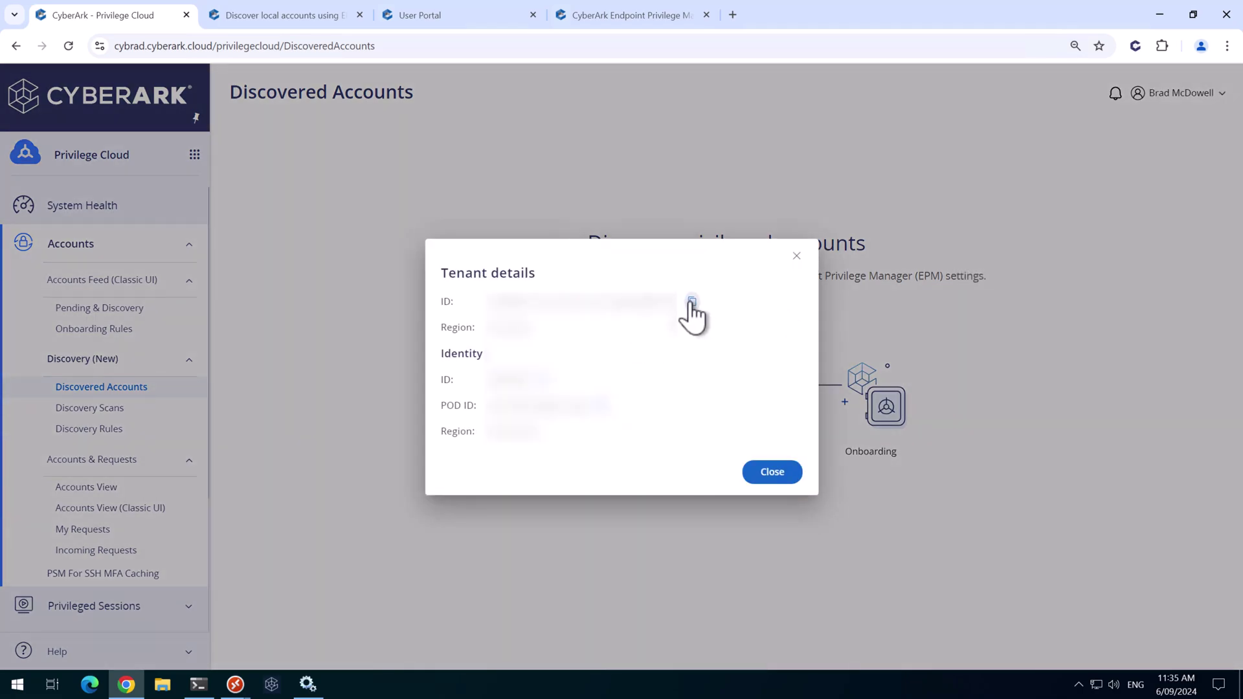
{"action": "left_click", "coordinate": [771, 472]}
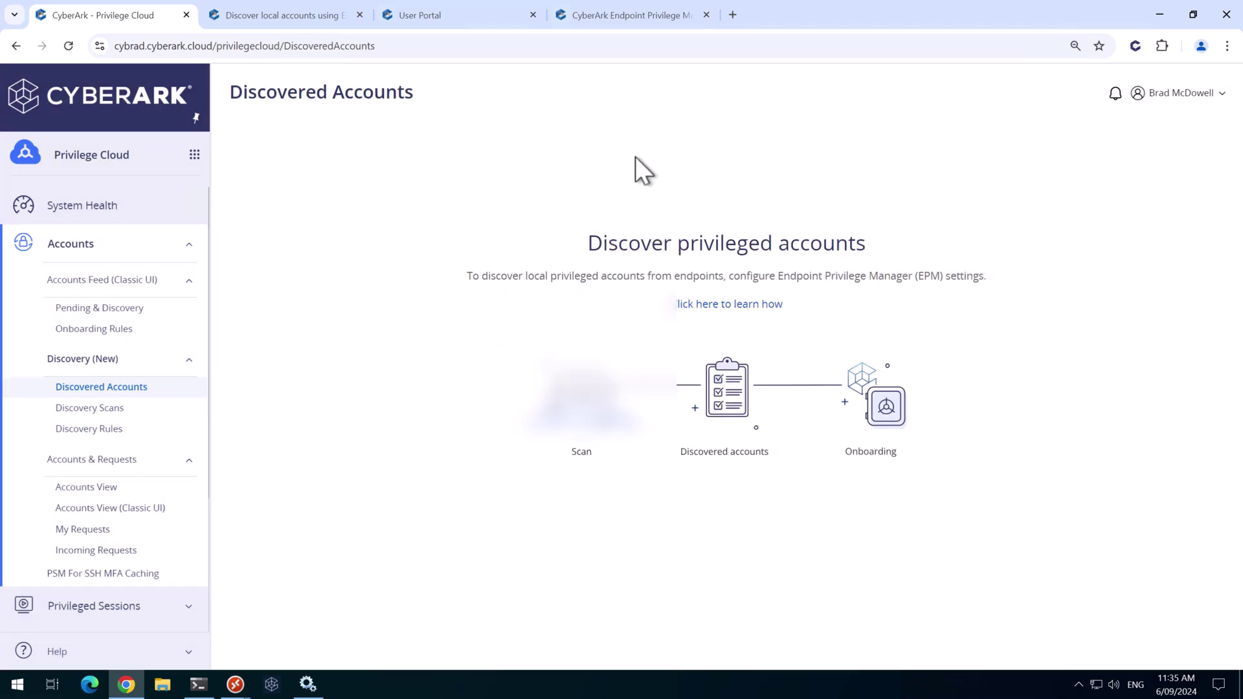
Open Advanced > Server Configuration in the EPM console
{"action": "left_click", "coordinate": [620, 14]}
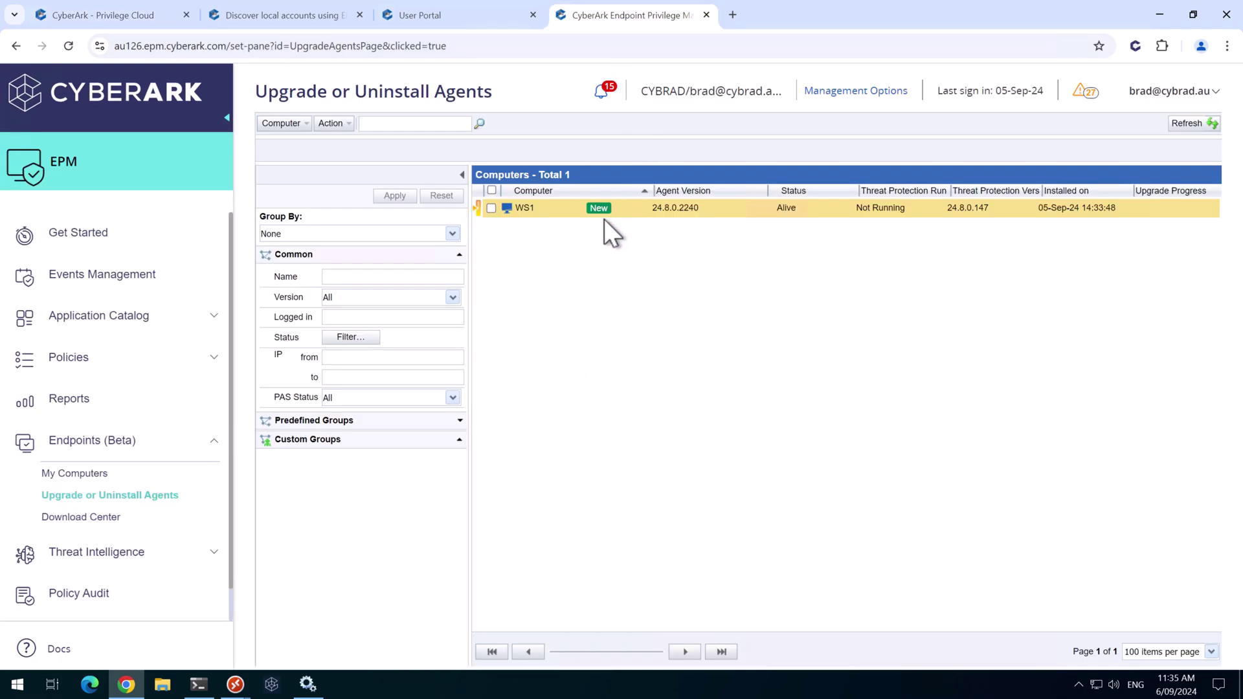
{"action": "scroll", "coordinate": [91, 547], "scroll_direction": "down", "scroll_amount": 1}
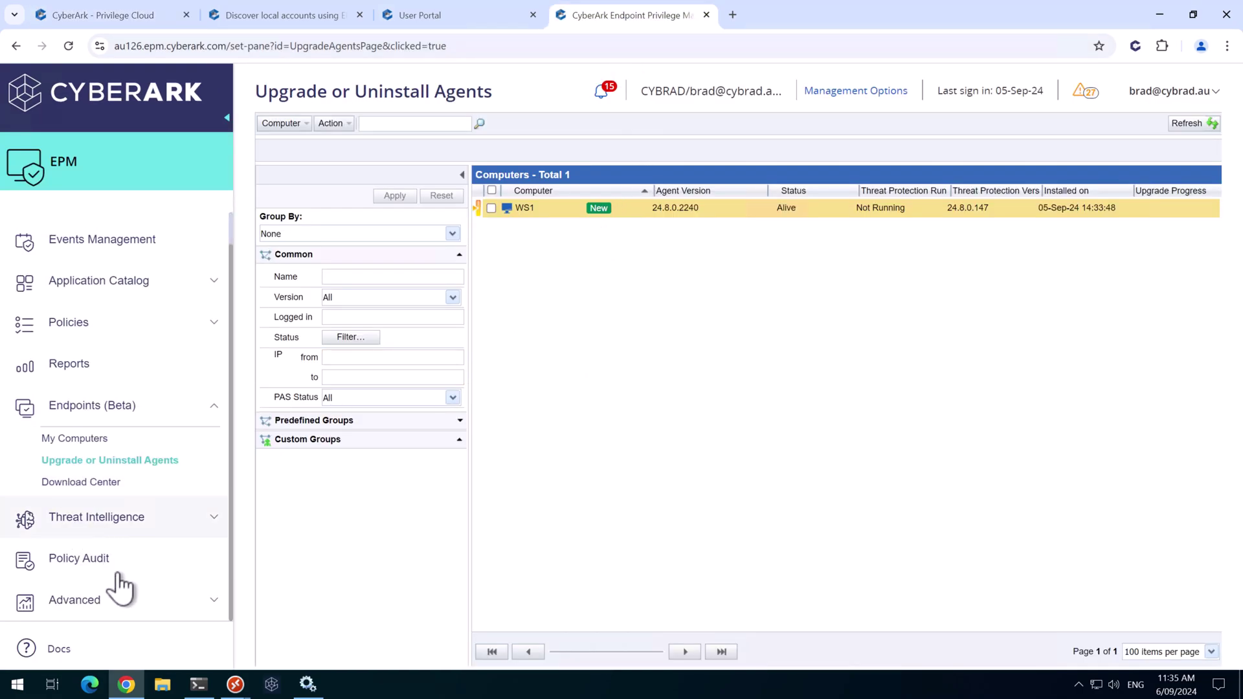
{"action": "left_click", "coordinate": [158, 597]}
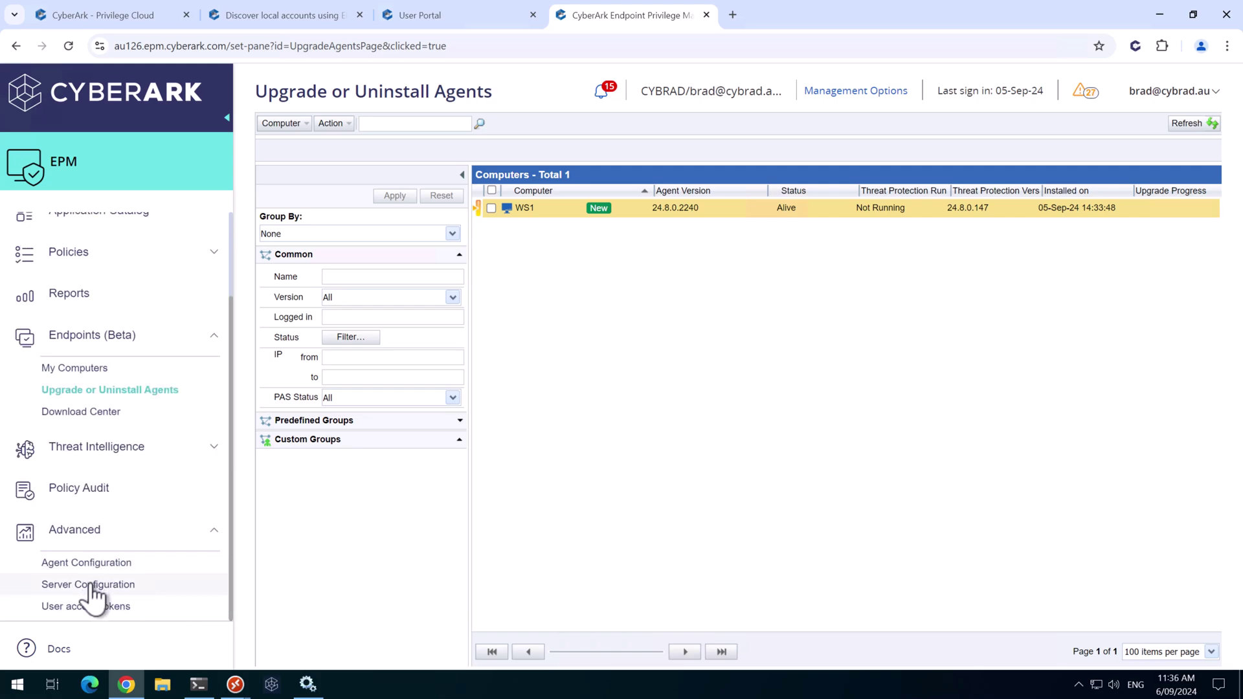
{"action": "left_click", "coordinate": [96, 586]}
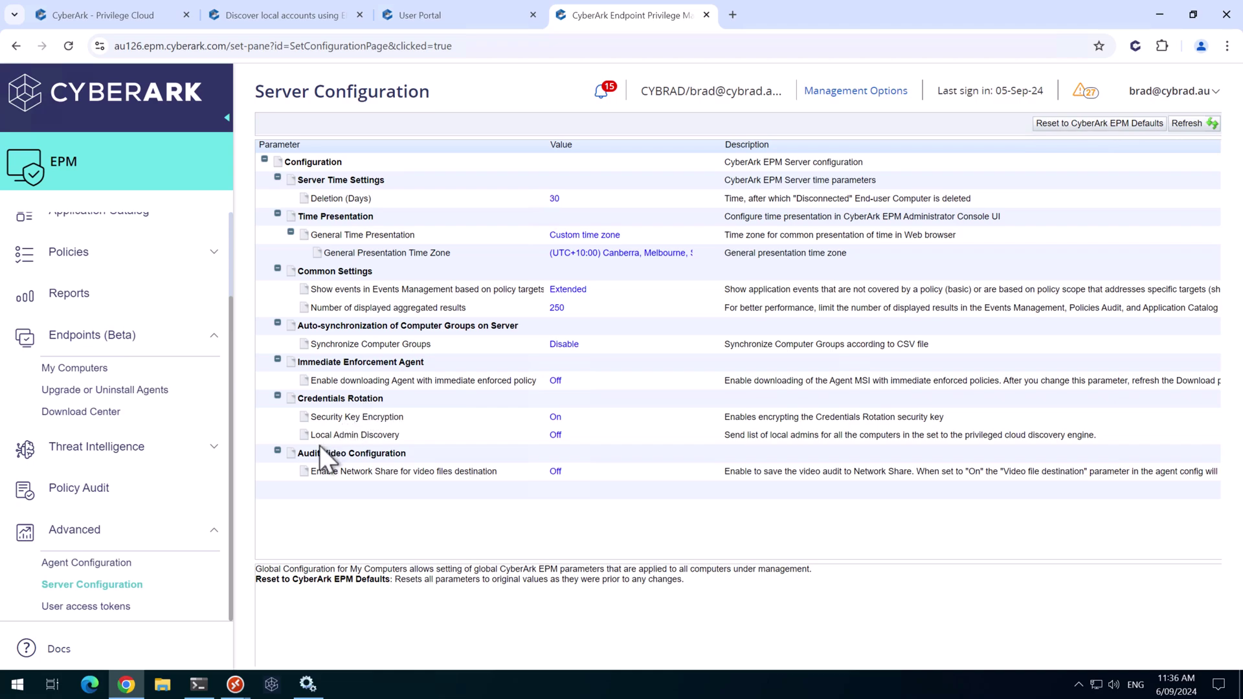
Turn Local Admin Discovery on, paste the Privileged Cloud tenant ID, and save the configuration
{"action": "left_click", "coordinate": [556, 435]}
{"action": "left_click", "coordinate": [576, 451]}
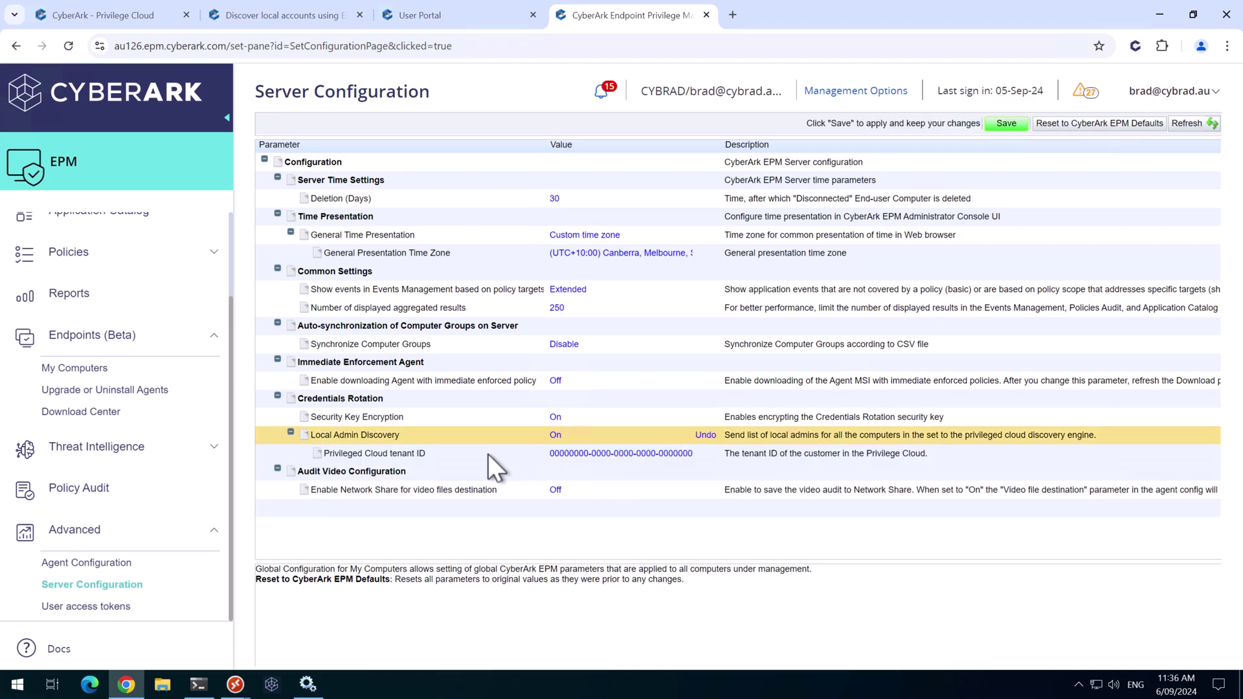
{"action": "left_click", "coordinate": [388, 453]}
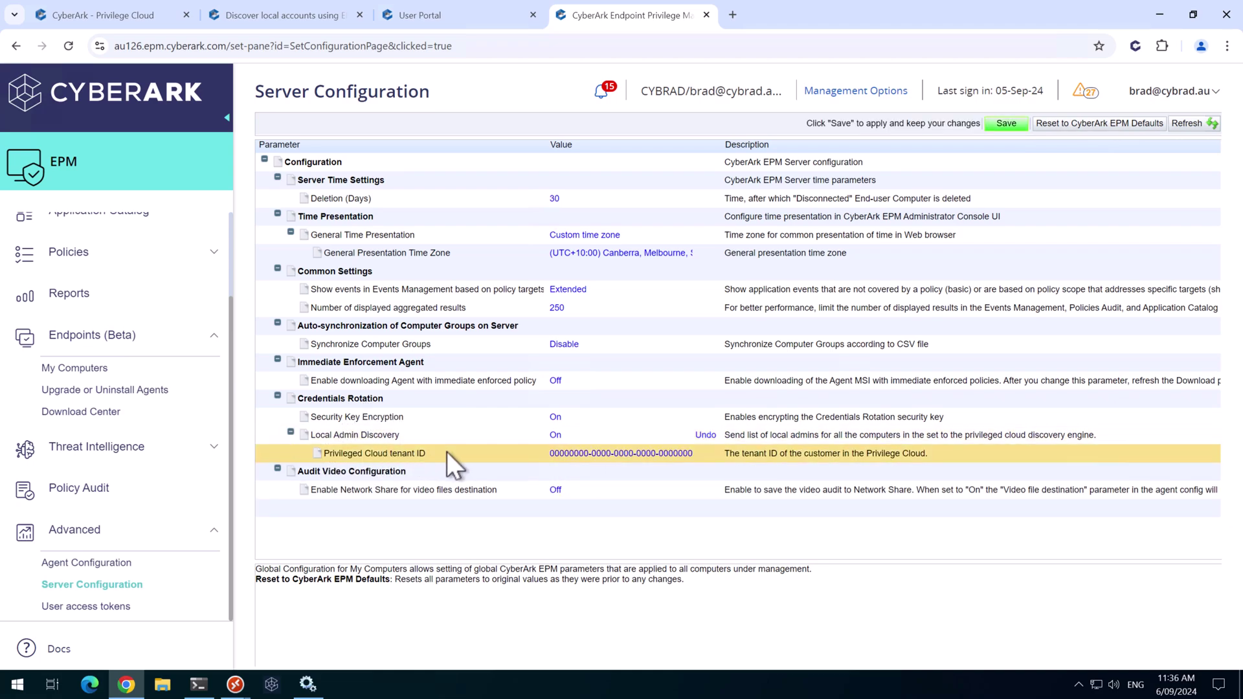
{"action": "left_click", "coordinate": [641, 455]}
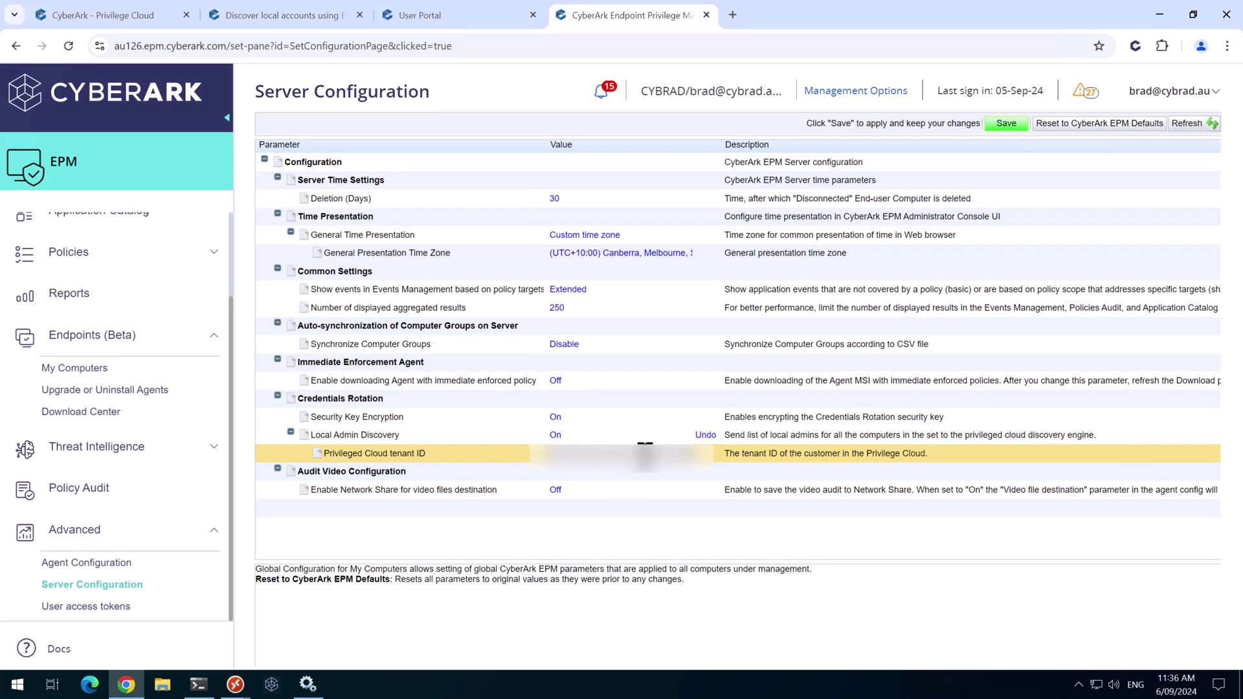
{"action": "key", "text": "ctrl+v"}
{"action": "left_click", "coordinate": [989, 123]}
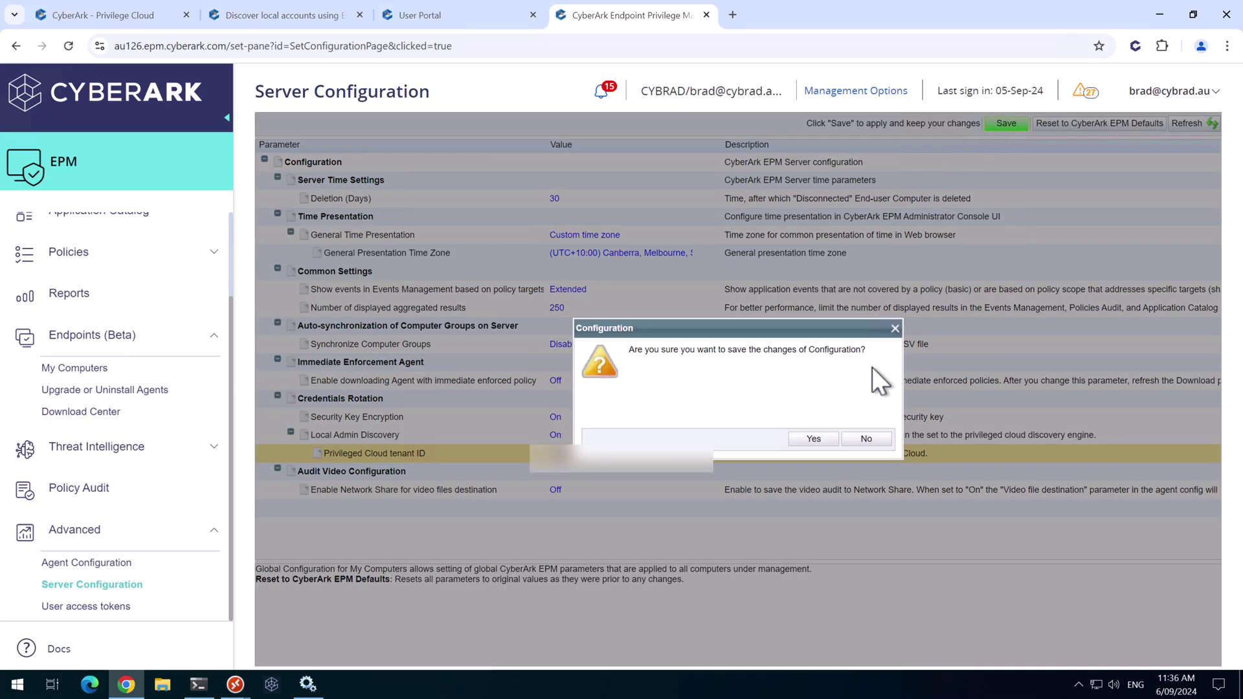
{"action": "left_click", "coordinate": [813, 439]}
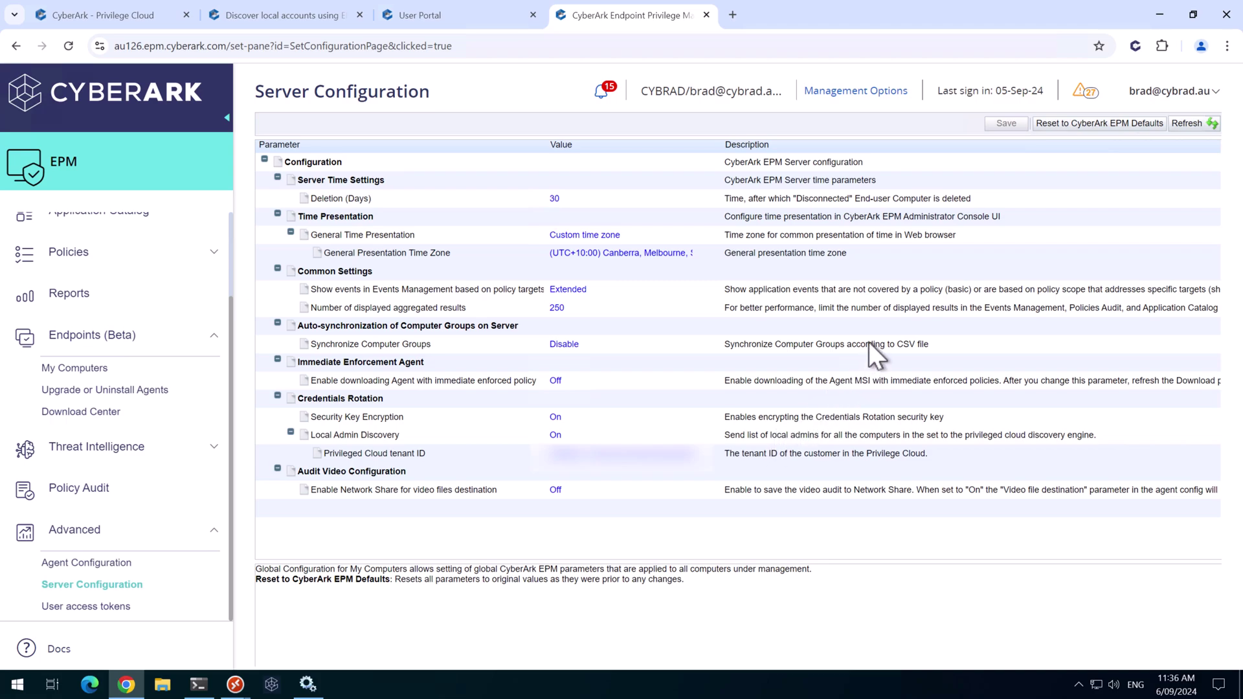
{"action": "left_click", "coordinate": [91, 389]}
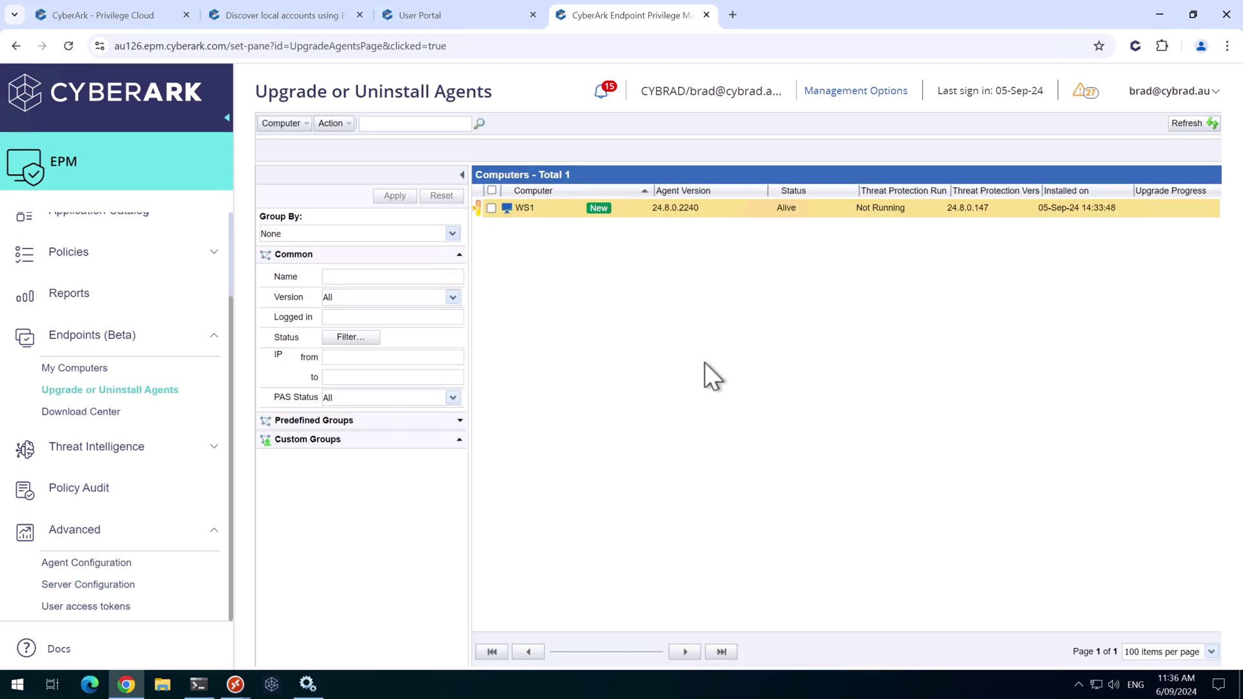
Go to Discovery Rules in Privilege Cloud and add a new rule set
{"action": "left_click", "coordinate": [118, 16]}
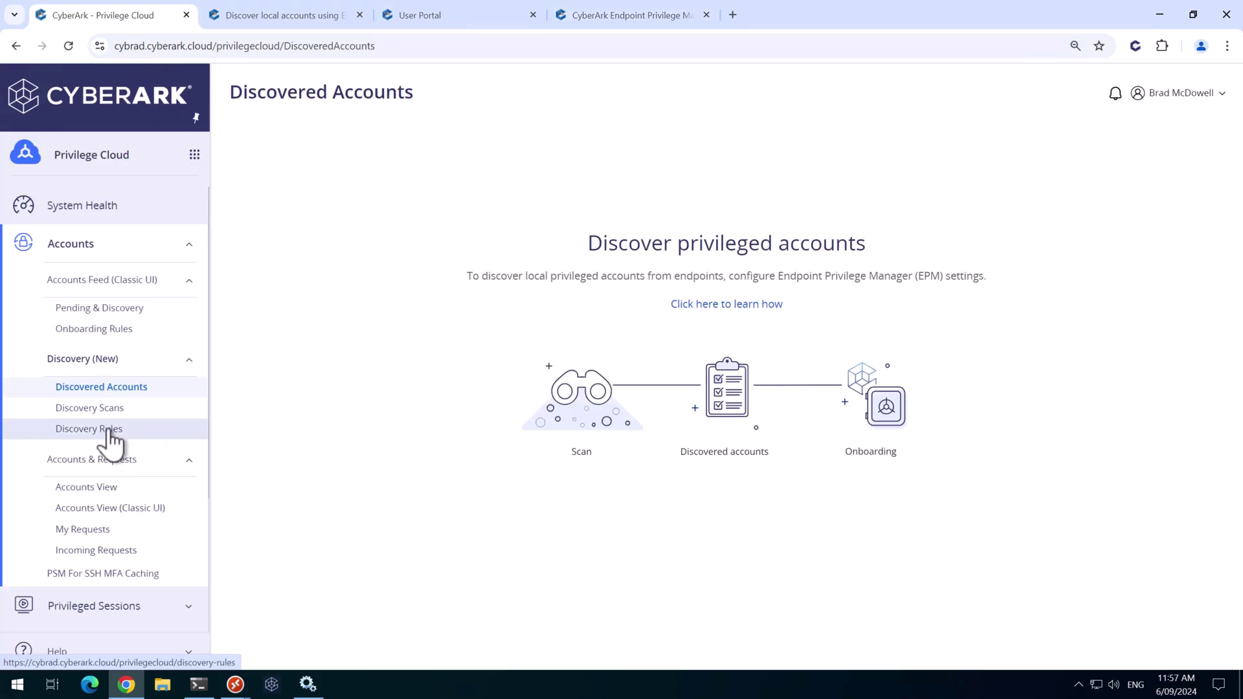
{"action": "left_click", "coordinate": [108, 430]}
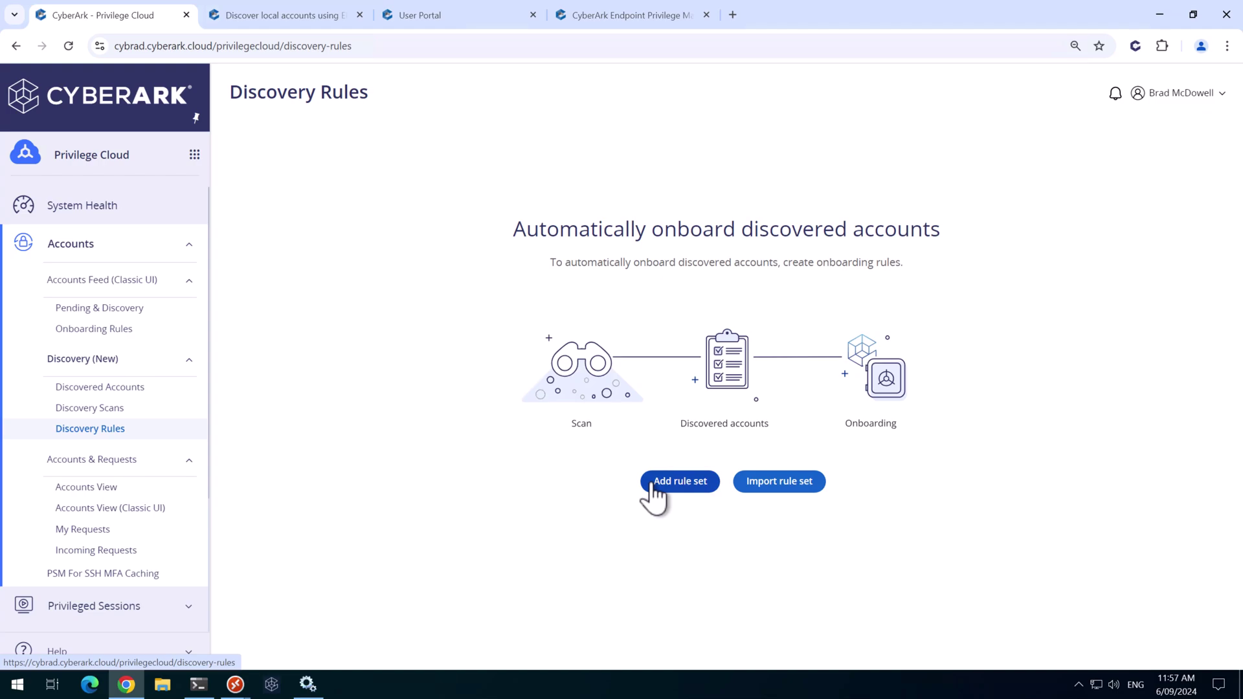
{"action": "left_click", "coordinate": [654, 482]}
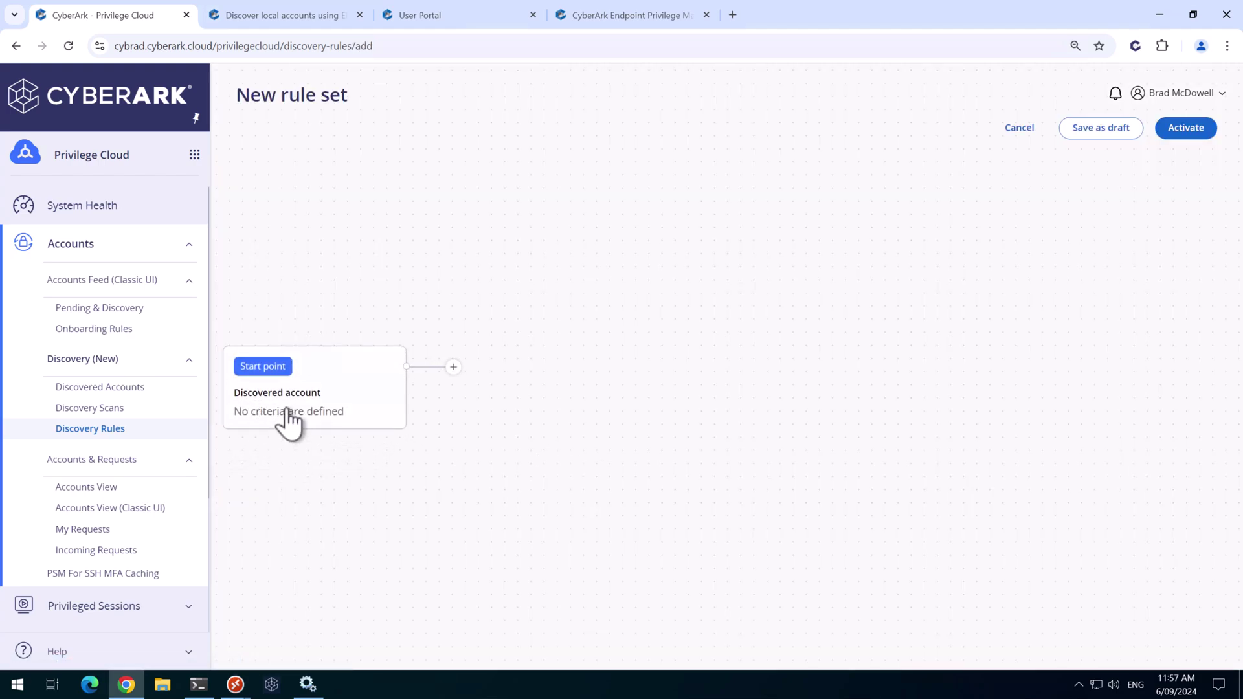
Set the start point criteria to Type Windows and Subtype Loosely
{"action": "left_click", "coordinate": [288, 419]}
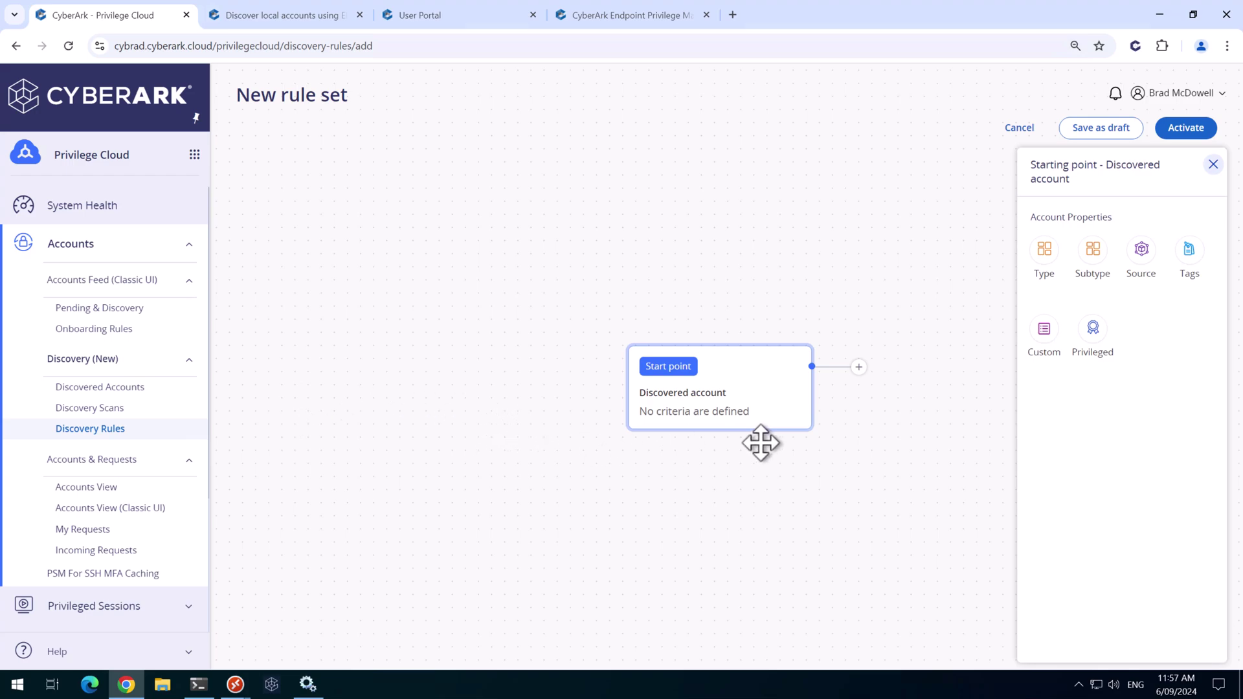
{"action": "left_click", "coordinate": [1044, 259]}
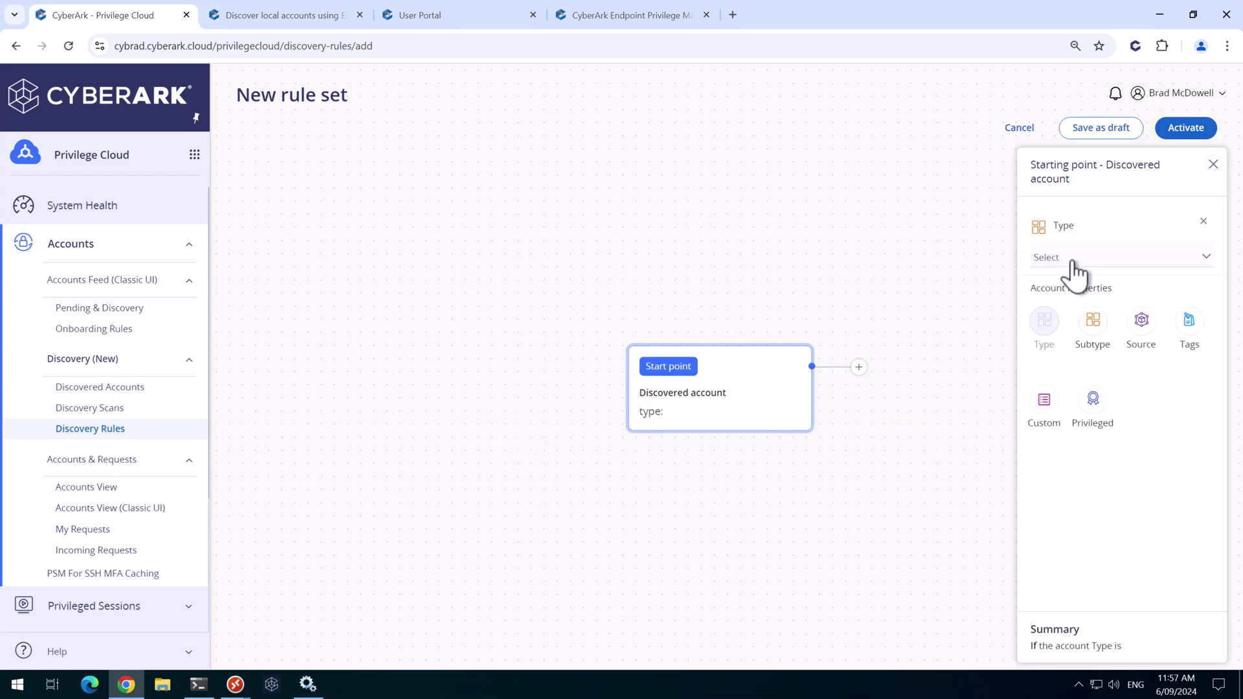
{"action": "left_click", "coordinate": [1072, 259]}
{"action": "left_click", "coordinate": [1062, 279]}
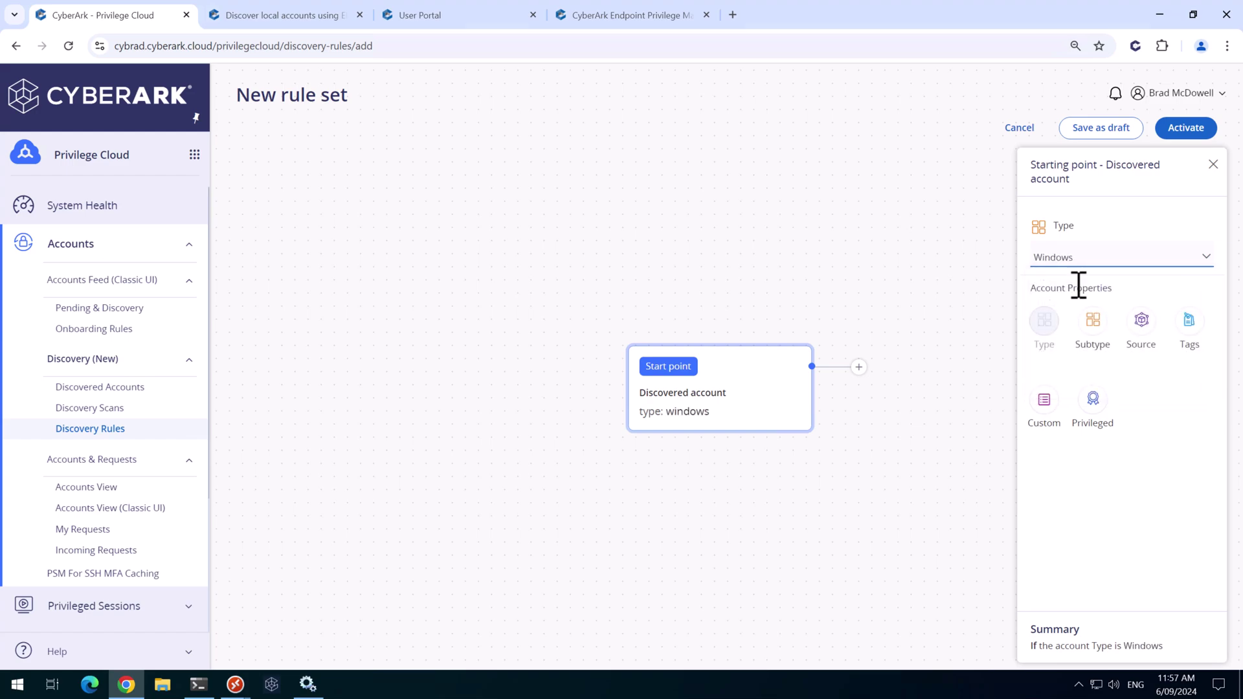
{"action": "left_click", "coordinate": [1093, 330]}
{"action": "left_click", "coordinate": [1085, 324]}
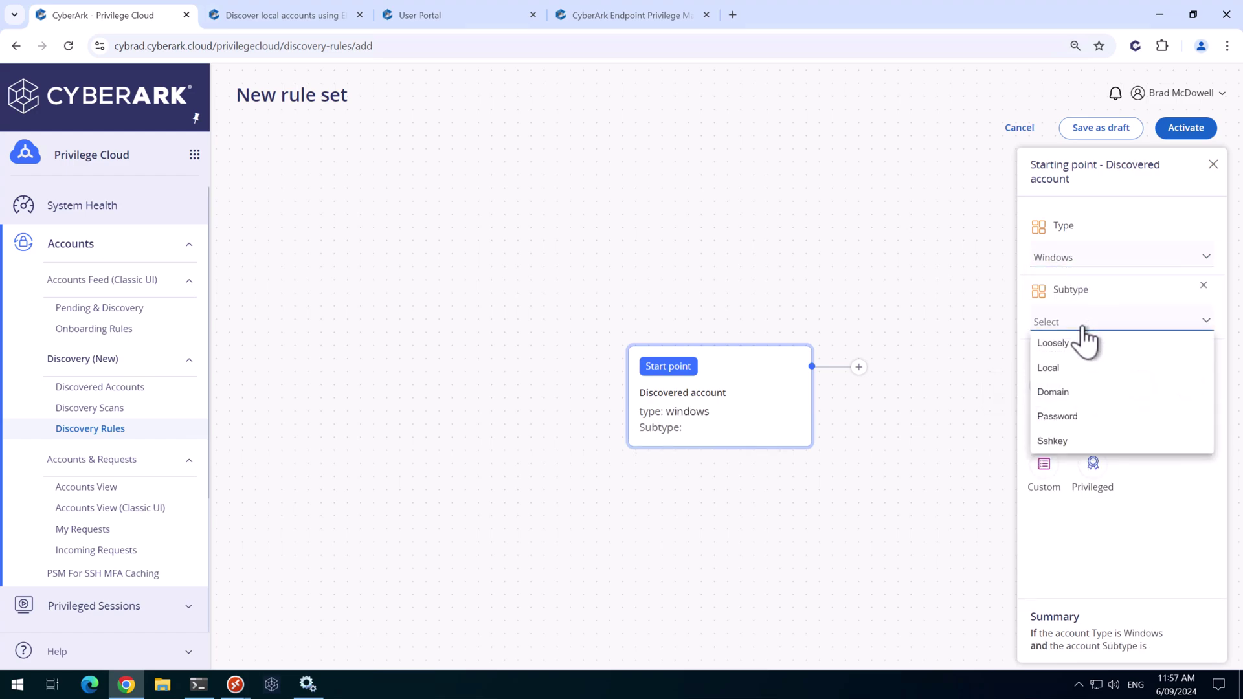
{"action": "left_click", "coordinate": [1062, 344]}
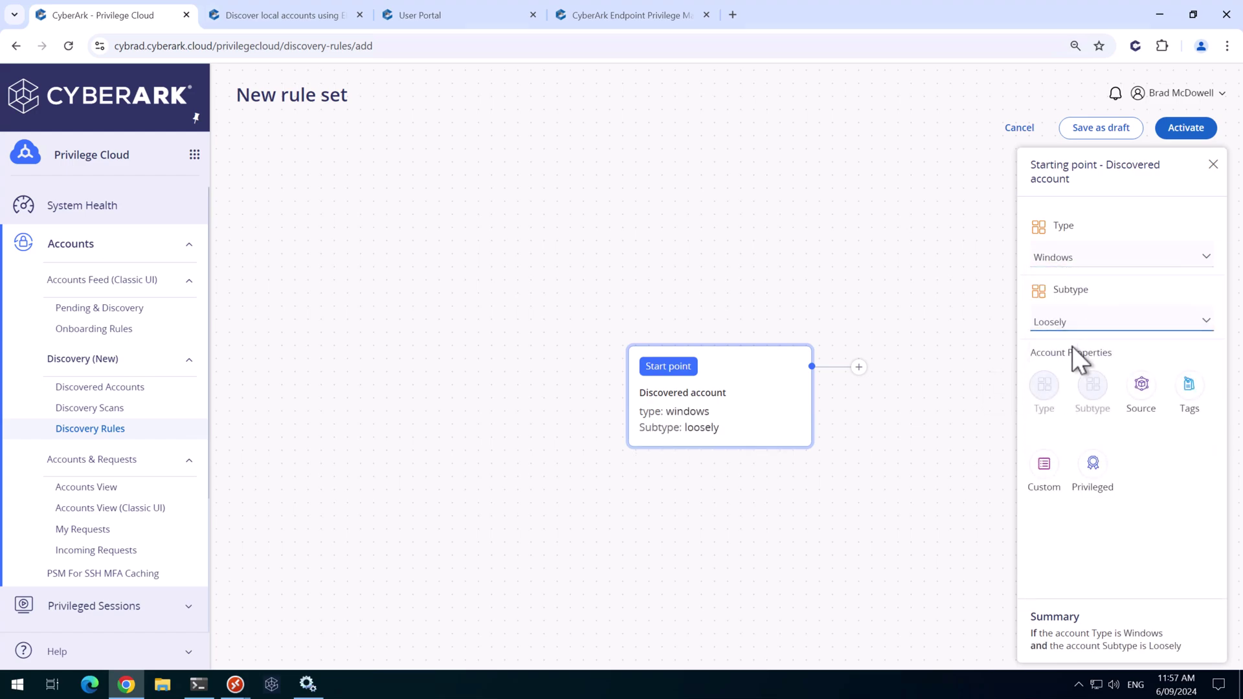
Add a rule whose IF condition requires Privileged = Yes
{"action": "left_click", "coordinate": [859, 368]}
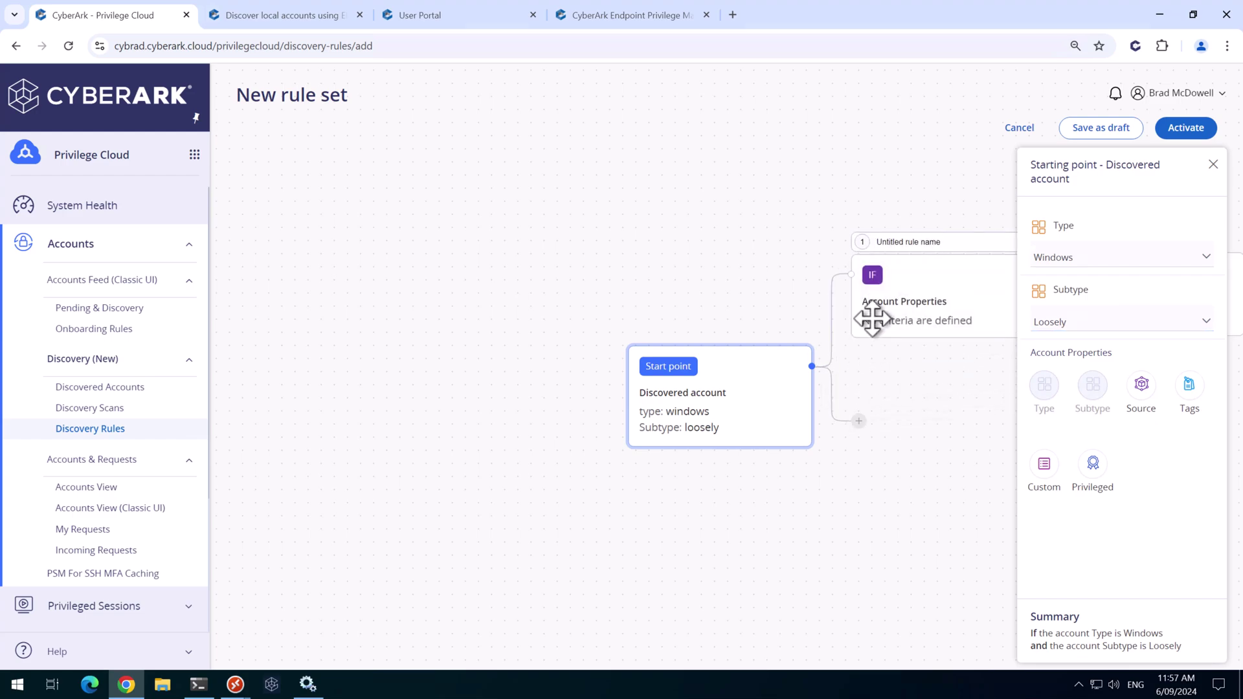
{"action": "left_click_drag", "start_coordinate": [739, 401], "coordinate": [397, 380]}
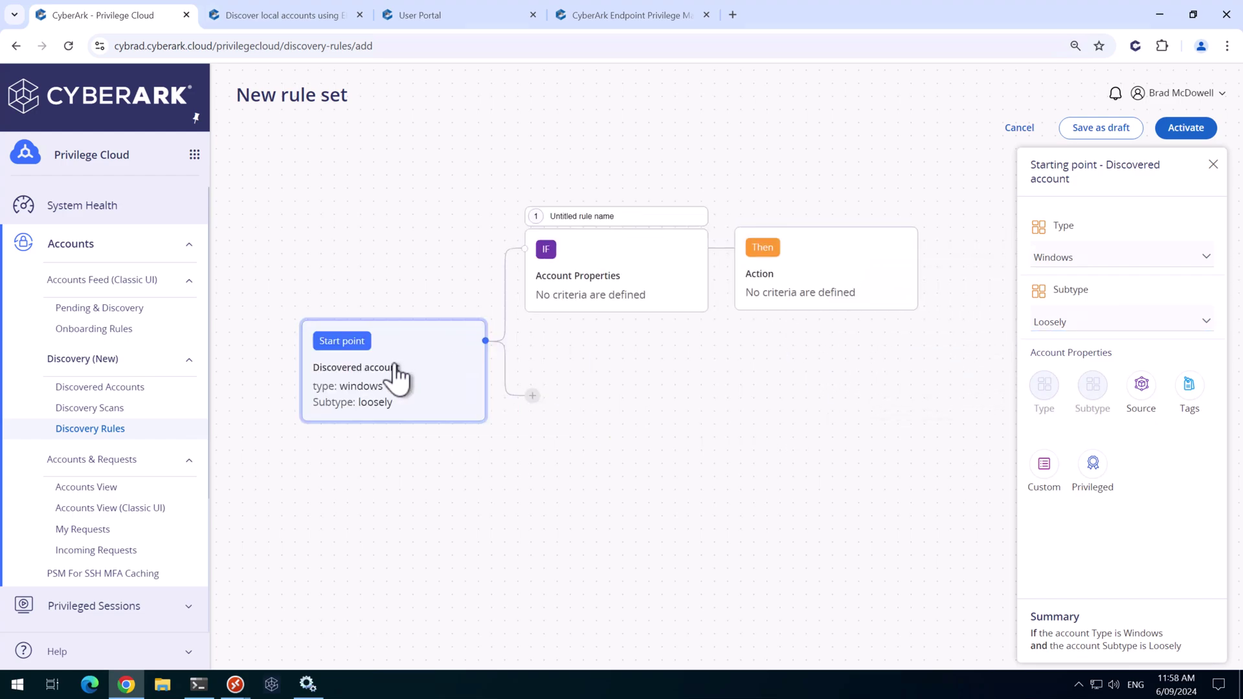
{"action": "left_click", "coordinate": [602, 291]}
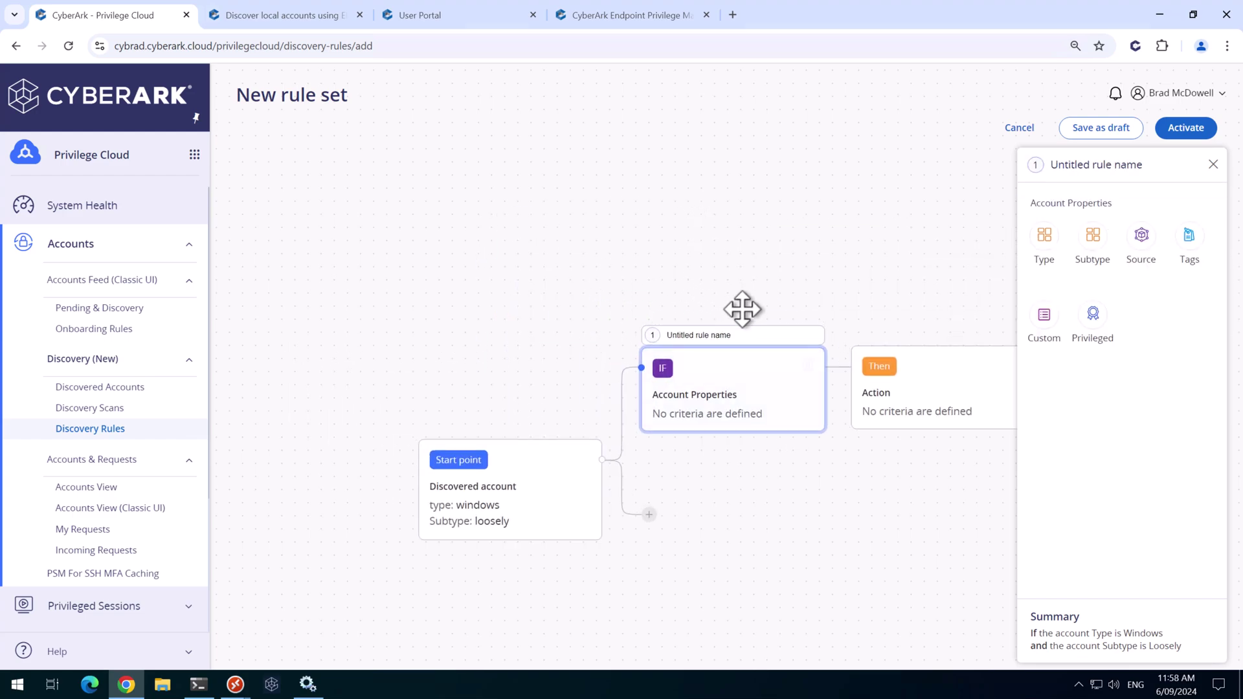
{"action": "left_click", "coordinate": [1094, 315]}
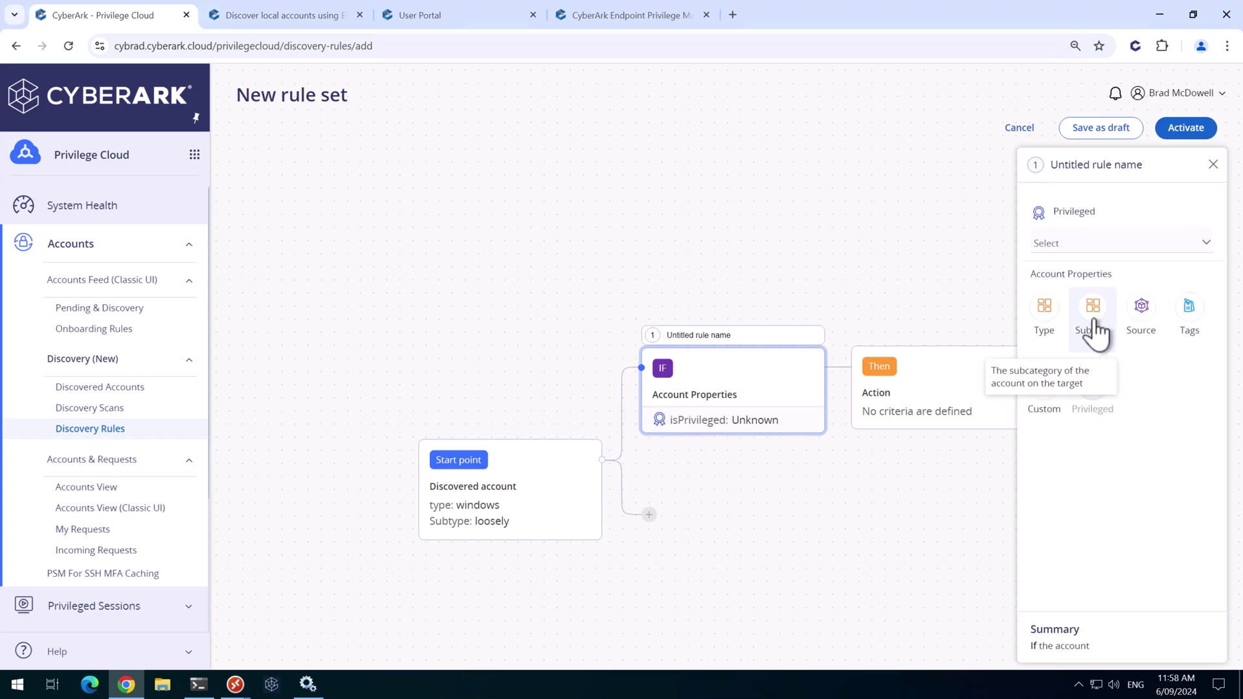
{"action": "left_click", "coordinate": [1195, 246]}
{"action": "left_click", "coordinate": [1046, 266]}
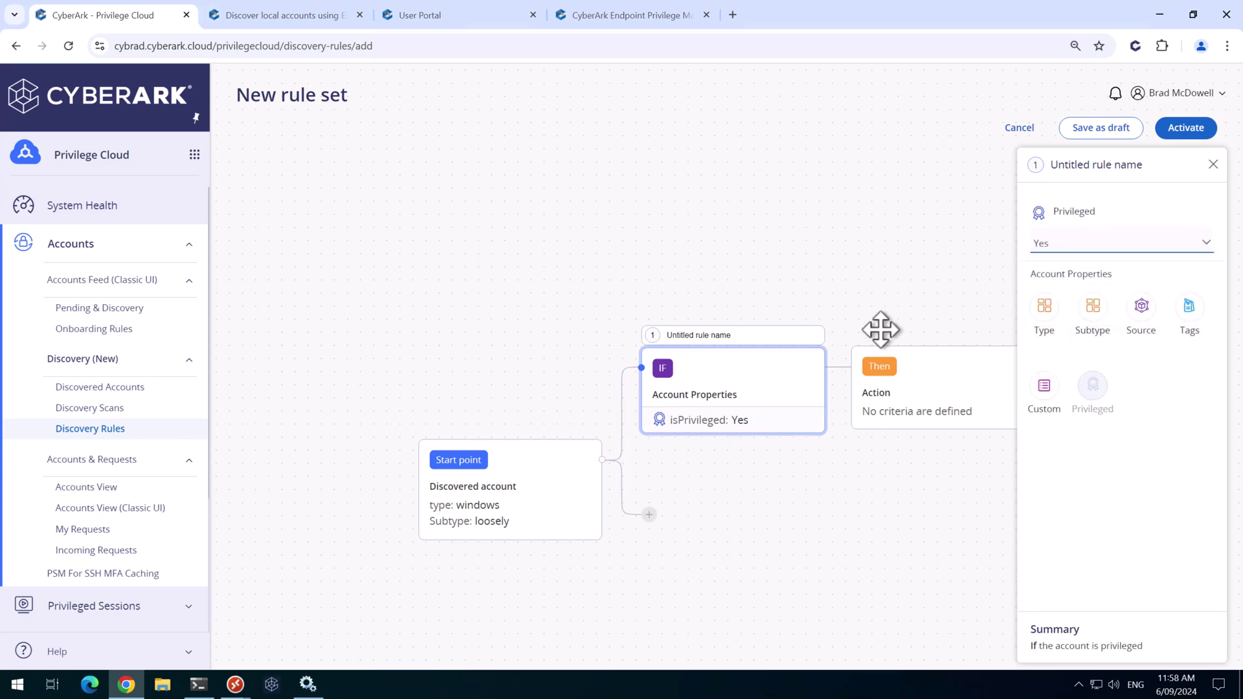
{"action": "left_click", "coordinate": [749, 369]}
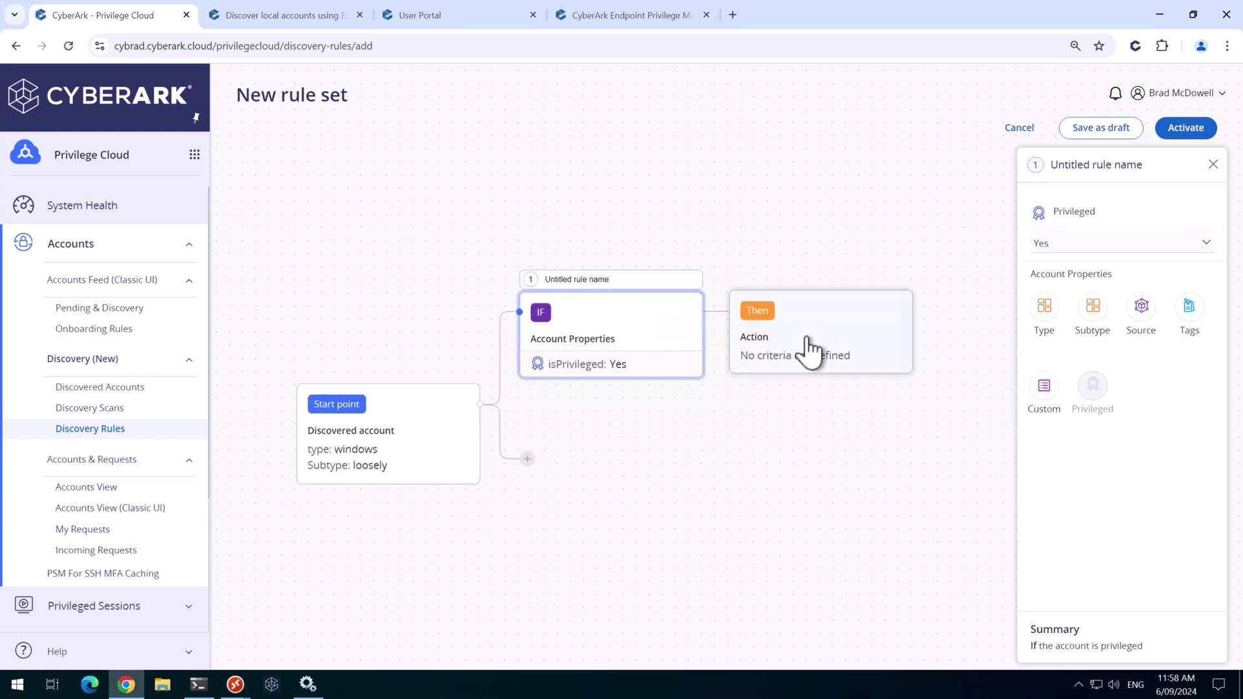
Set the rule's onboarding platform to CYBRAD - Windows Loosely Device
{"action": "left_click", "coordinate": [810, 350]}
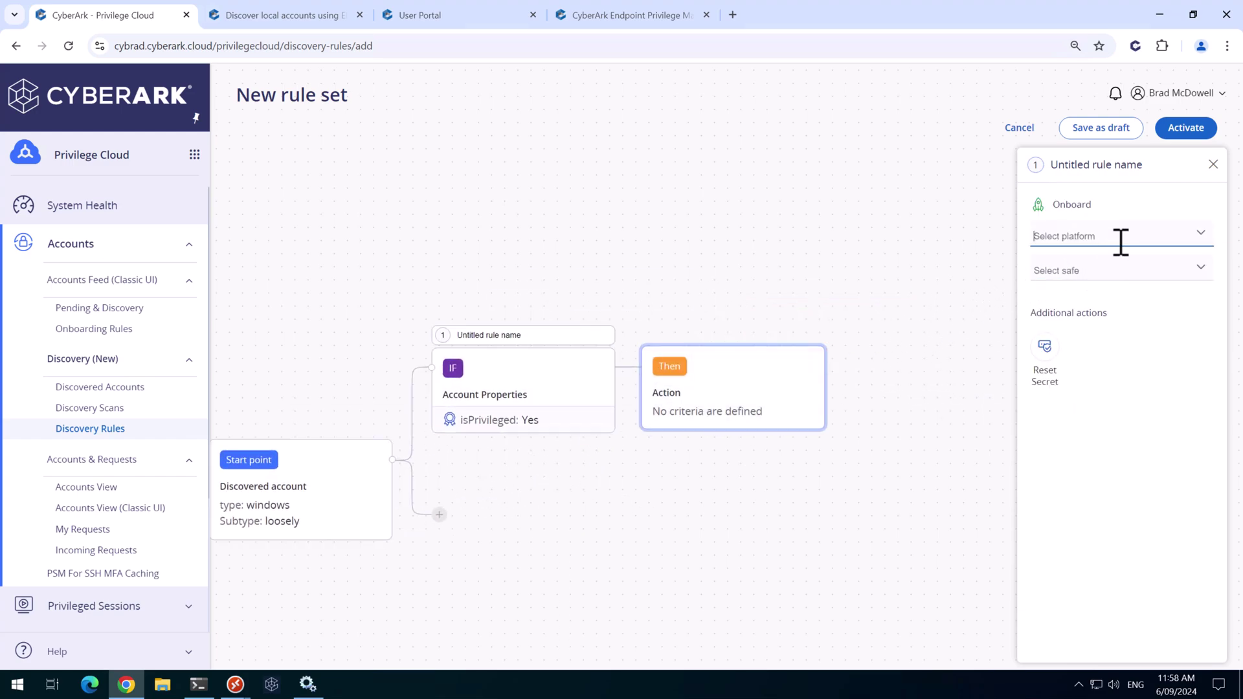
{"action": "type", "text": "Windows"}
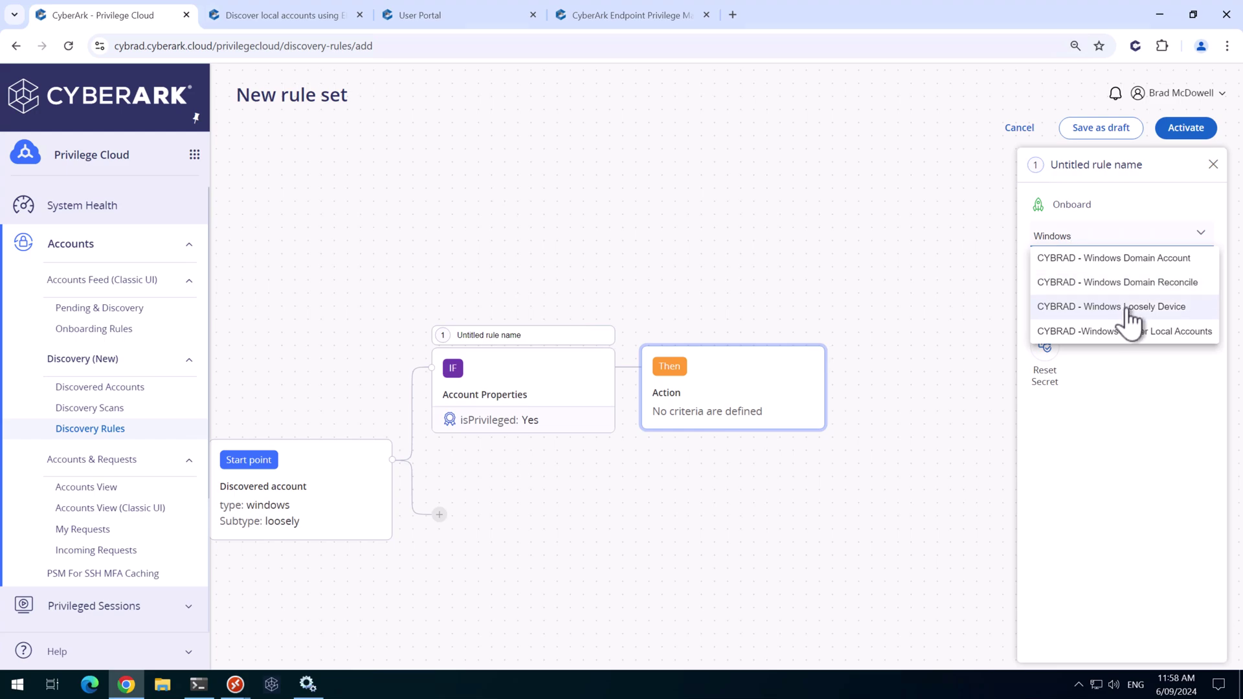
{"action": "left_click", "coordinate": [1130, 308]}
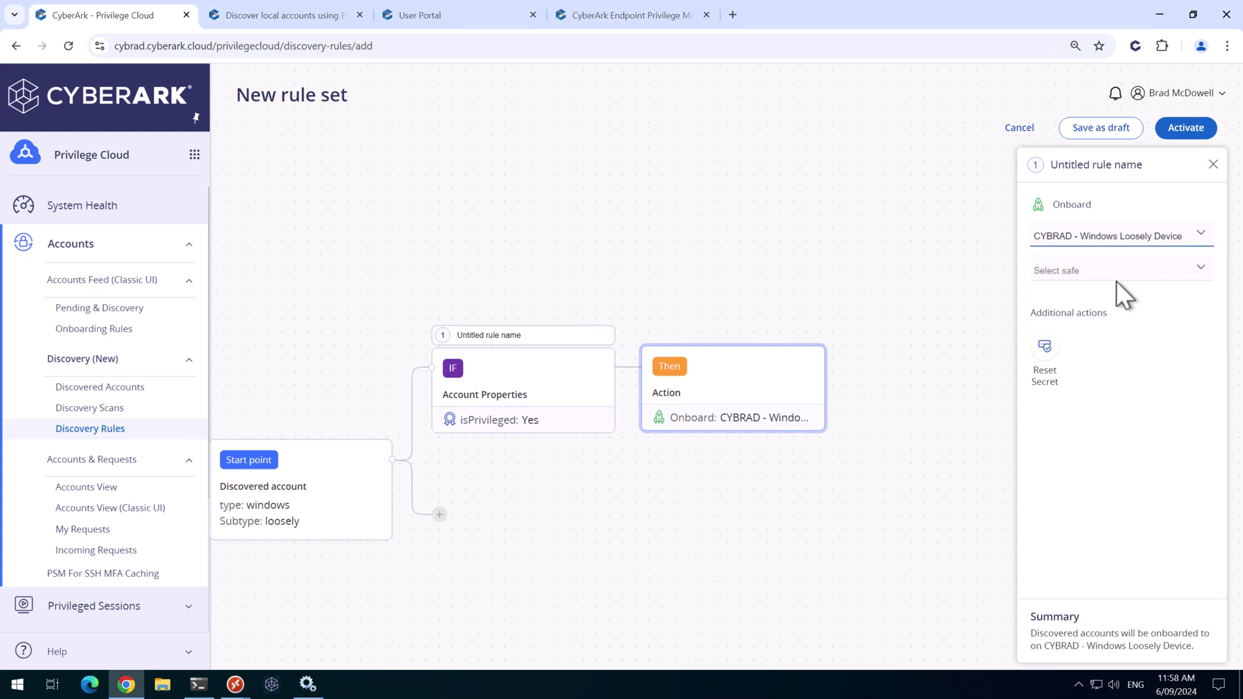
Choose the Windows_LCD_Endpoints safe, add Reset Secret, and activate the rule set
{"action": "left_click", "coordinate": [1120, 275]}
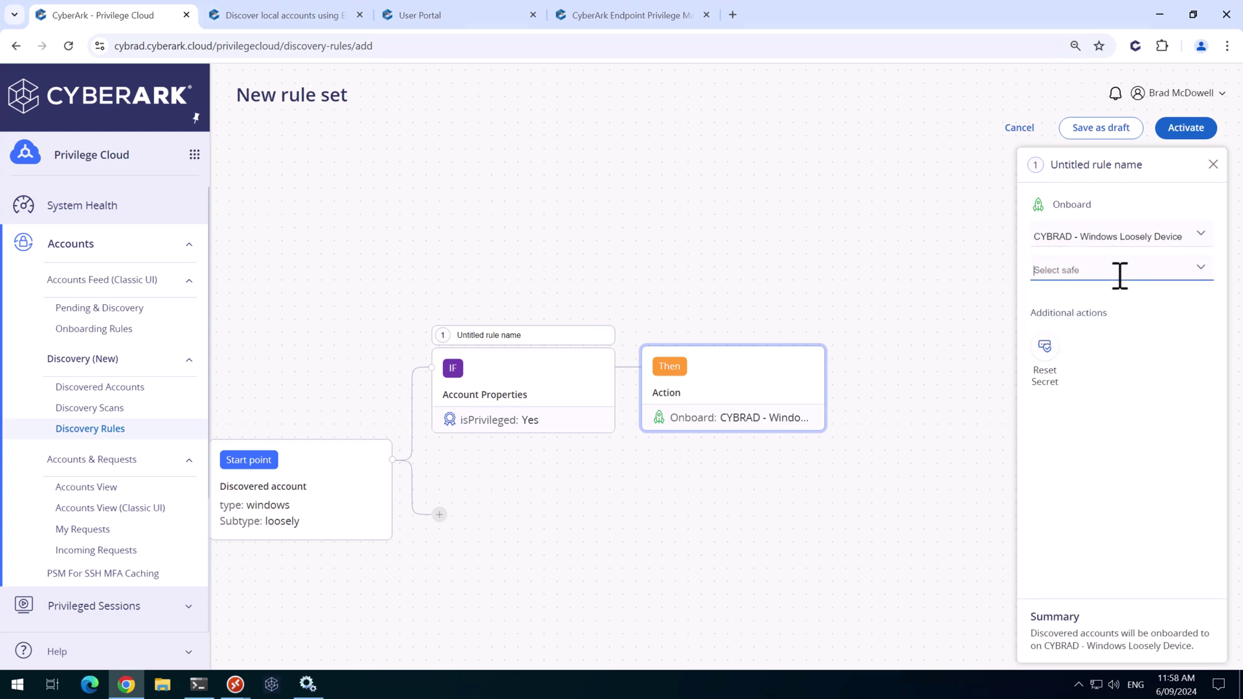
{"action": "type", "text": "windows"}
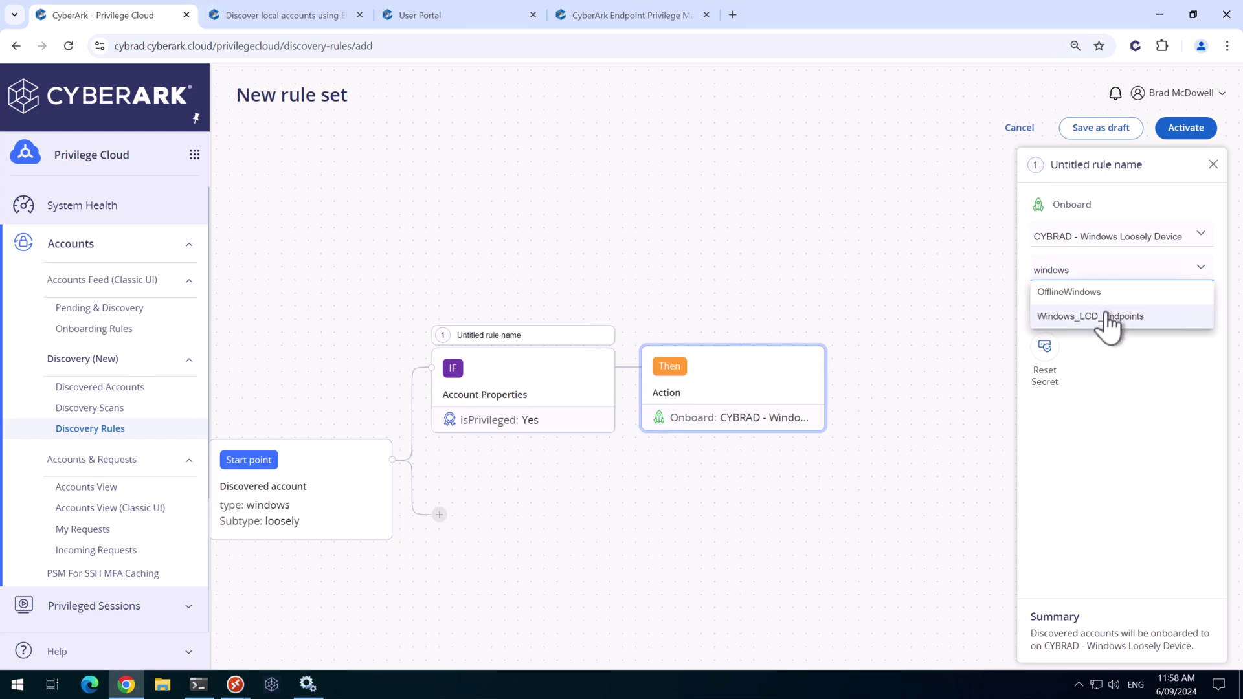
{"action": "left_click", "coordinate": [1107, 319]}
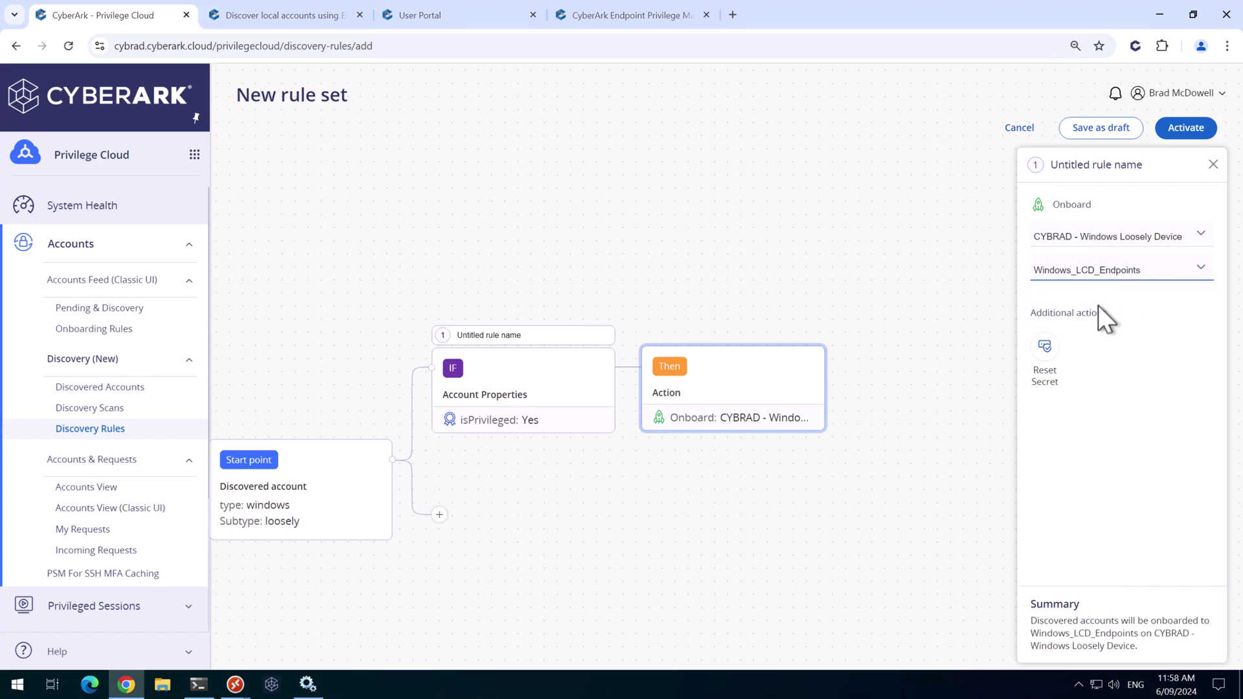
{"action": "left_click", "coordinate": [1045, 348]}
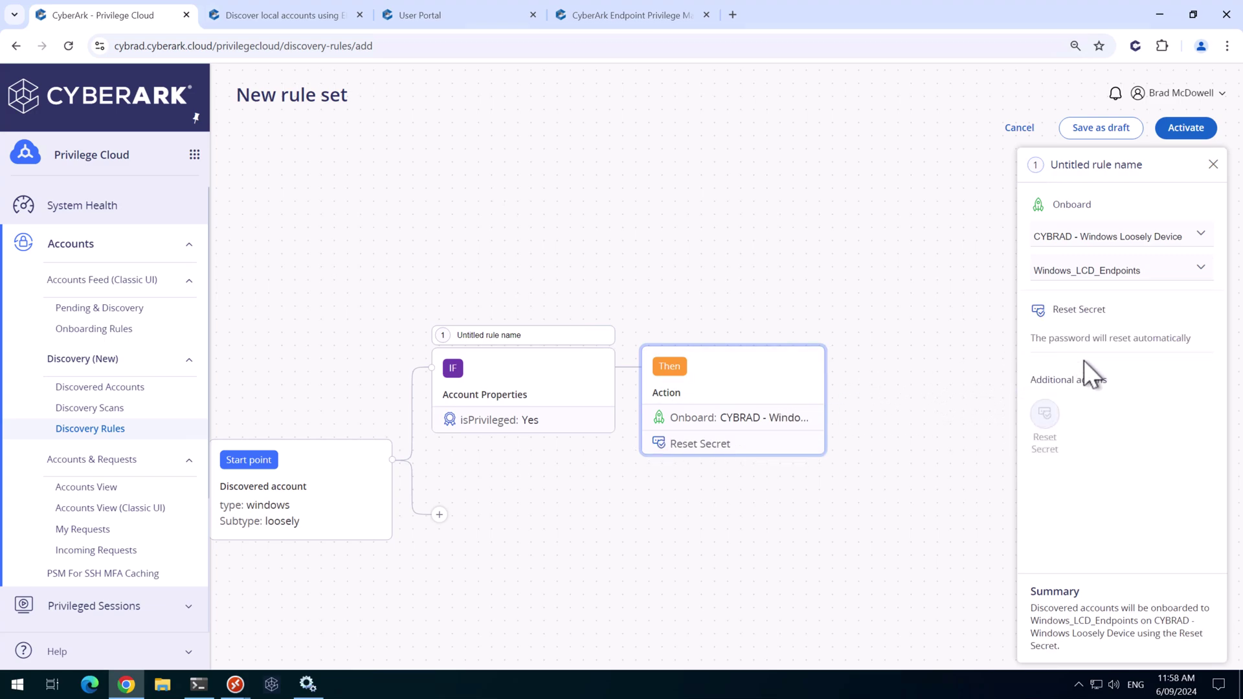
{"action": "left_click", "coordinate": [1183, 133]}
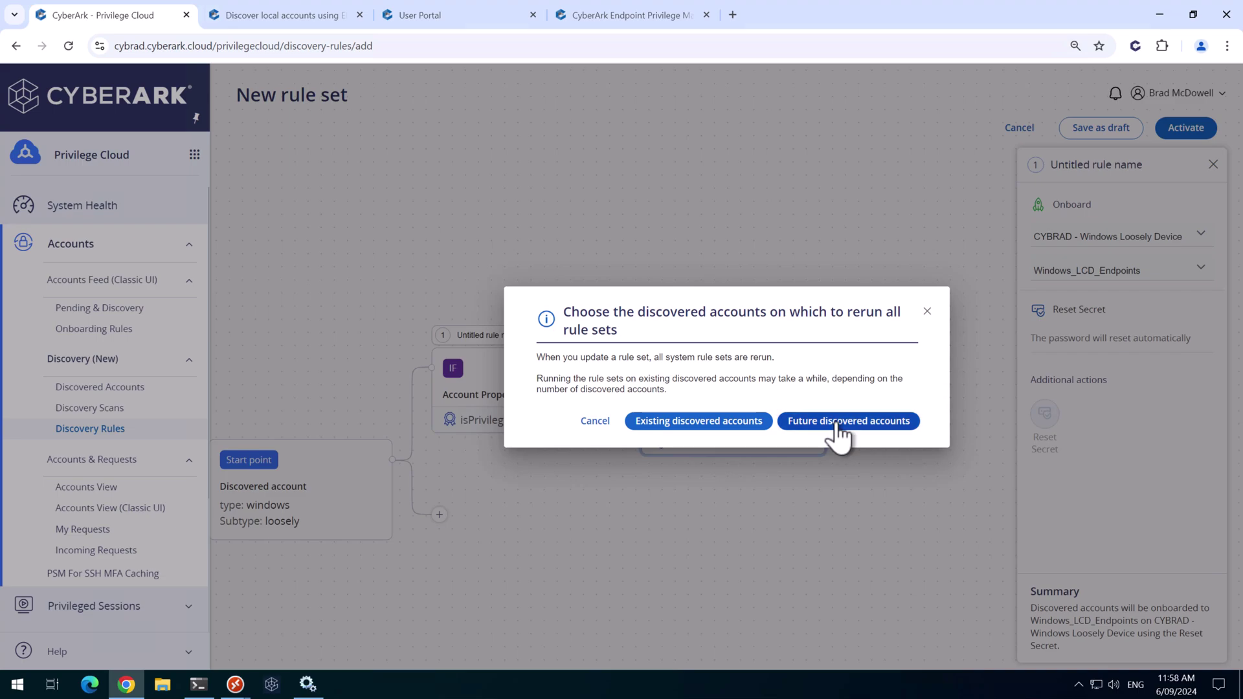
Apply the new rule set to future discovered accounts, rename it 'LCD Discovery Rule', and save and run it
{"action": "left_click", "coordinate": [836, 422]}
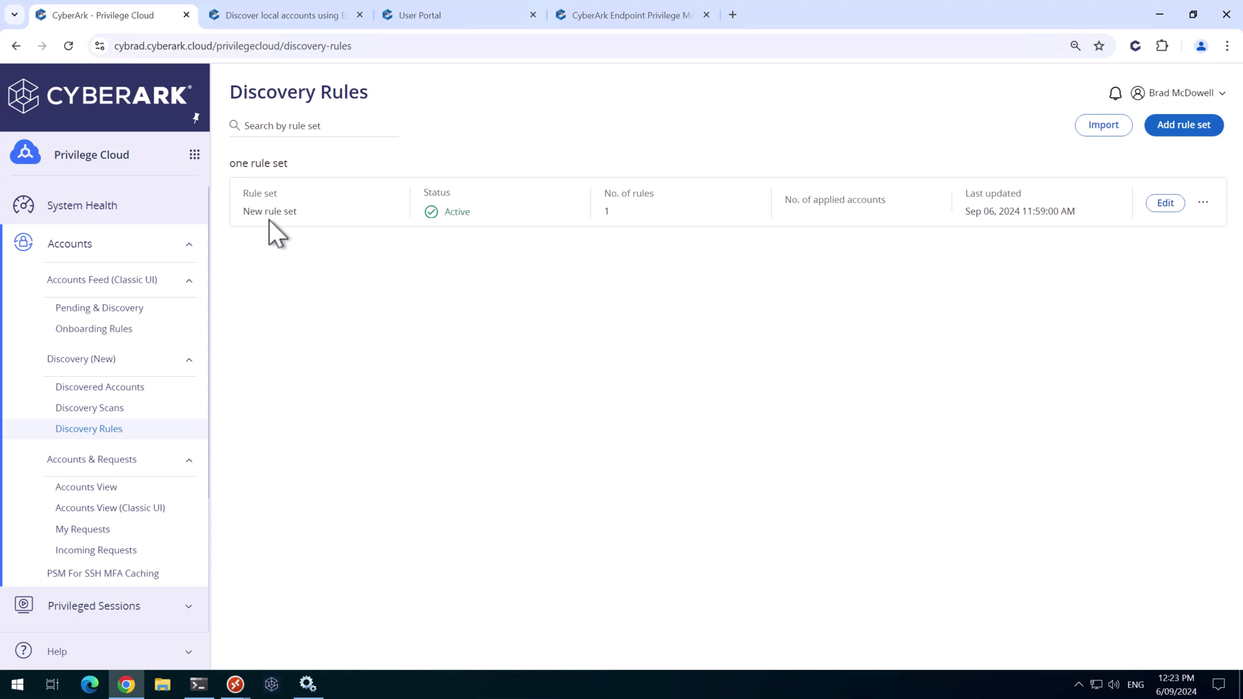
{"action": "left_click", "coordinate": [1166, 203]}
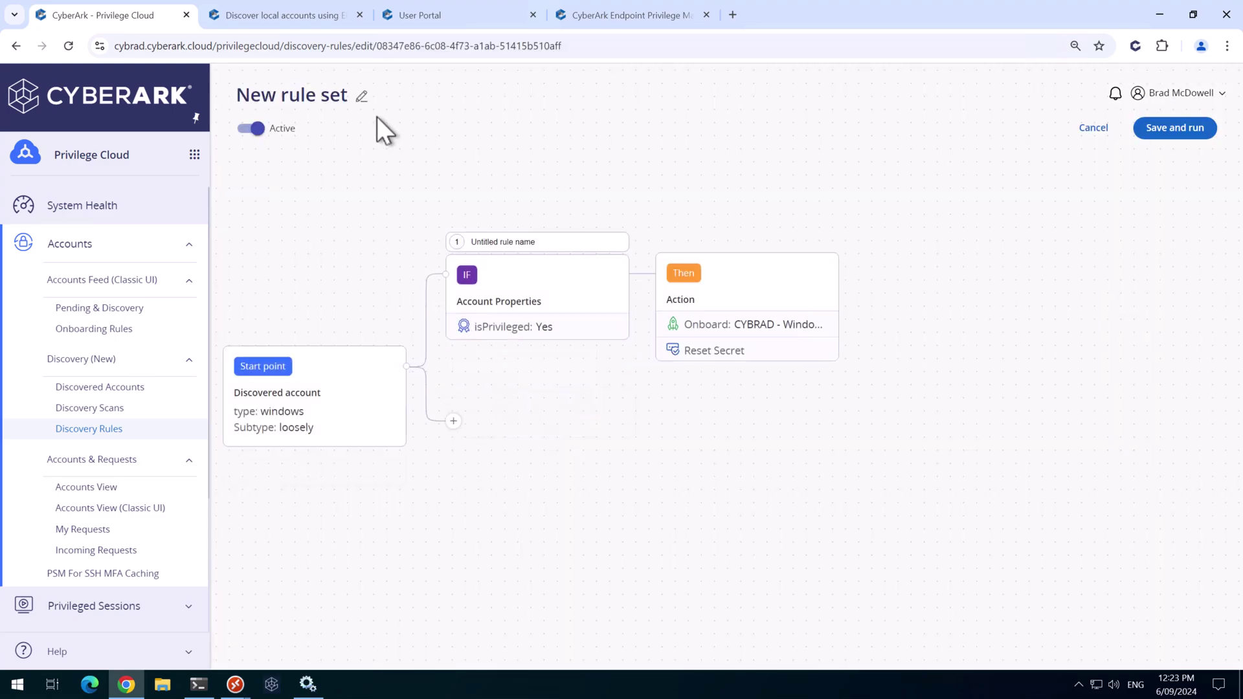
{"action": "left_click", "coordinate": [332, 95]}
{"action": "key", "text": "BackSpace"}
{"action": "key", "text": "BackSpace"}
{"action": "key", "text": "BackSpace"}
{"action": "key", "text": "BackSpace"}
{"action": "key", "text": "BackSpace"}
{"action": "key", "text": "BackSpace"}
{"action": "key", "text": "BackSpace"}
{"action": "key", "text": "BackSpace"}
{"action": "key", "text": "BackSpace"}
{"action": "key", "text": "BackSpace"}
{"action": "key", "text": "BackSpace"}
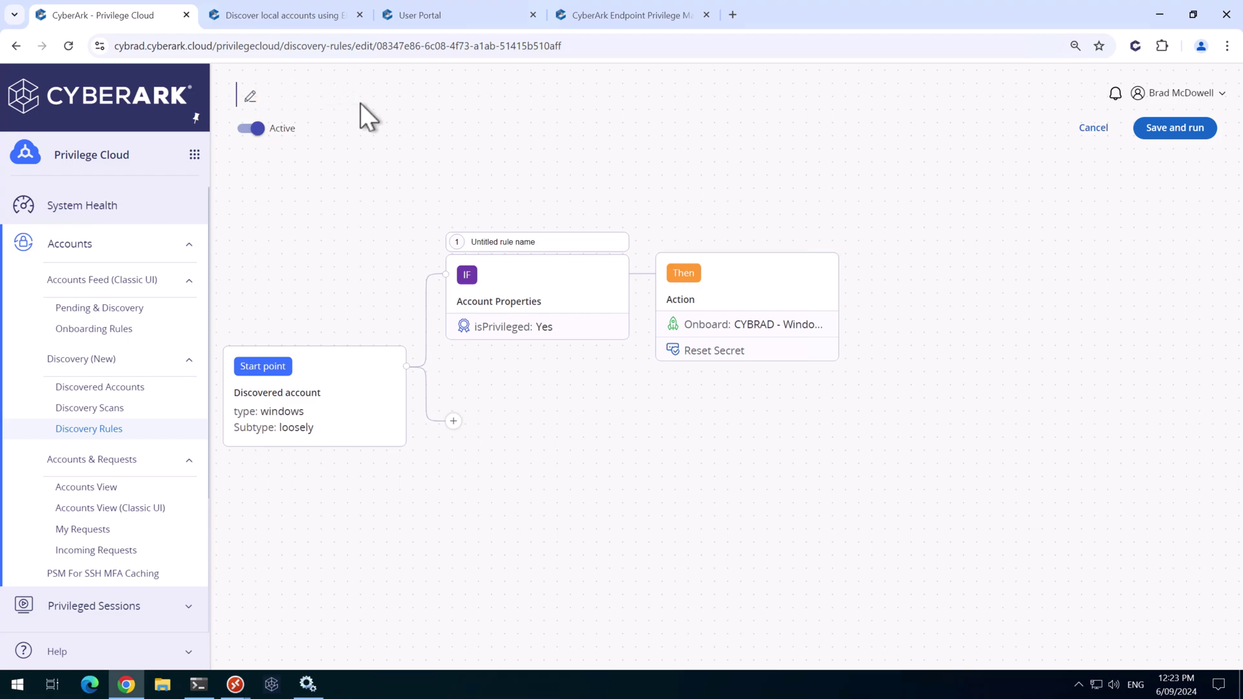
{"action": "type", "text": "LCD Discovery Rule"}
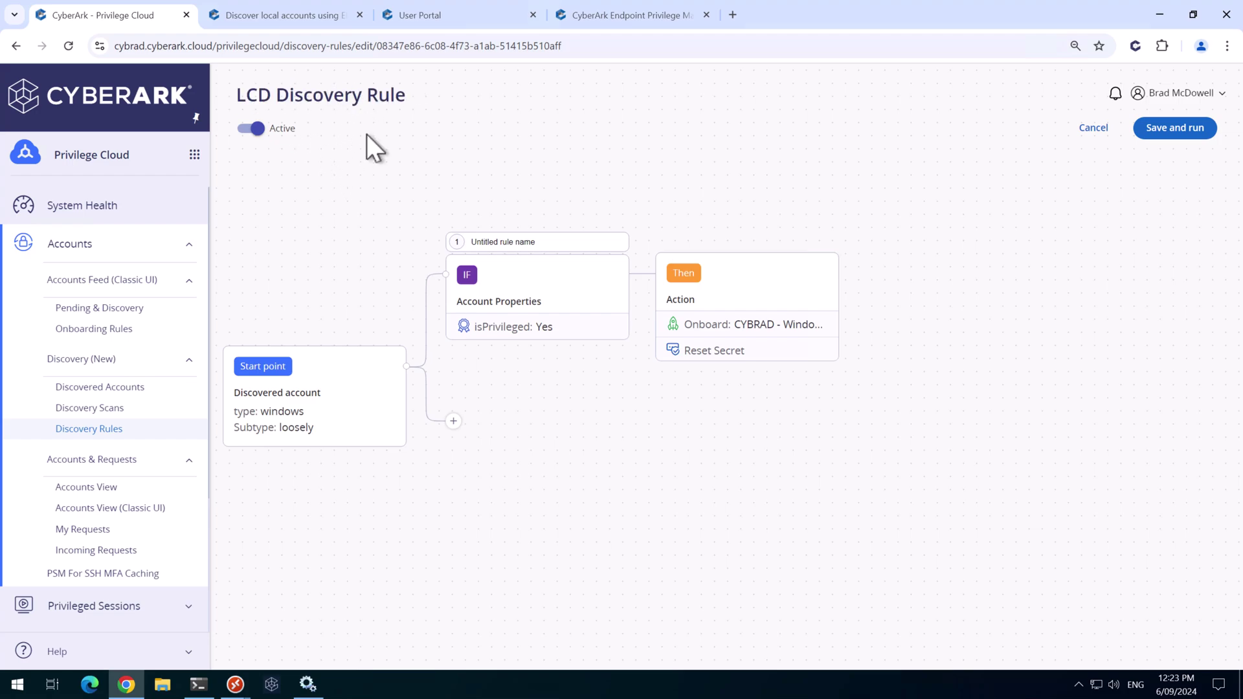
{"action": "left_click", "coordinate": [1170, 136]}
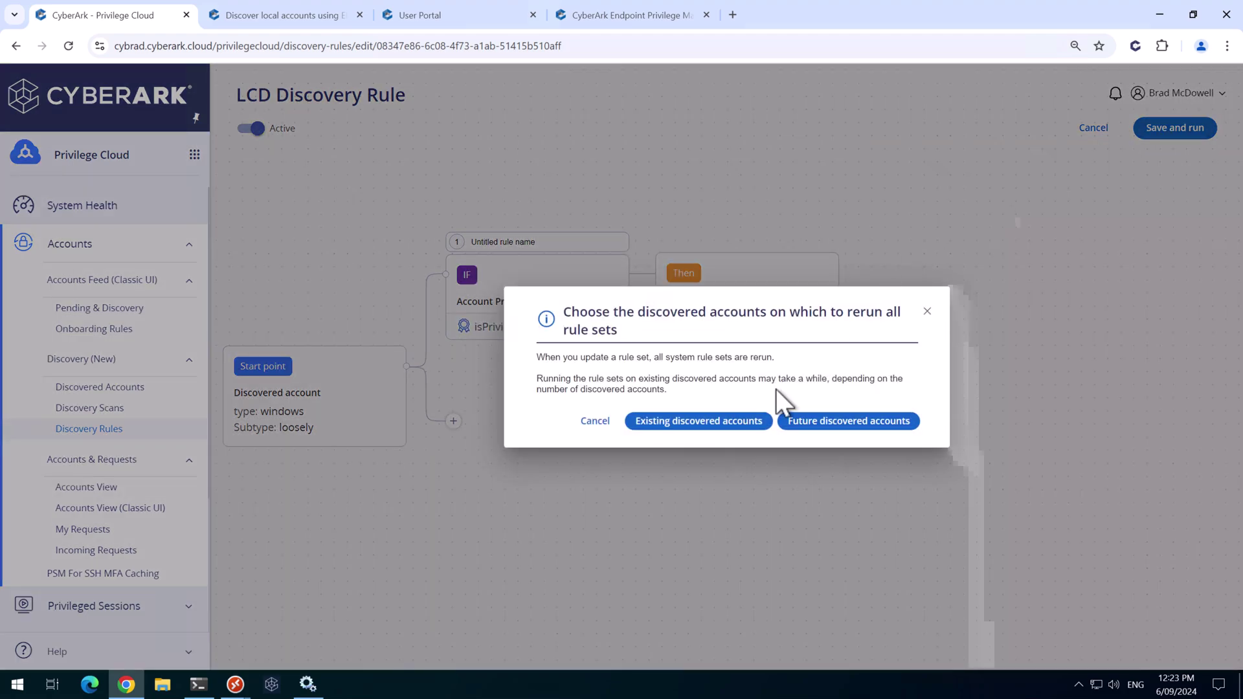
{"action": "left_click", "coordinate": [832, 421]}
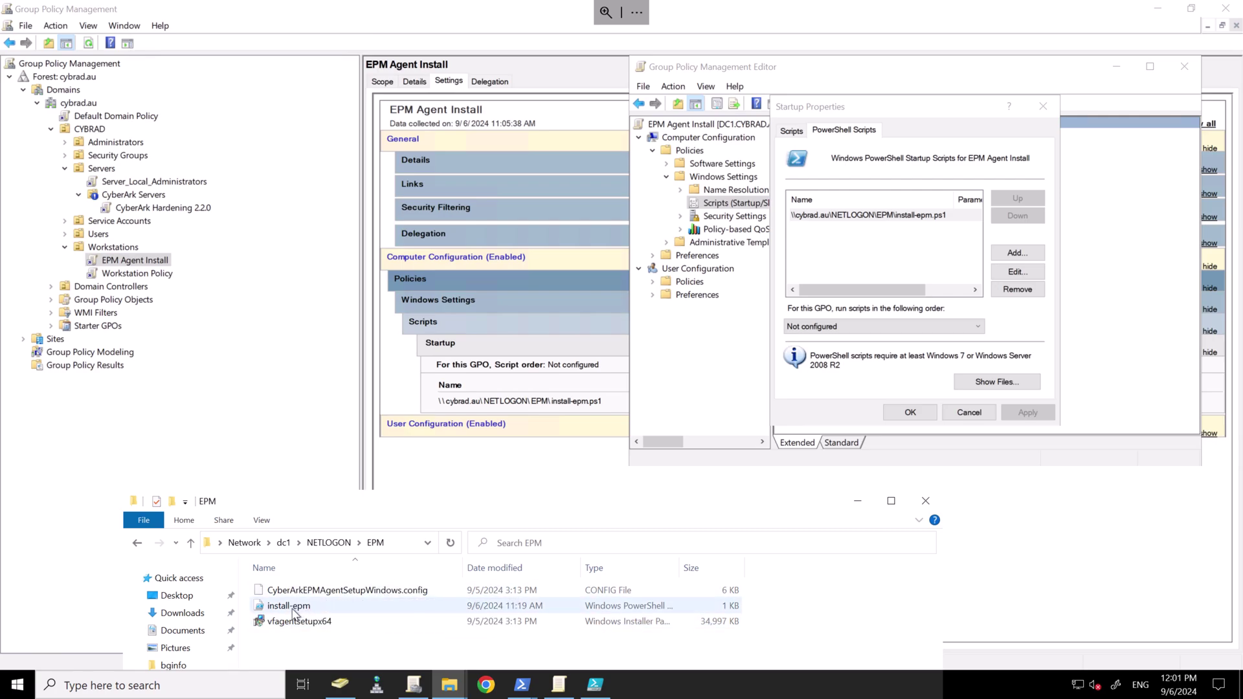
After reviewing install-epm.ps1, move the WS2 computer into the CYBRAD Workstations OU and confirm
{"action": "left_click", "coordinate": [595, 685]}
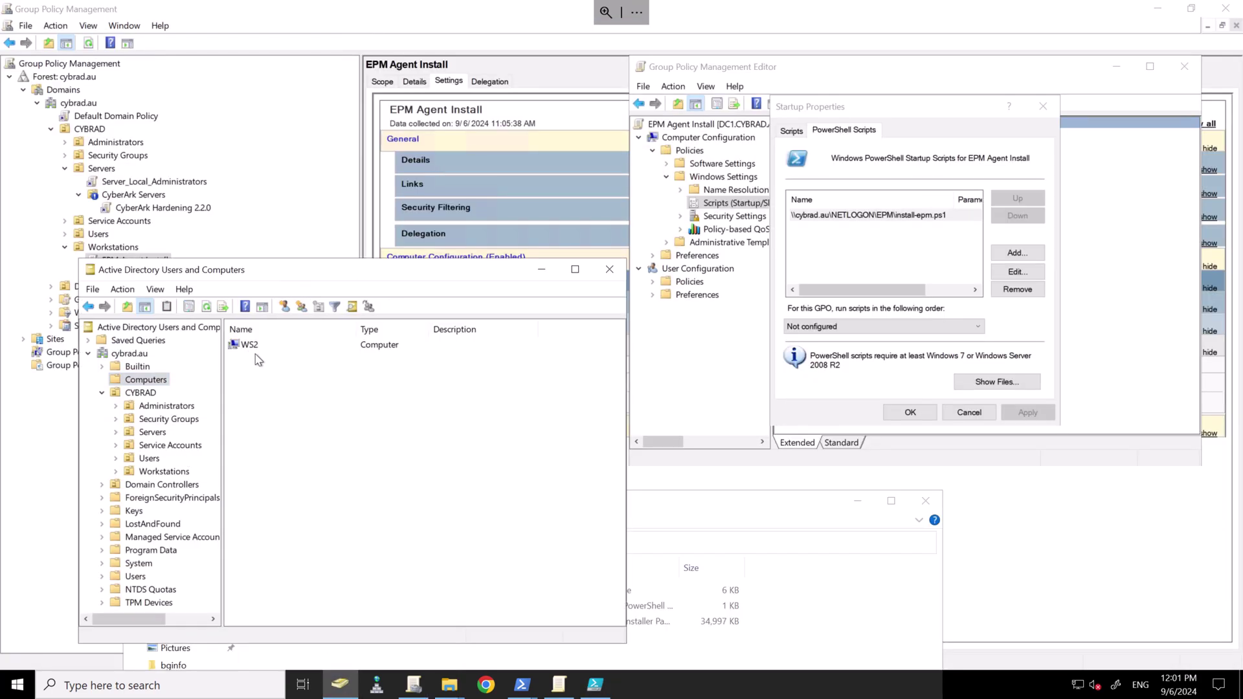
{"action": "left_click", "coordinate": [259, 351]}
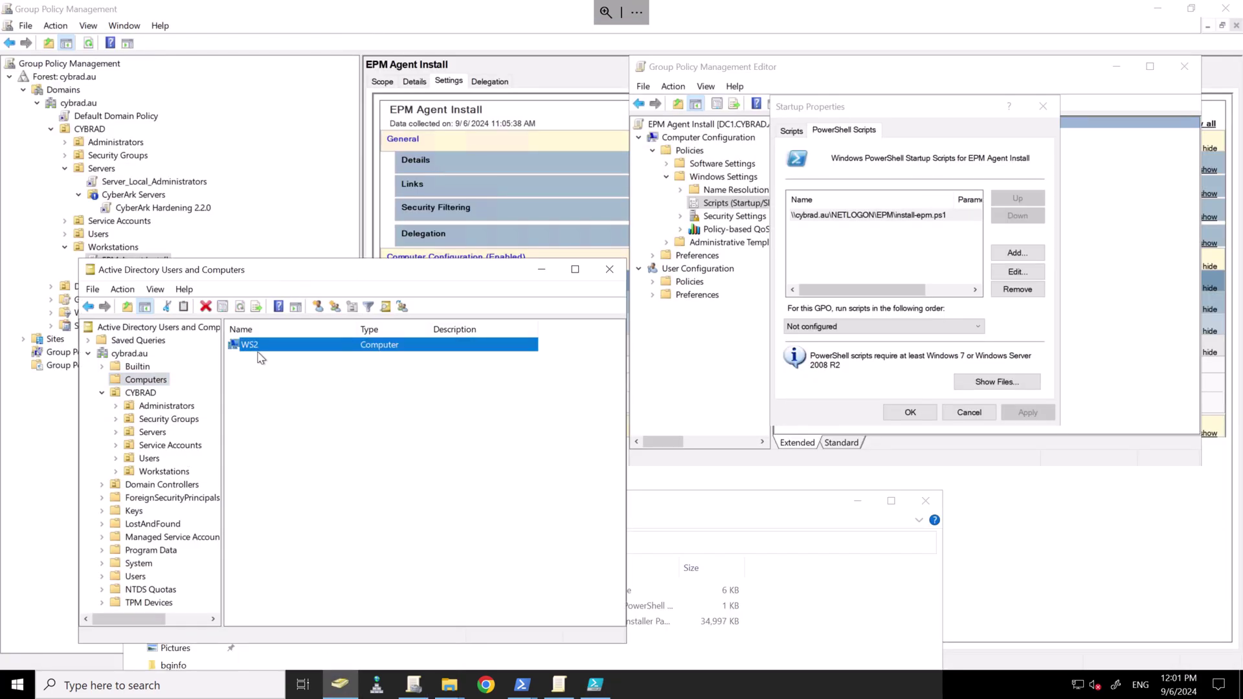
{"action": "left_click_drag", "start_coordinate": [254, 345], "coordinate": [174, 477]}
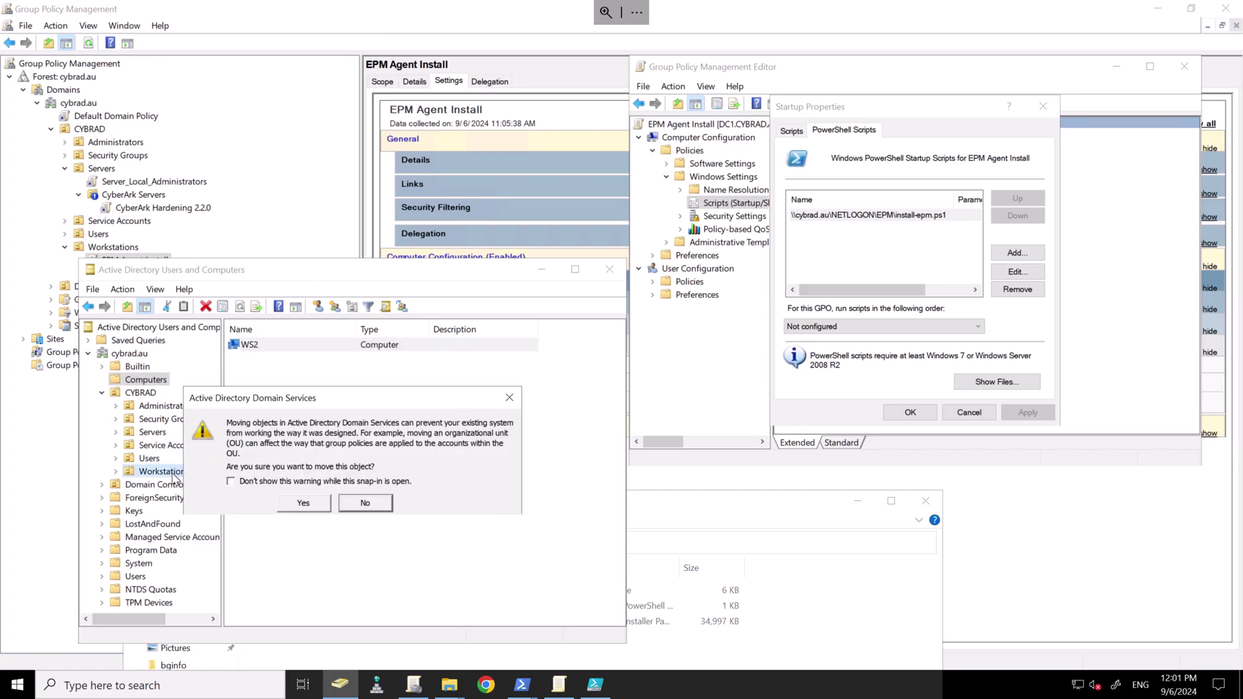
{"action": "left_click", "coordinate": [313, 501]}
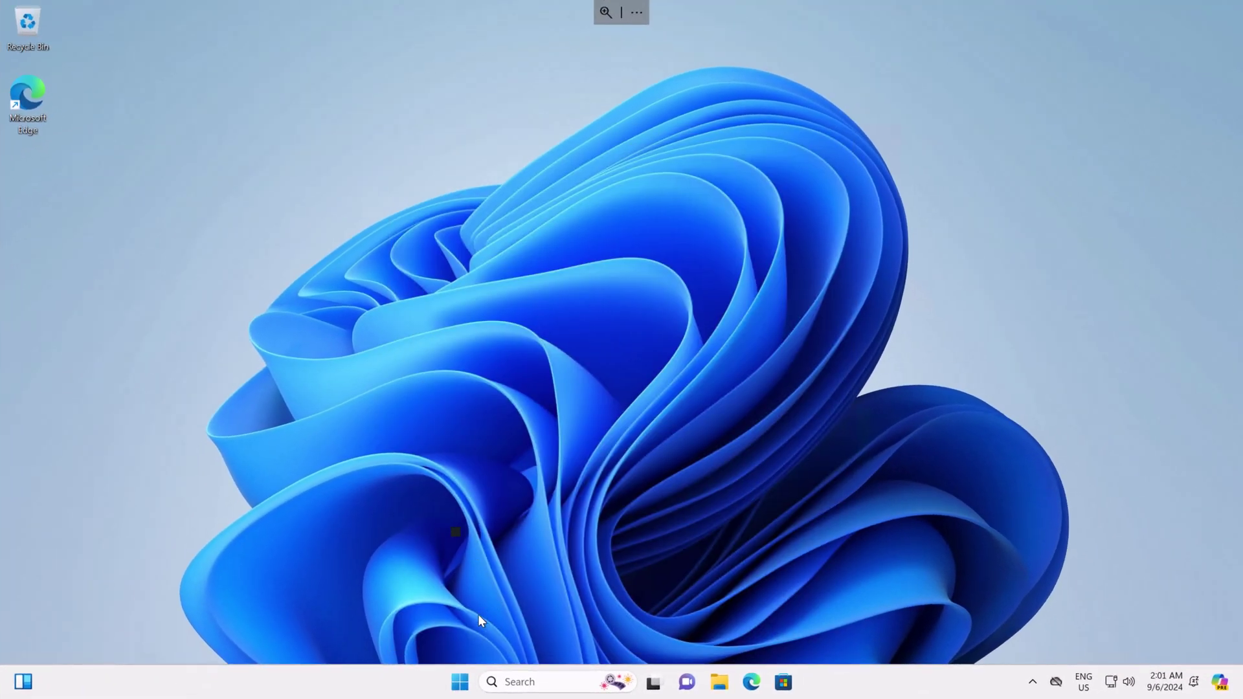
Run gpupdate /force in an administrator Terminal on WS2
{"action": "right_click", "coordinate": [465, 679]}
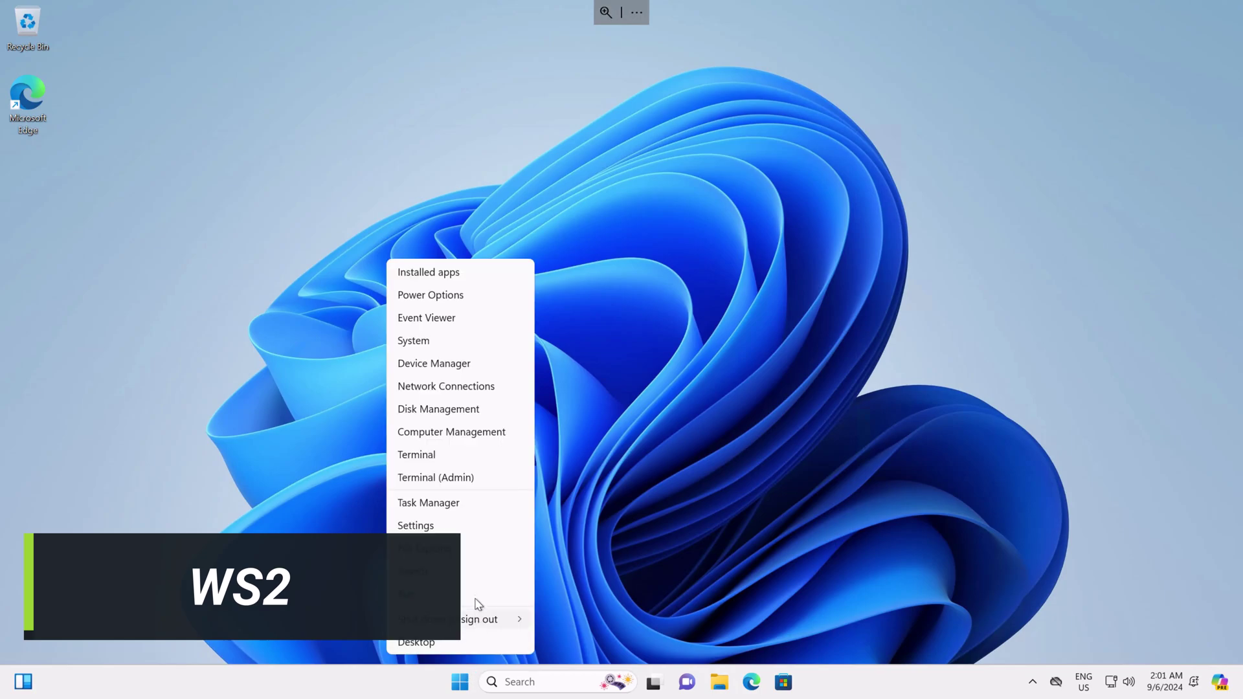
{"action": "left_click", "coordinate": [462, 480]}
{"action": "left_click", "coordinate": [603, 457]}
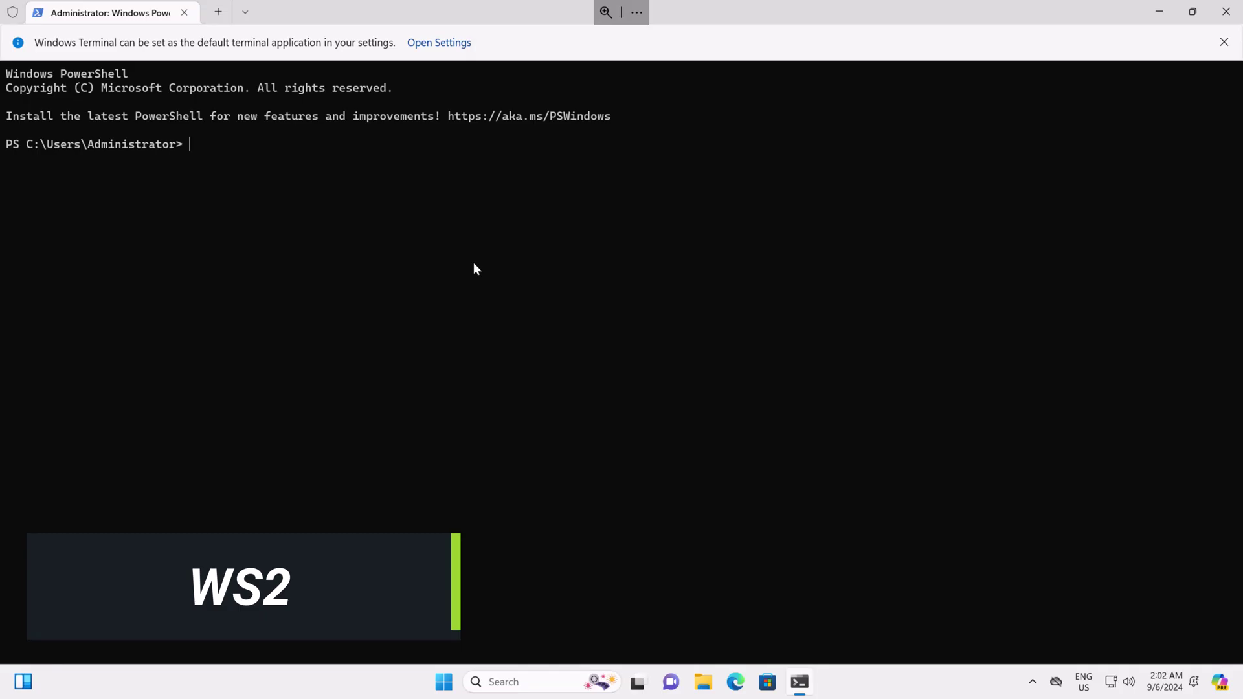
{"action": "type", "text": "gpupdate /force"}
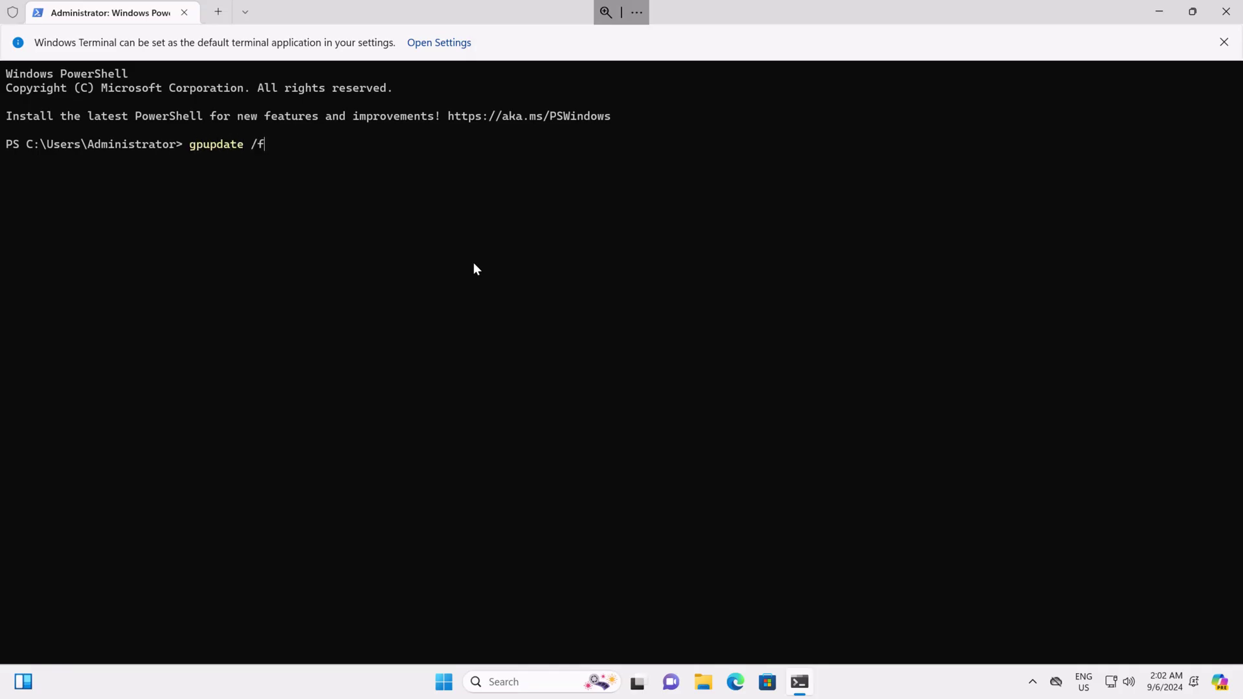
{"action": "key", "text": "Return"}
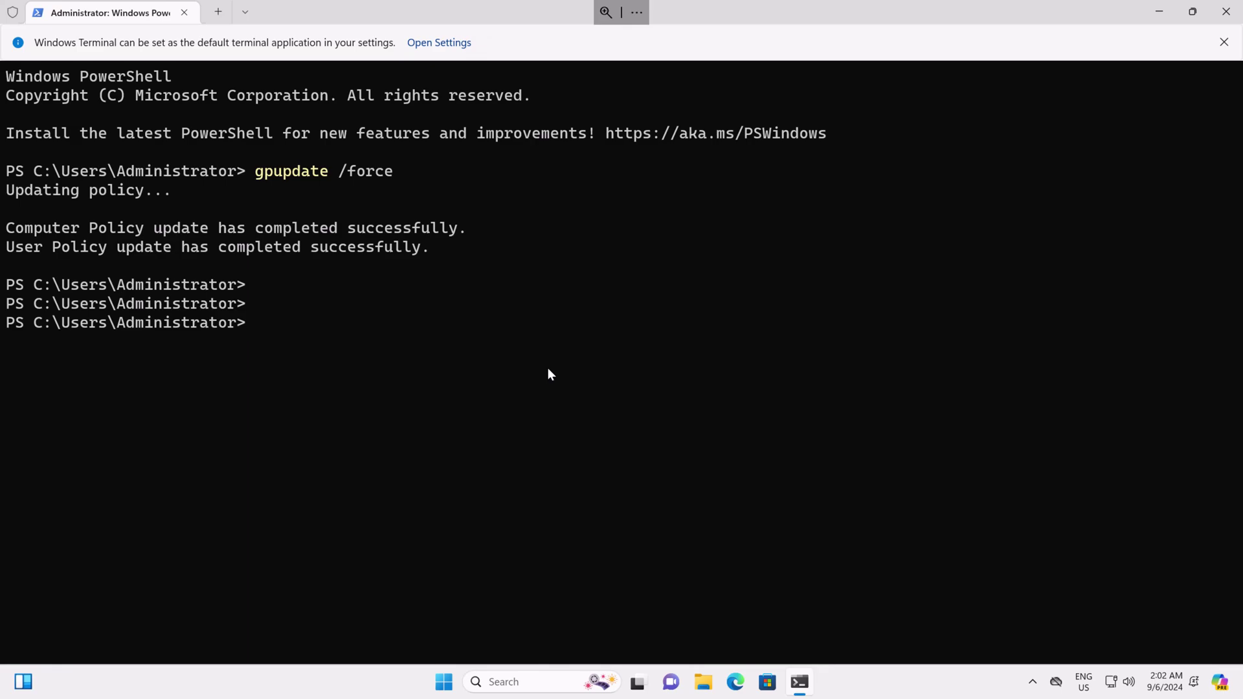
Run gpresult /r to confirm EPM Agent Install is among the applied policies
{"action": "type", "text": "gpresult /r"}
{"action": "key", "text": "Return"}
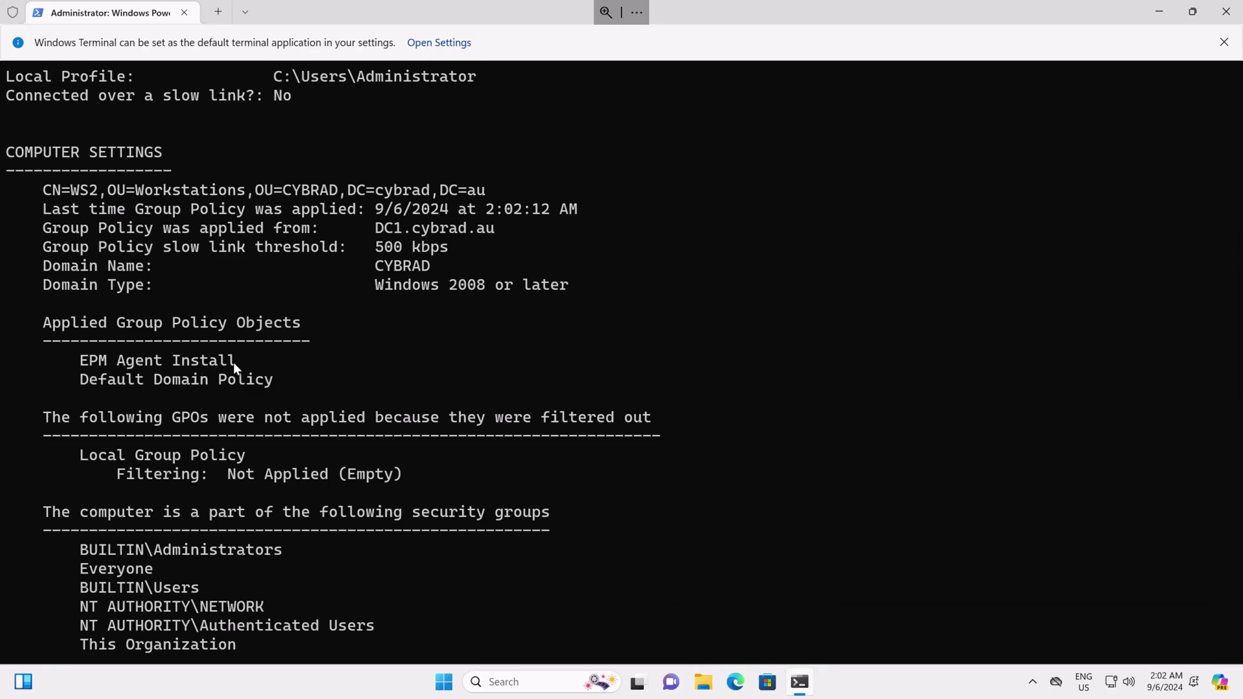
{"action": "key", "text": "Return"}
{"action": "key", "text": "Return"}
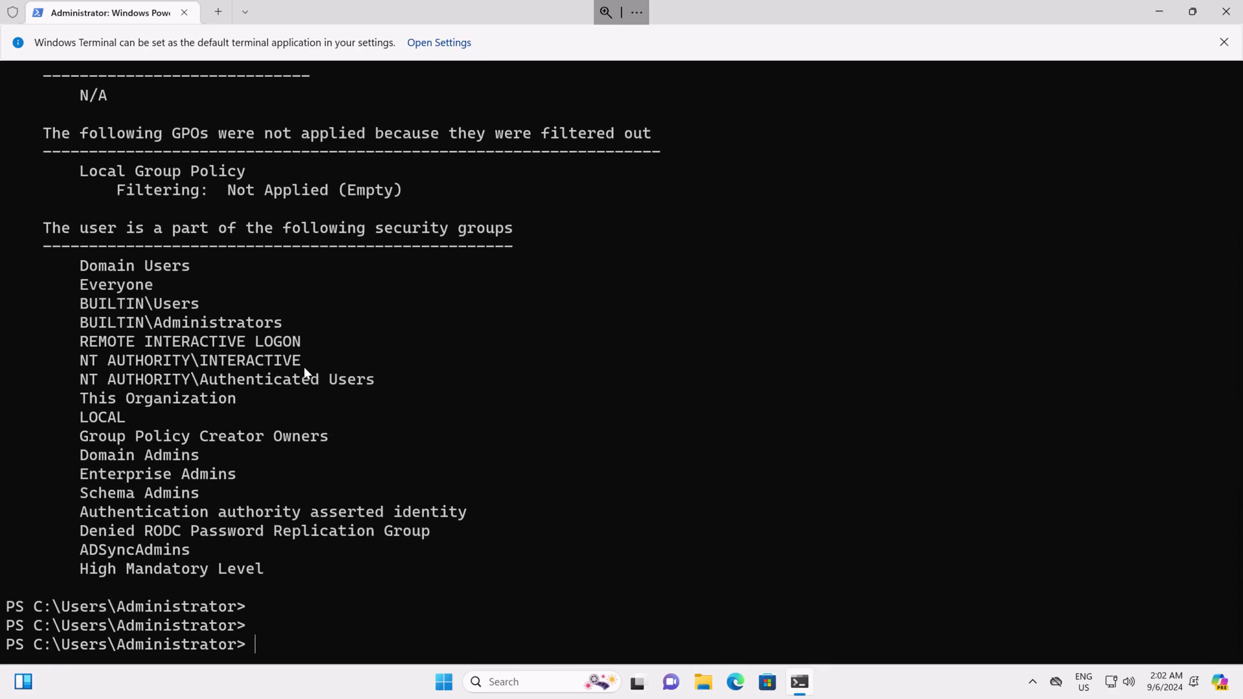
Restart WS2 with Restart-Computer, check the EPM tray icon, and refresh the agents list to show WS2
{"action": "type", "text": "r> Restar"}
{"action": "key", "text": "Tab"}
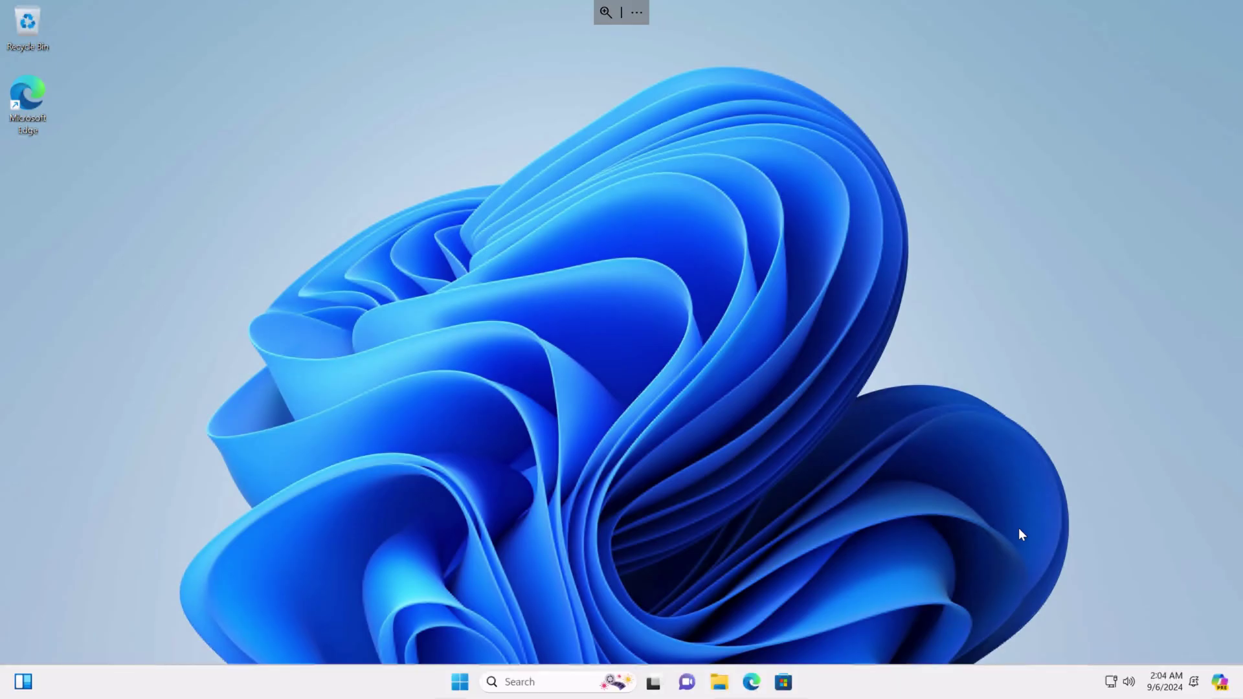
{"action": "left_click", "coordinate": [1056, 682]}
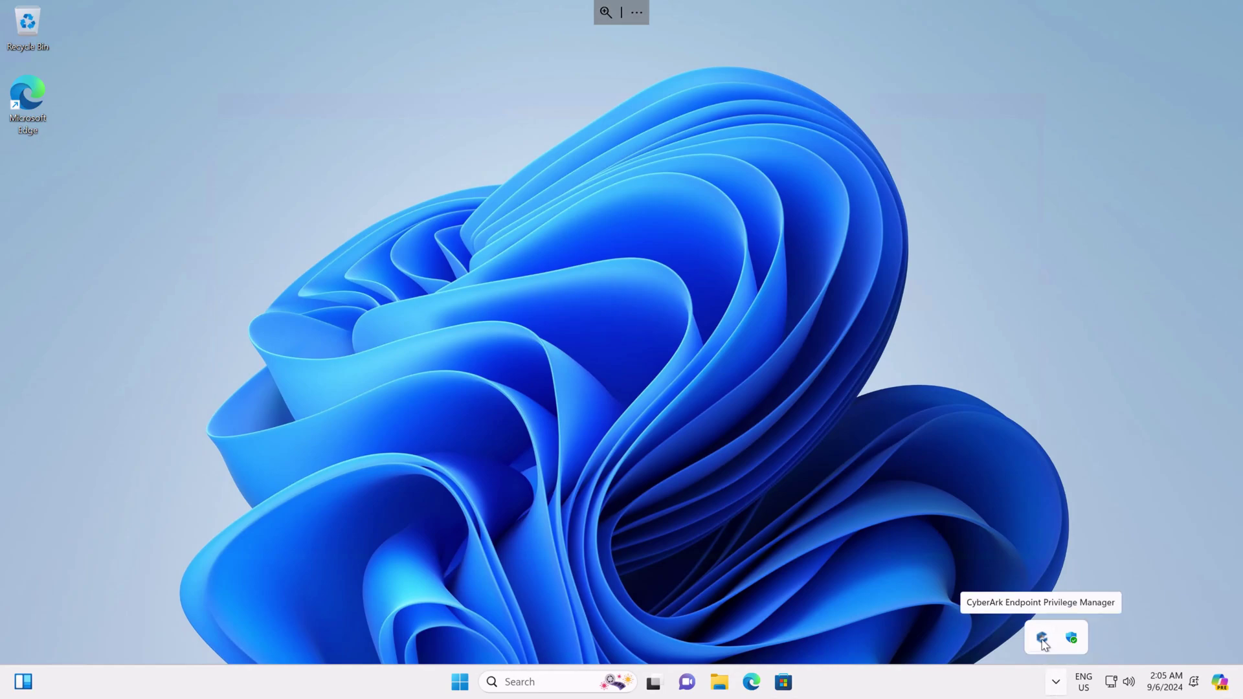
{"action": "left_click", "coordinate": [1042, 640]}
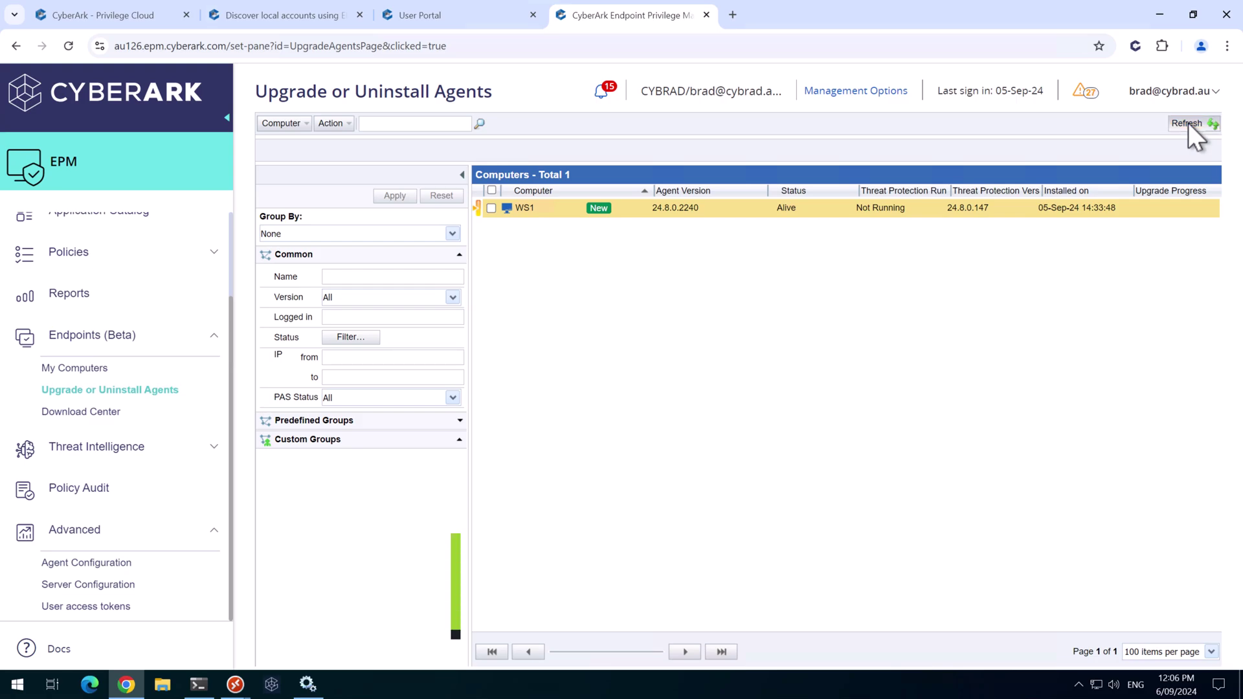
{"action": "left_click", "coordinate": [1187, 123]}
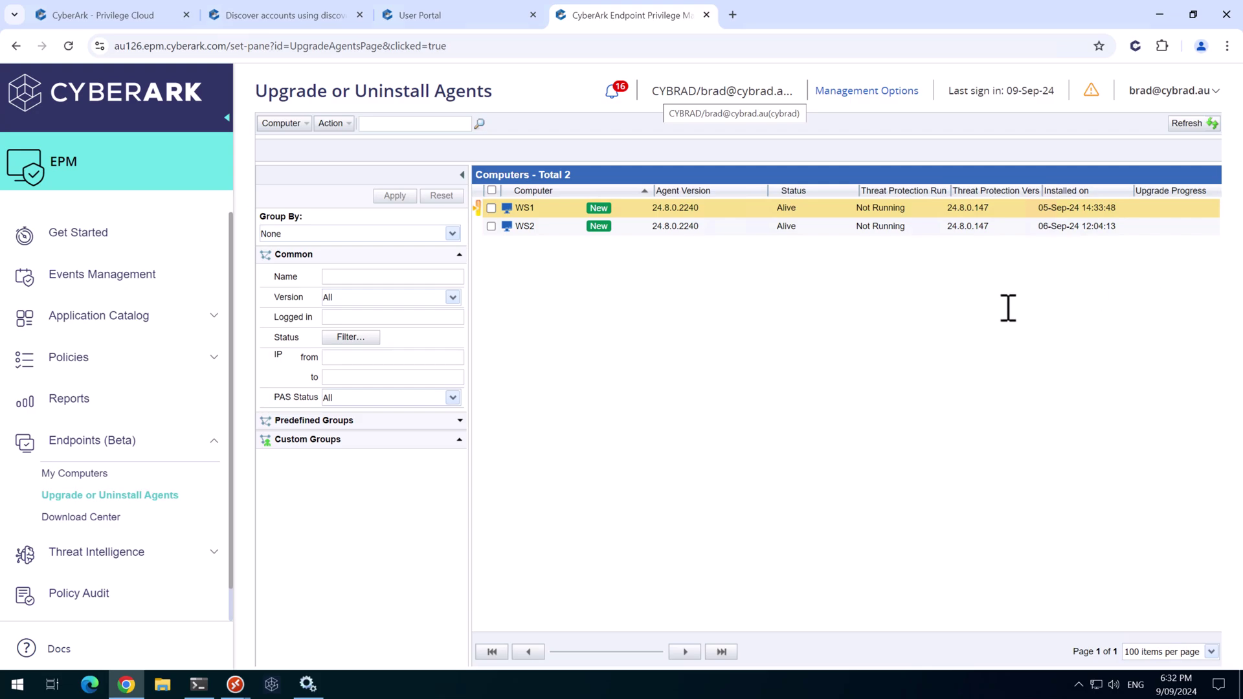
Search accounts for ws2, open the localadmin account details, then view the Discovery Rules list
{"action": "left_click", "coordinate": [90, 15]}
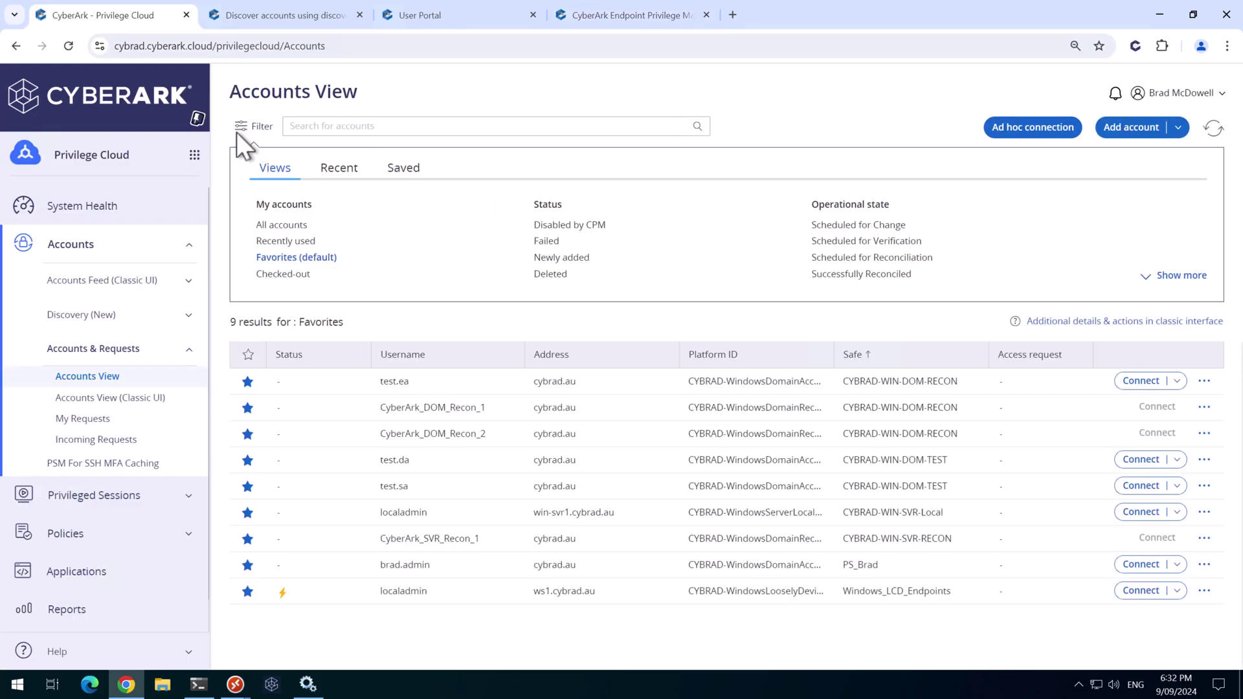
{"action": "left_click", "coordinate": [383, 125]}
{"action": "type", "text": "ws2"}
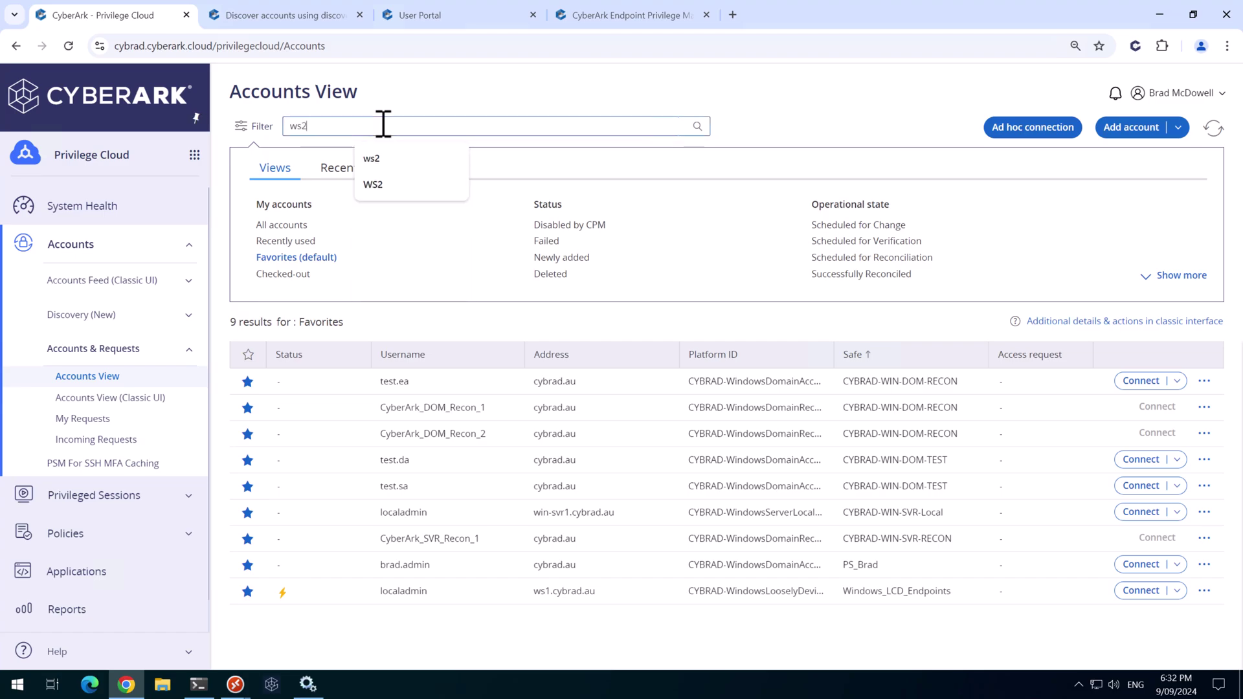
{"action": "key", "text": "Return"}
{"action": "left_click", "coordinate": [637, 387]}
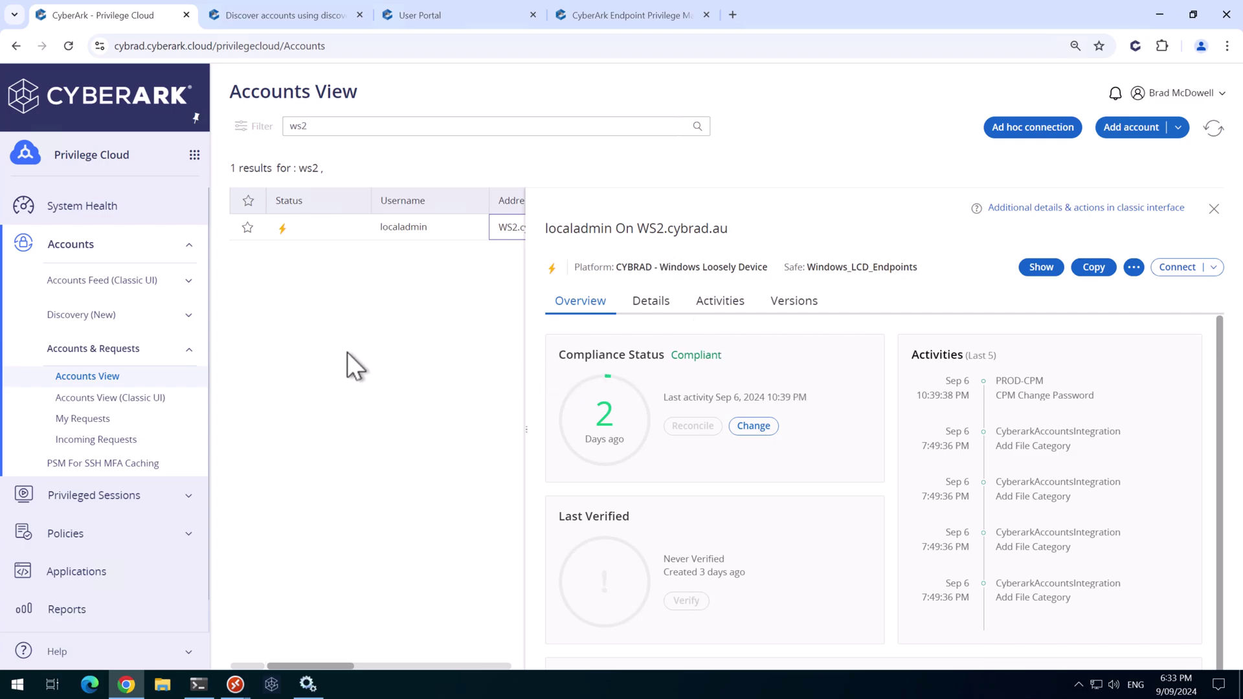
{"action": "left_click", "coordinate": [188, 316]}
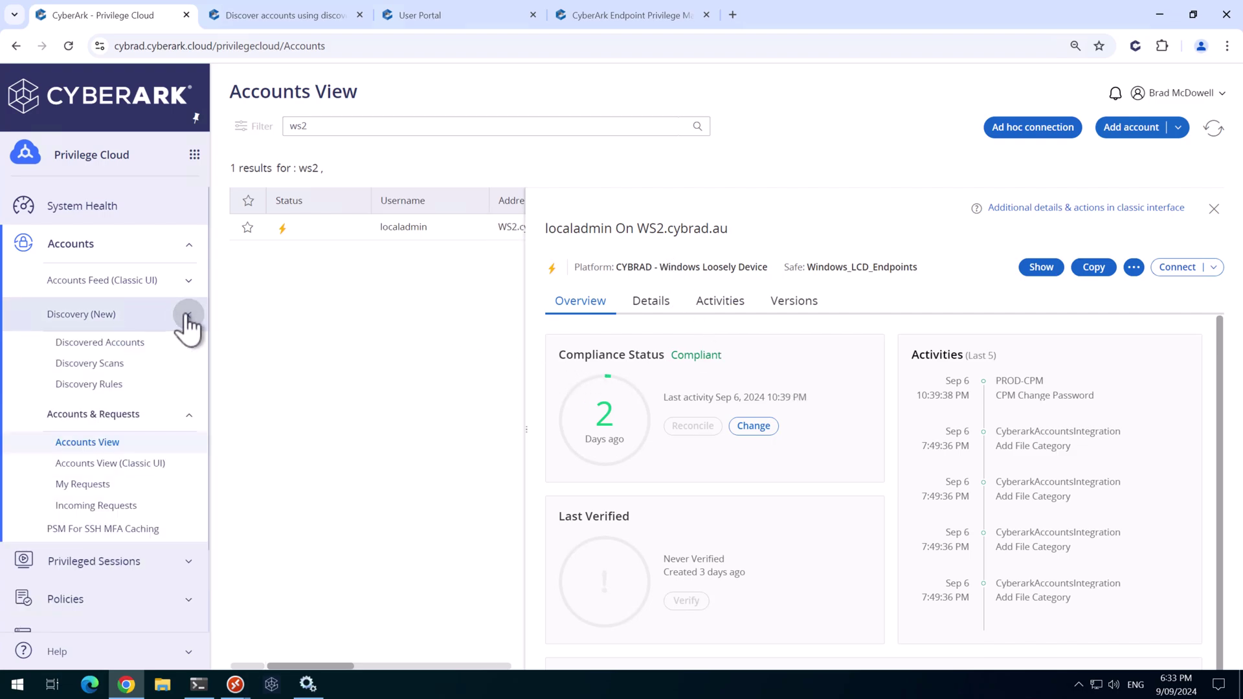
{"action": "left_click", "coordinate": [103, 385]}
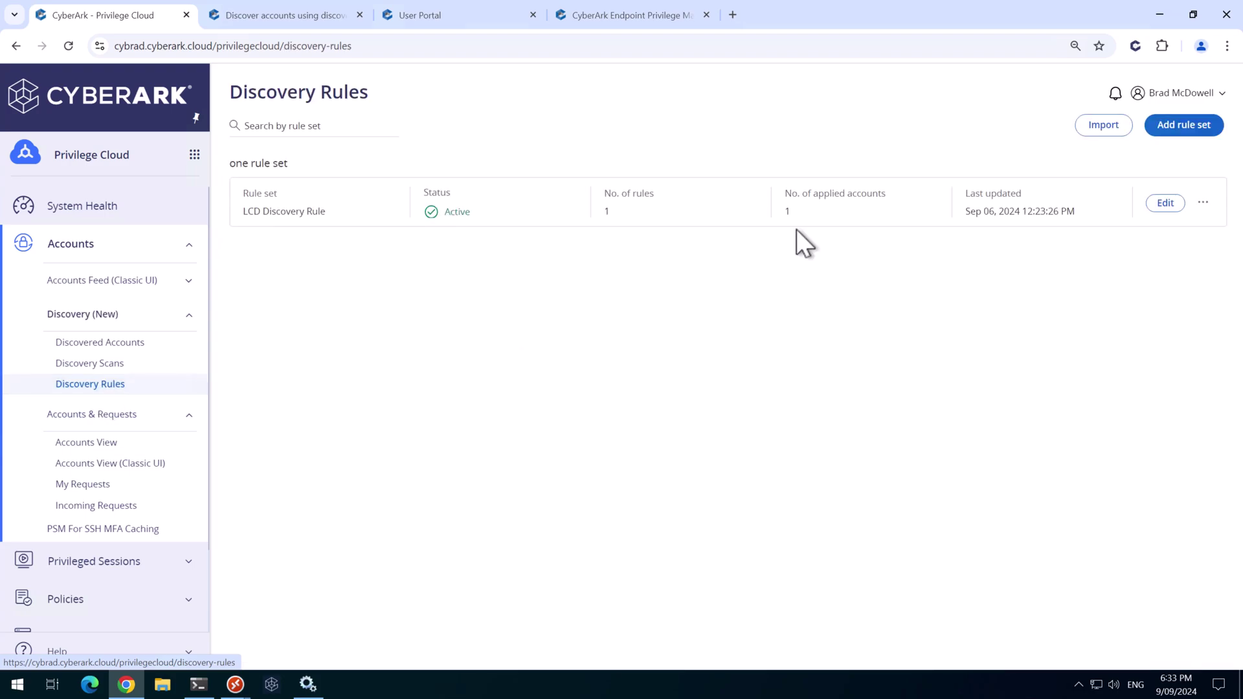